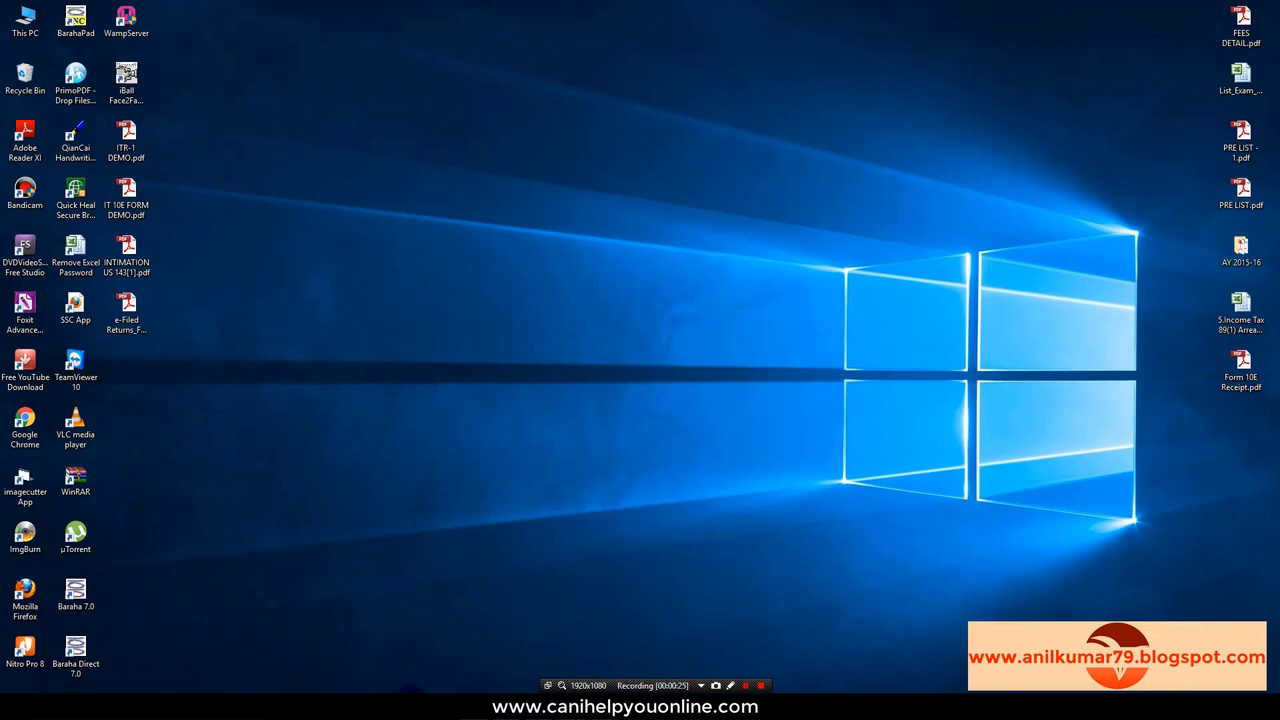
# Step: Launch Google Chrome from the taskbar to a new tab
pyautogui.click(410, 690)
pyautogui.moveTo(413, 690)
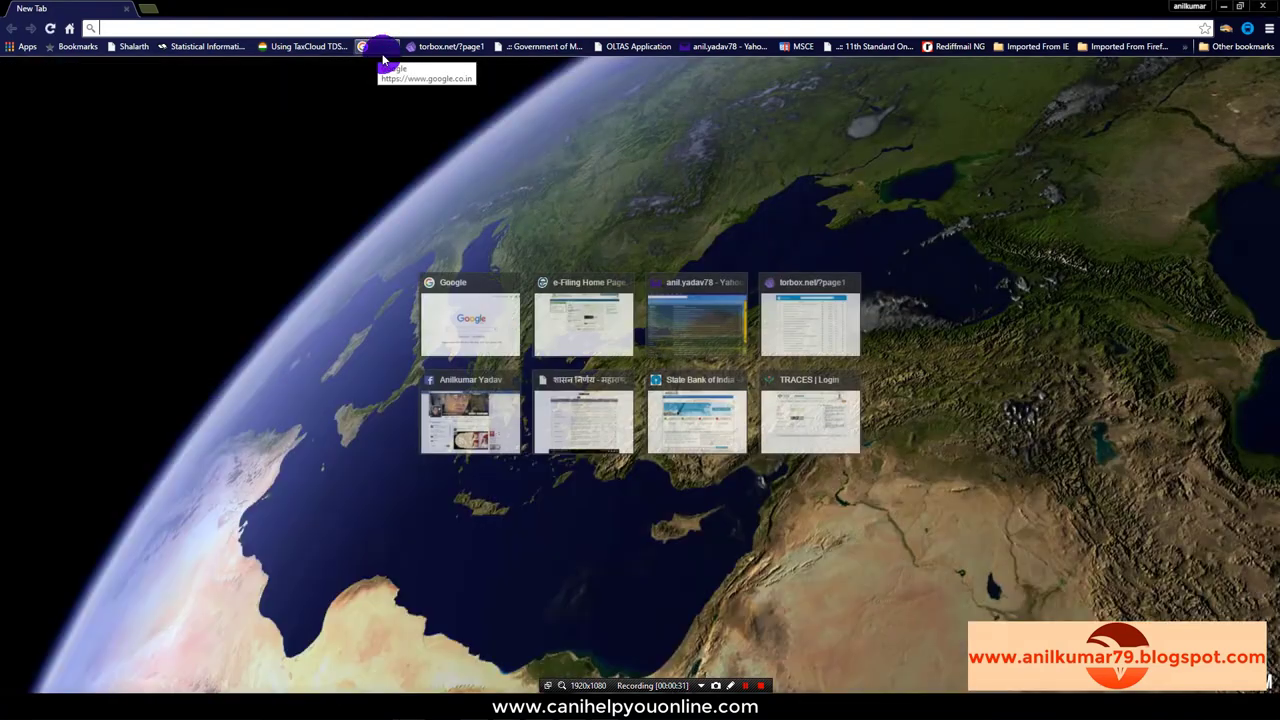
# Step: Open the imported e-Filing Home Page bookmark and go to the registered-user login page
pyautogui.click(1024, 46)
pyautogui.moveTo(1023, 64)
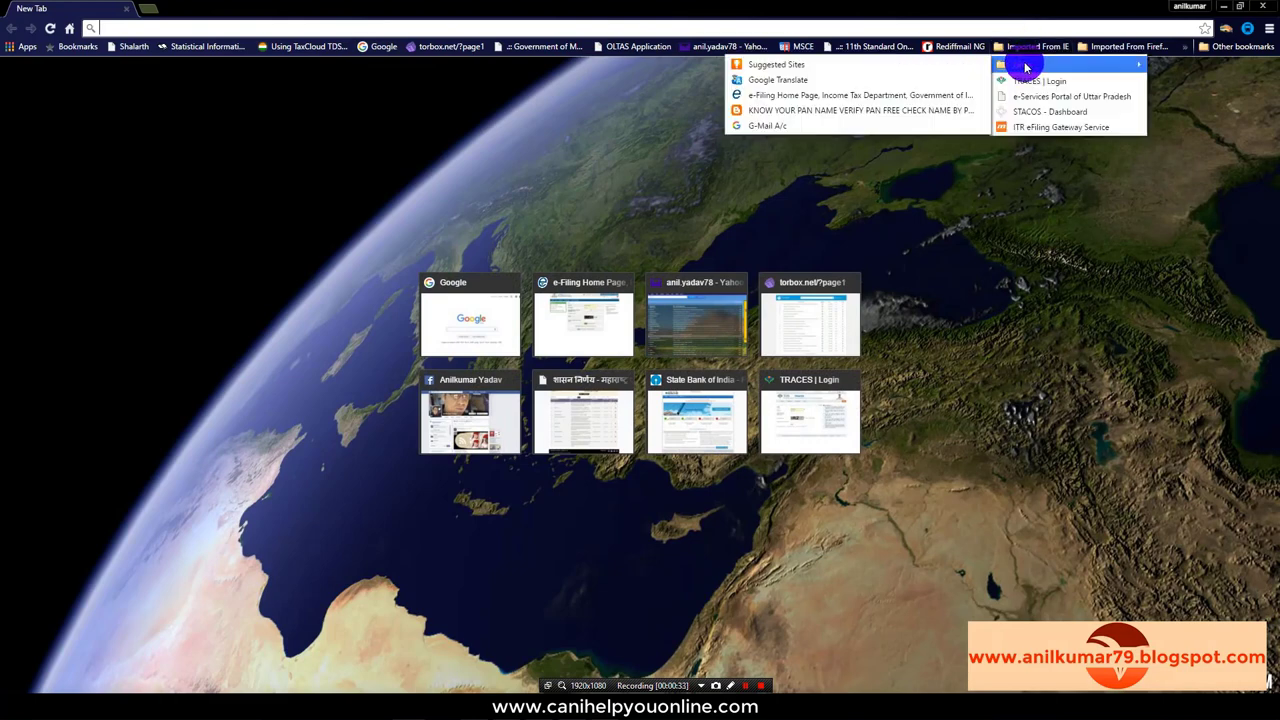
pyautogui.click(873, 94)
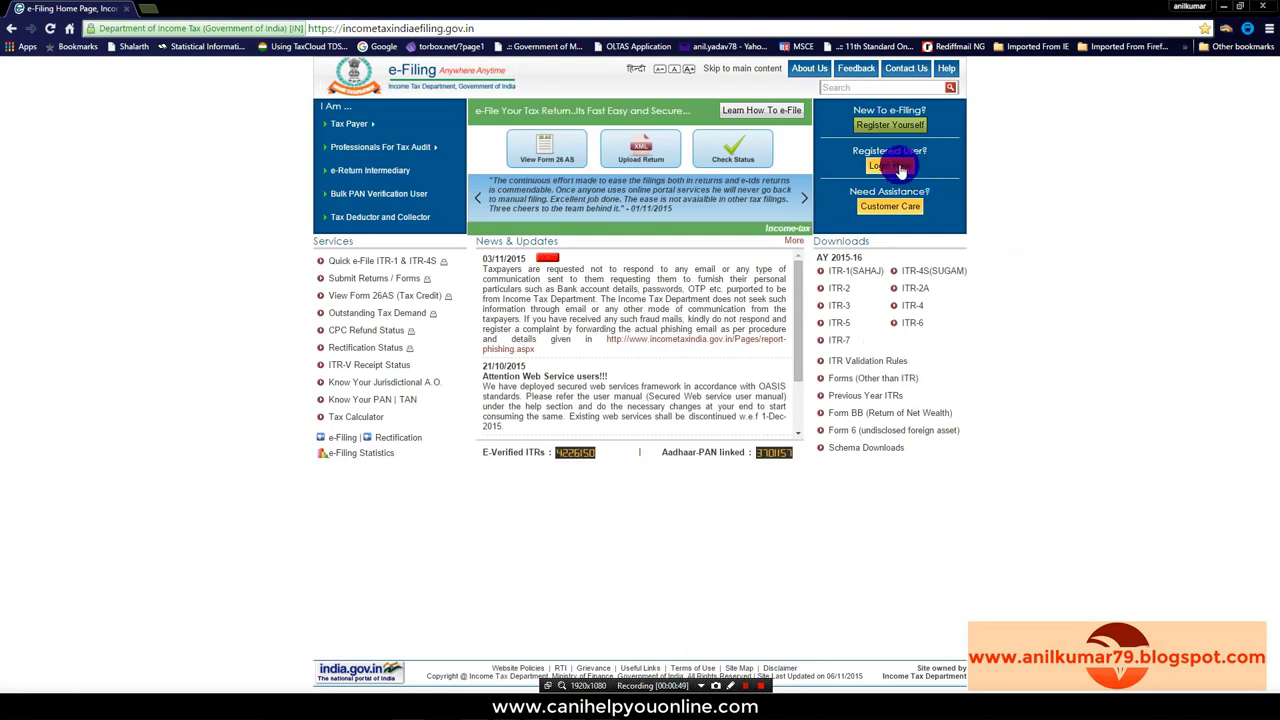
pyautogui.click(893, 168)
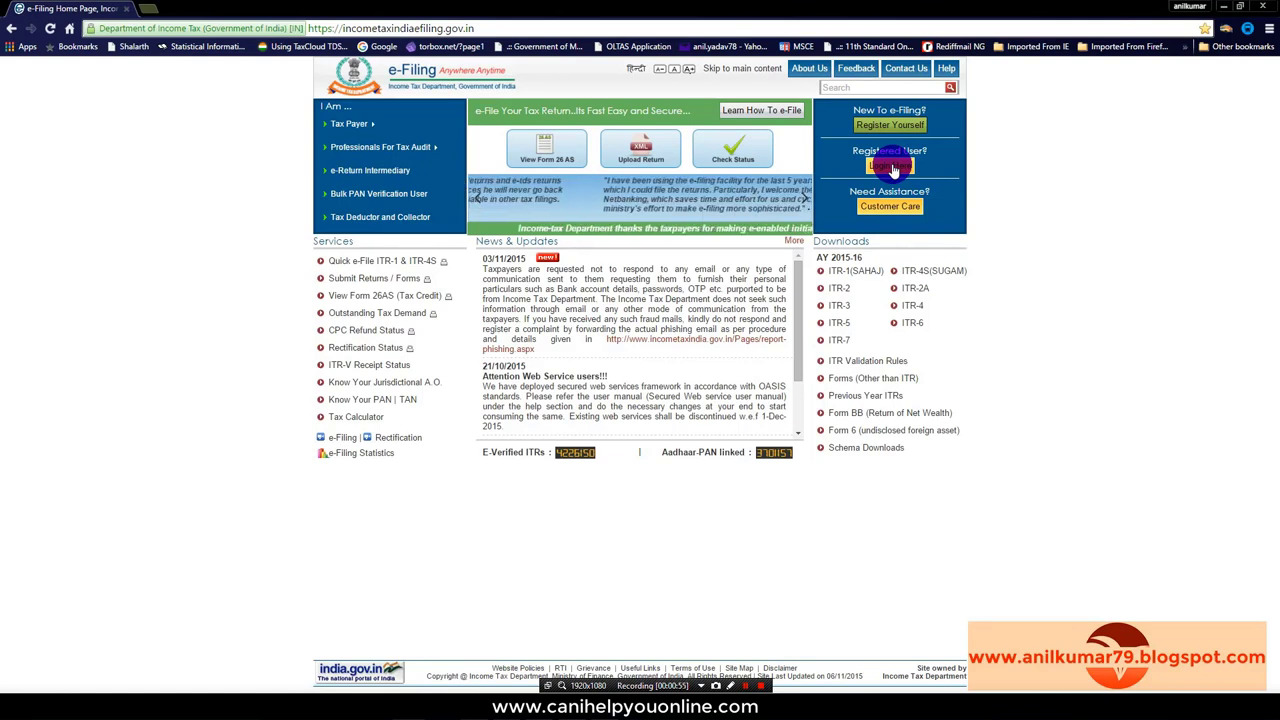
pyautogui.click(893, 168)
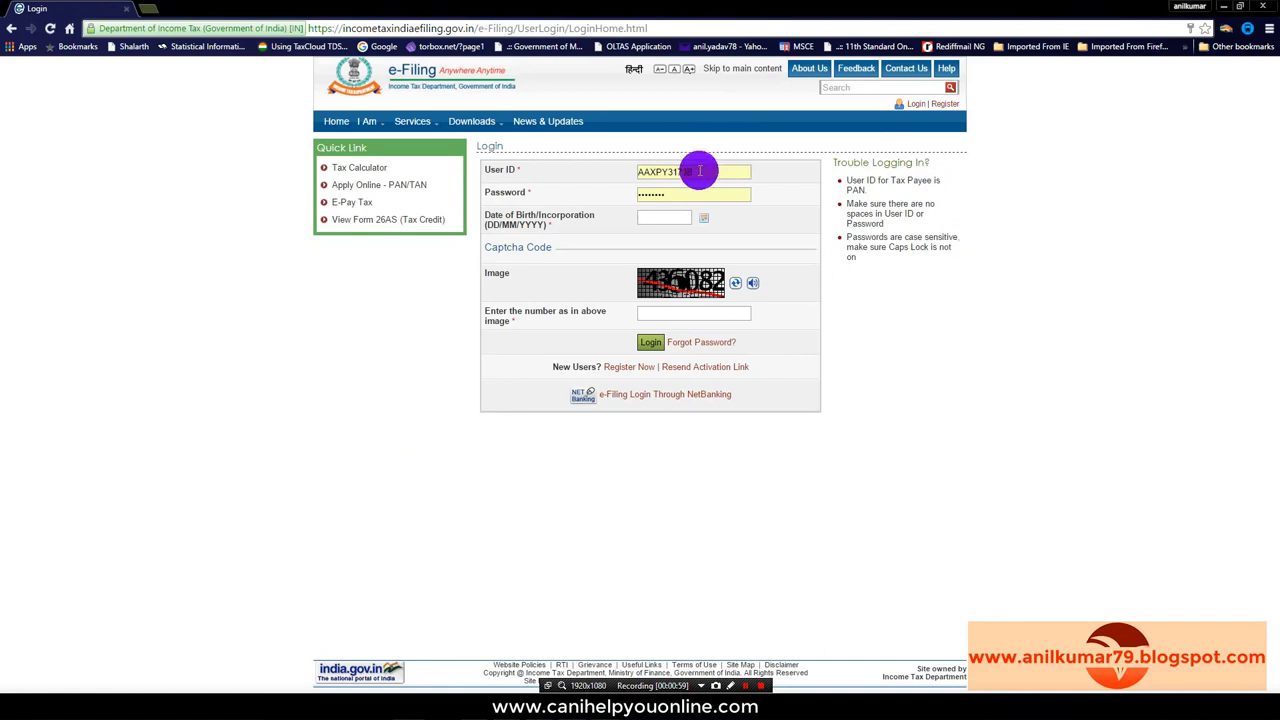
# Step: Replace the prefilled User ID with the taxpayer's PAN and overwrite the password
pyautogui.moveTo(700, 170); pyautogui.dragTo(606, 178)
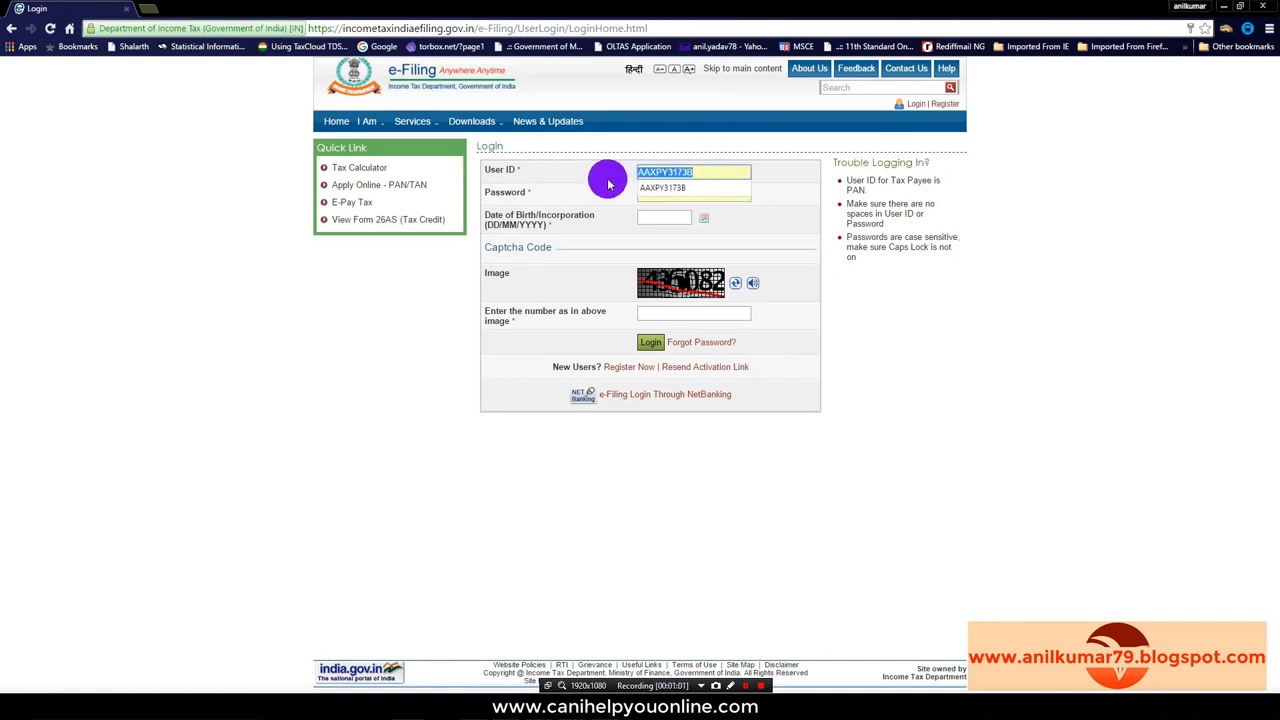
pyautogui.hotkey('ctrl', 'v')
pyautogui.moveTo(680, 194); pyautogui.dragTo(631, 194)
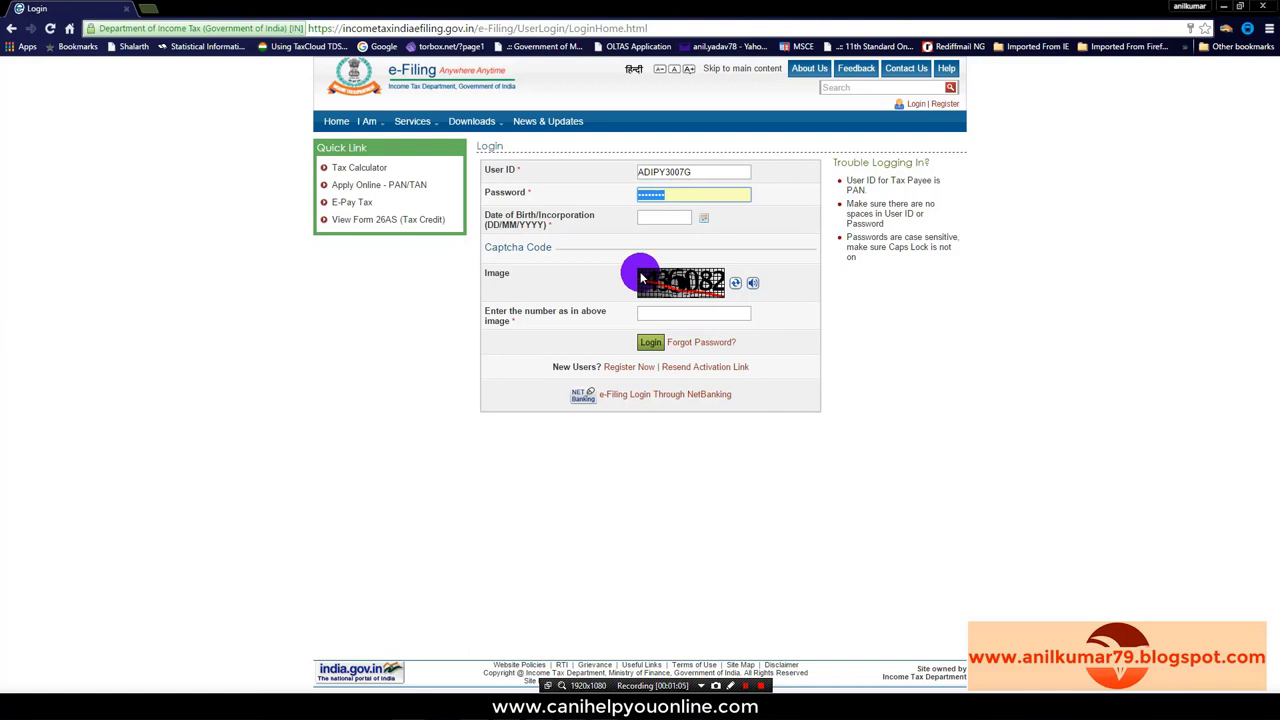
pyautogui.write('••')
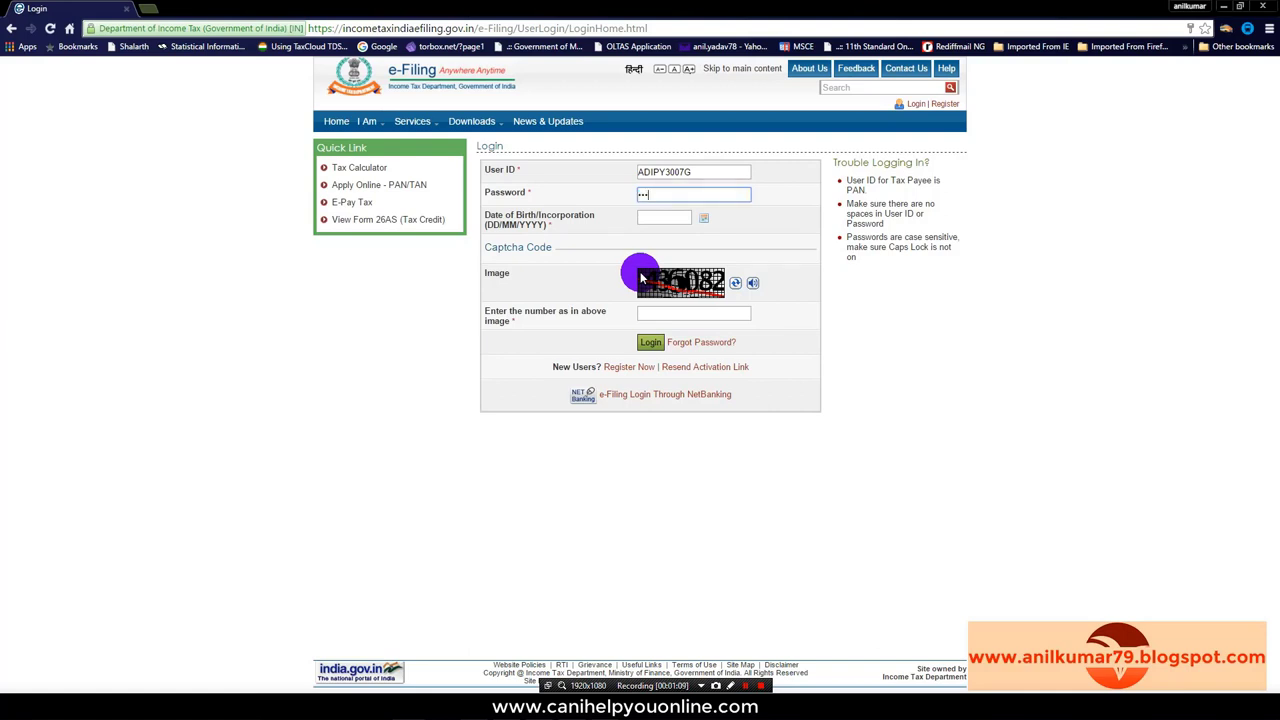
pyautogui.write('•••••••')
# Step: Enter the taxpayer's date of birth and the captcha, then submit the login
pyautogui.click(670, 218)
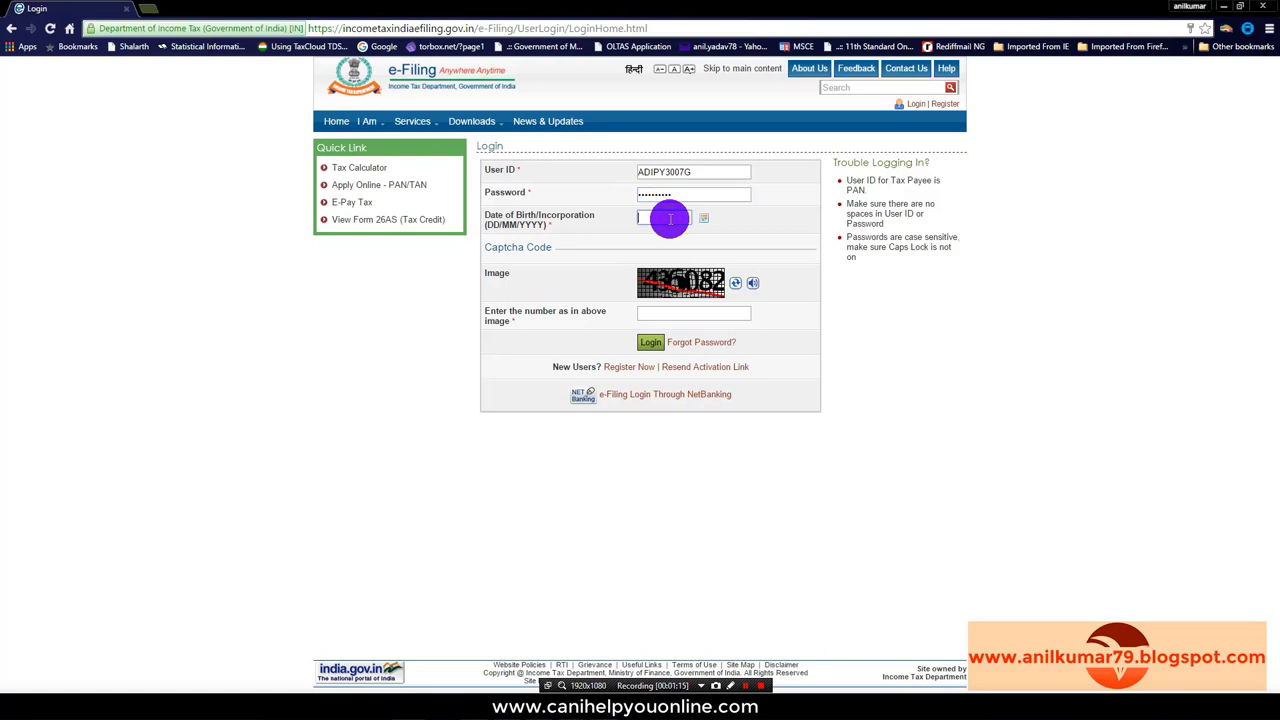
pyautogui.click(680, 314)
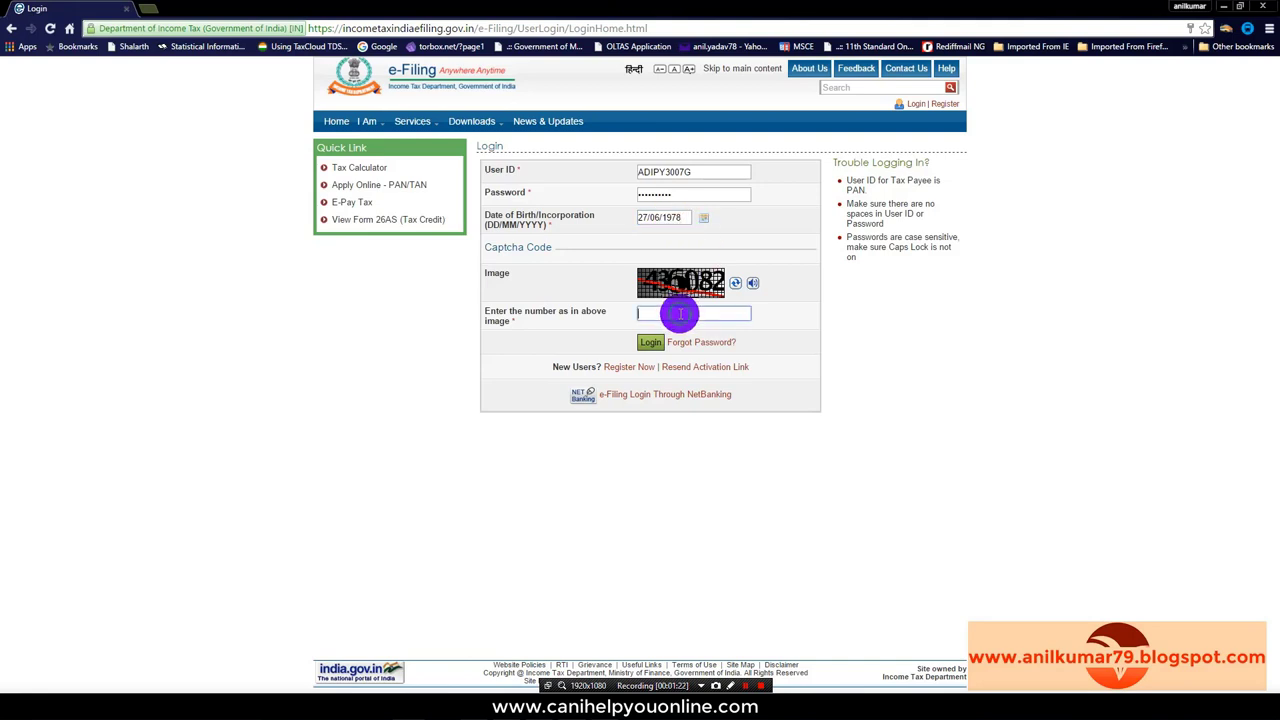
pyautogui.write('436082')
pyautogui.click(650, 341)
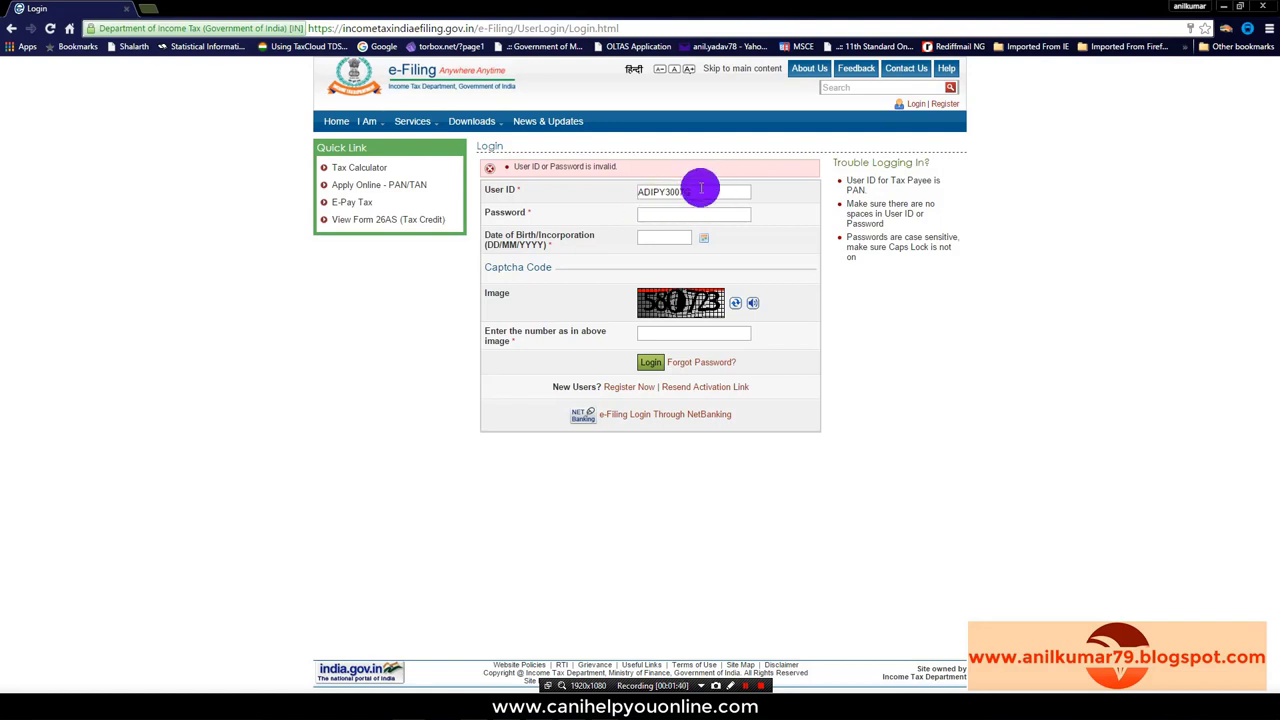
# Step: Retype the taxpayer's PAN as the User ID and move to the password
pyautogui.moveTo(700, 191); pyautogui.dragTo(563, 200)
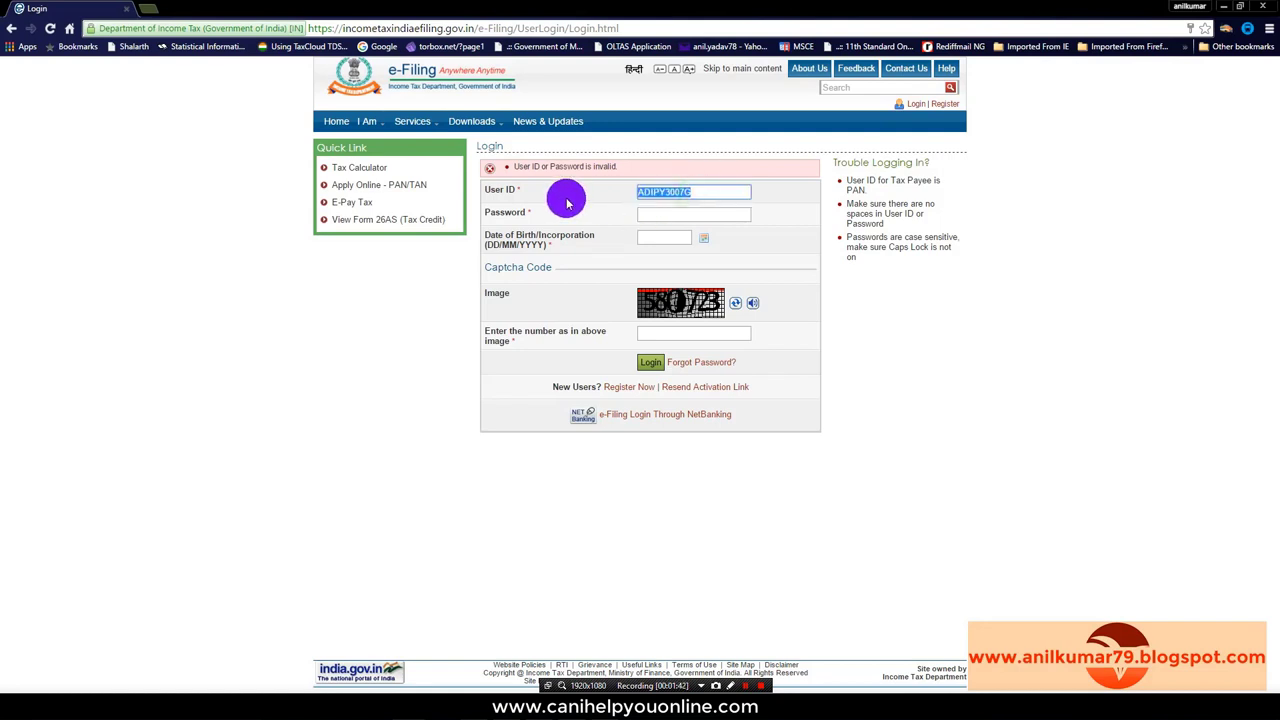
pyautogui.press('BackSpace')
pyautogui.click(654, 213)
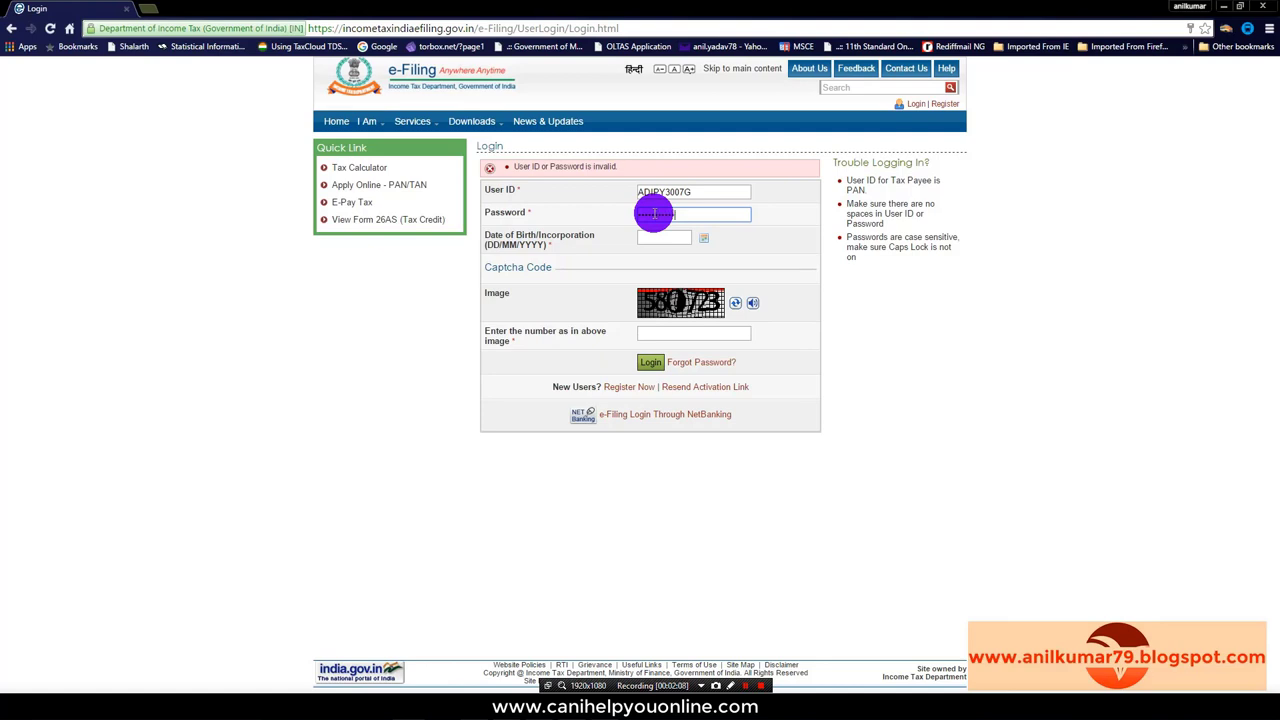
# Step: Enter the date of birth and the new captcha, then log in
pyautogui.click(666, 238)
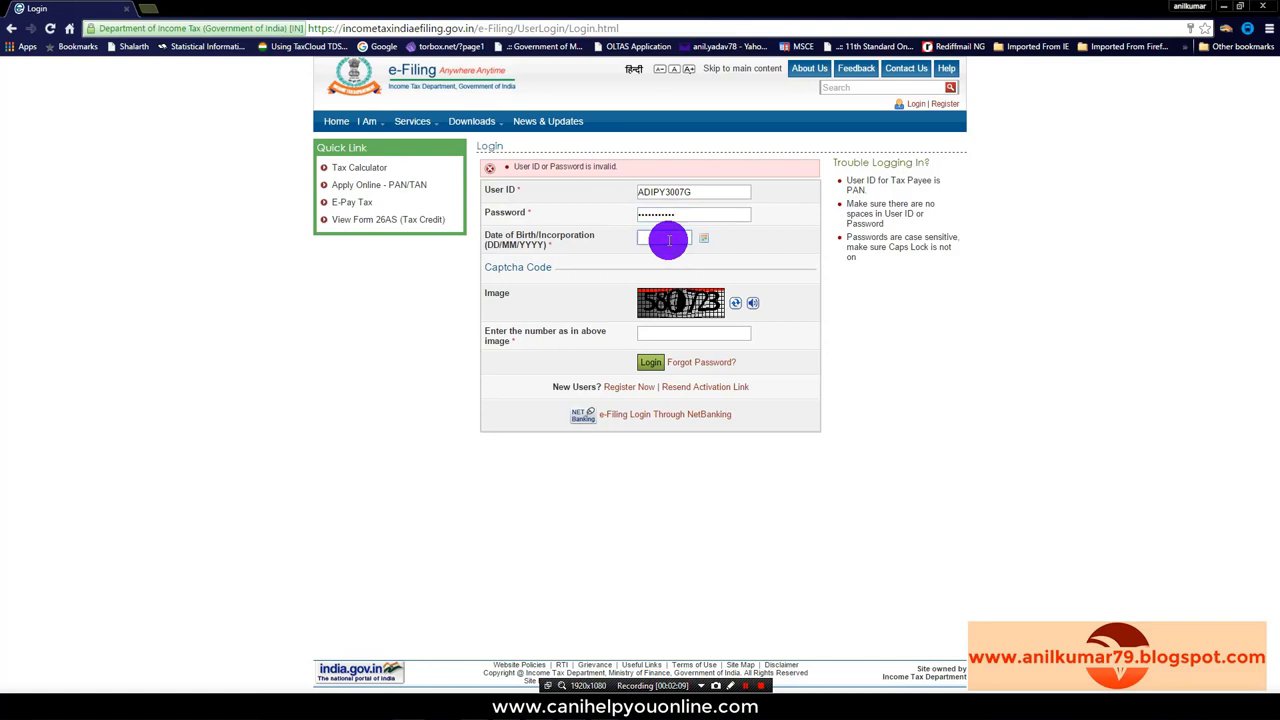
pyautogui.click(688, 336)
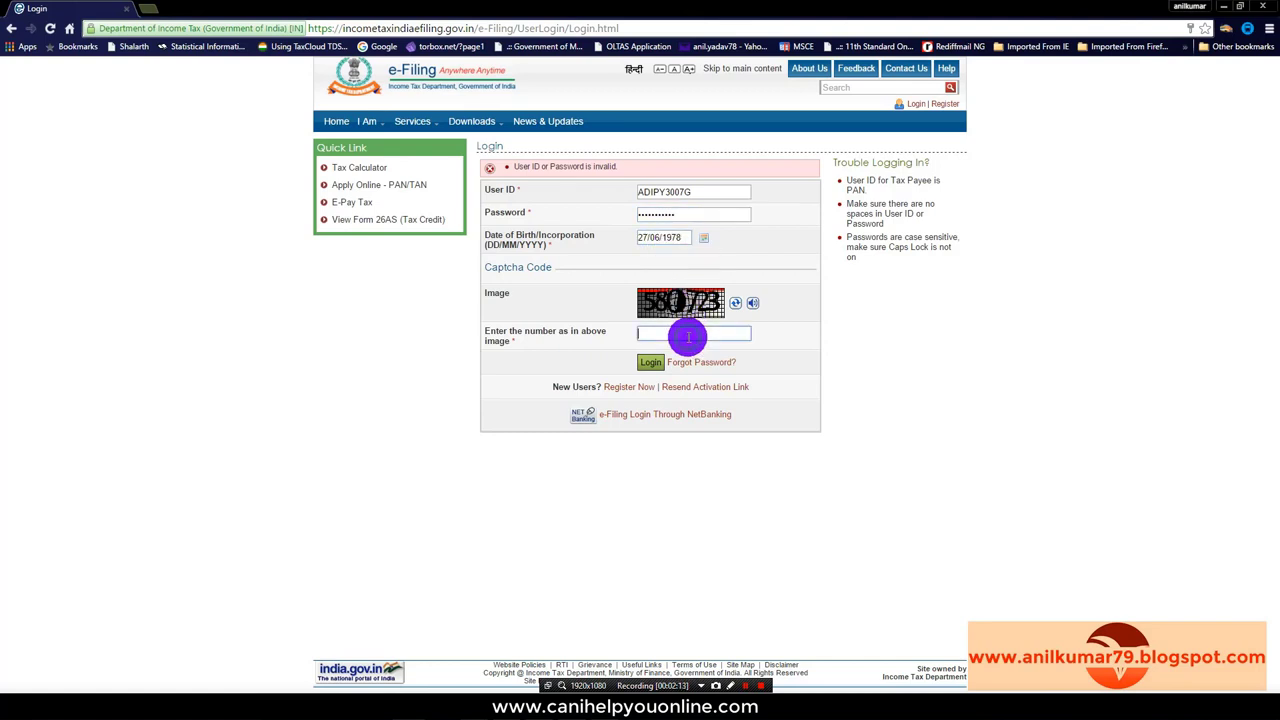
pyautogui.write('580723')
pyautogui.click(645, 364)
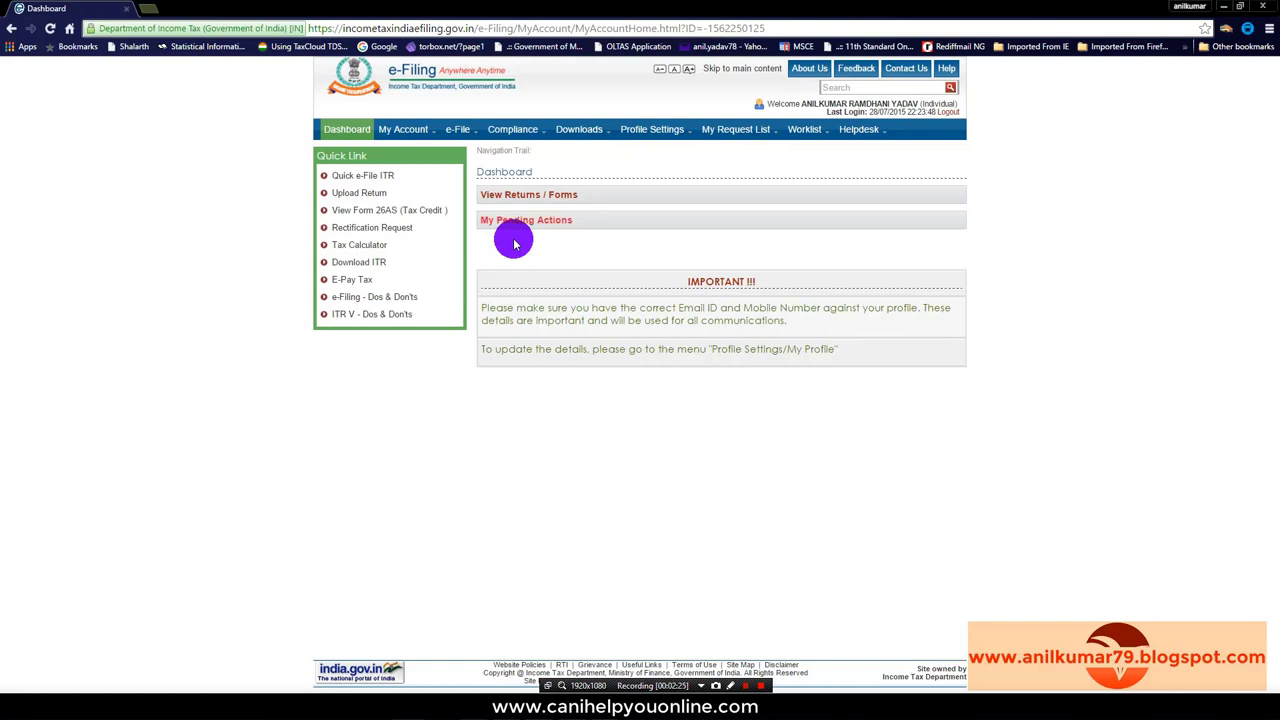
pyautogui.click(392, 130)
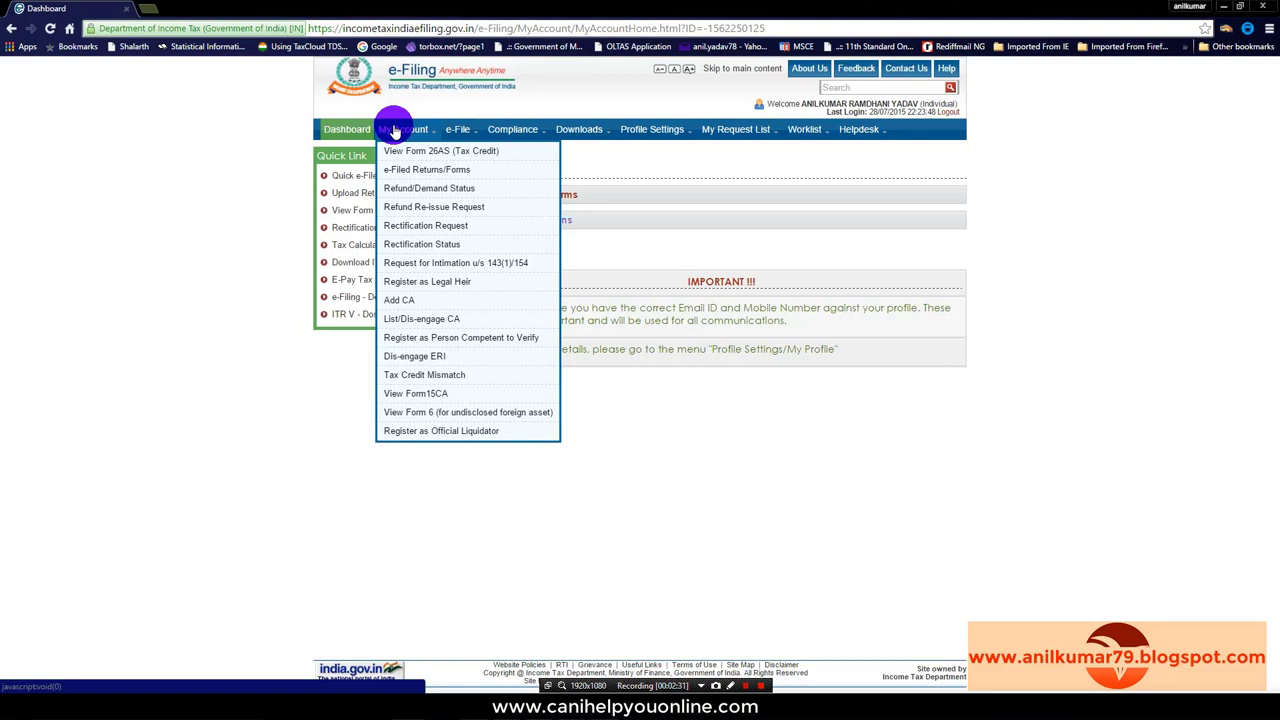
pyautogui.click(457, 129)
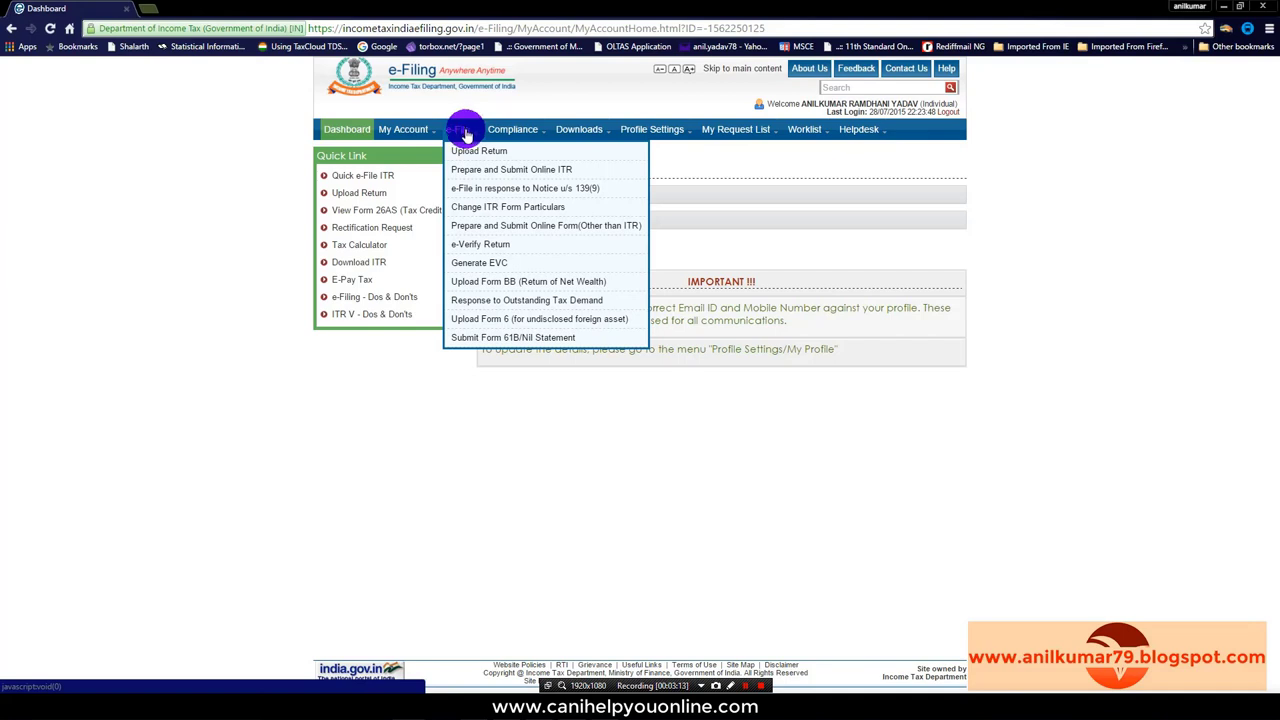
pyautogui.moveTo(408, 135)
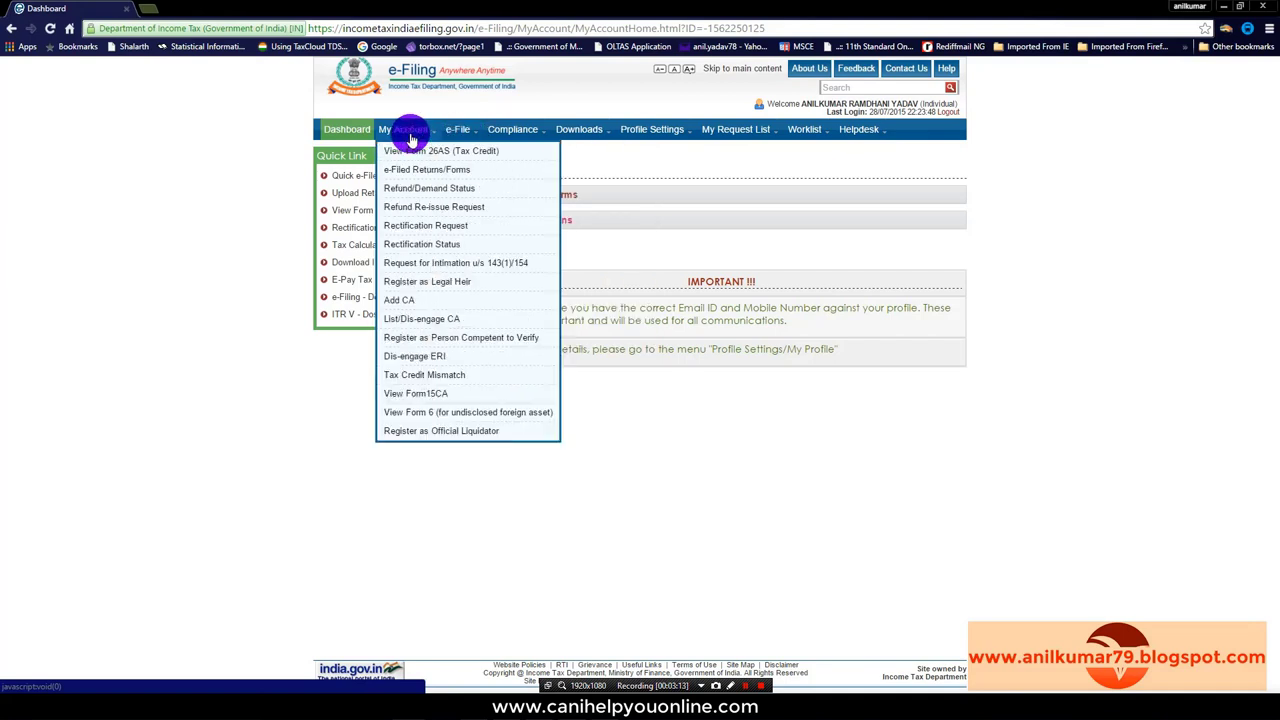
# Step: In Quick e-File ITR, choose ITR-1, 2015-16 and 'From Previous Return Filed', then submit
pyautogui.click(360, 176)
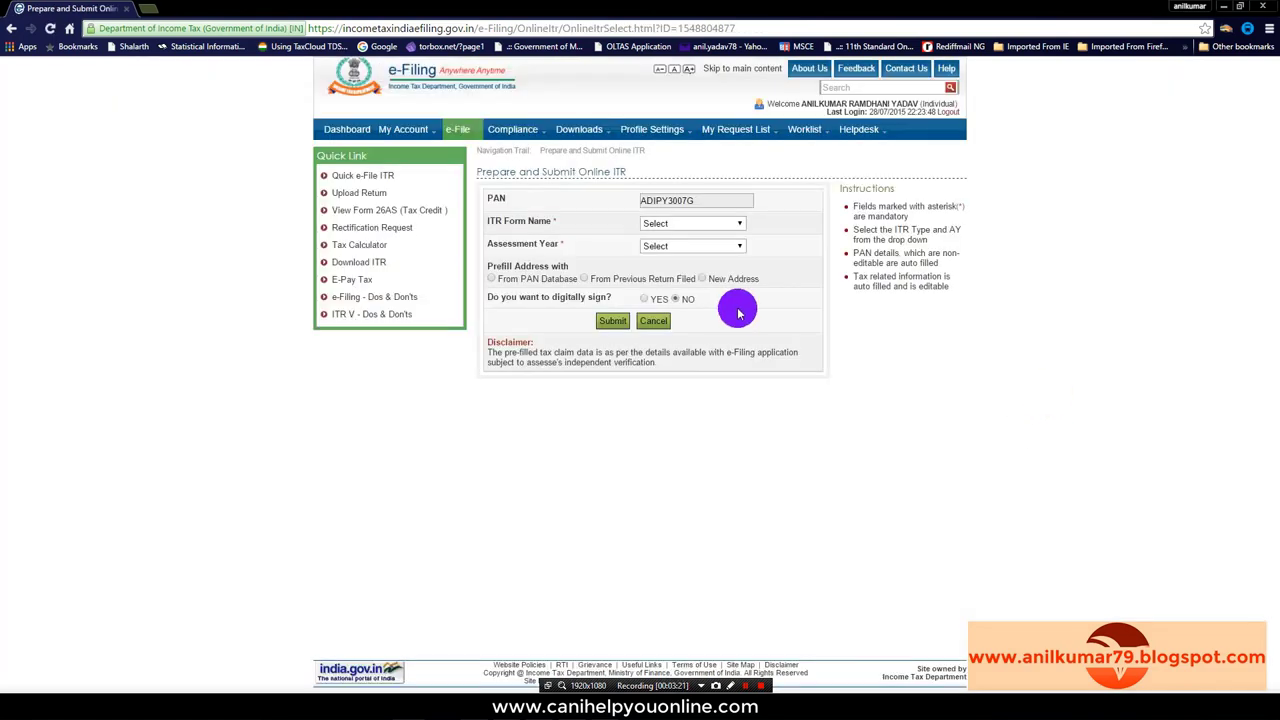
pyautogui.click(737, 224)
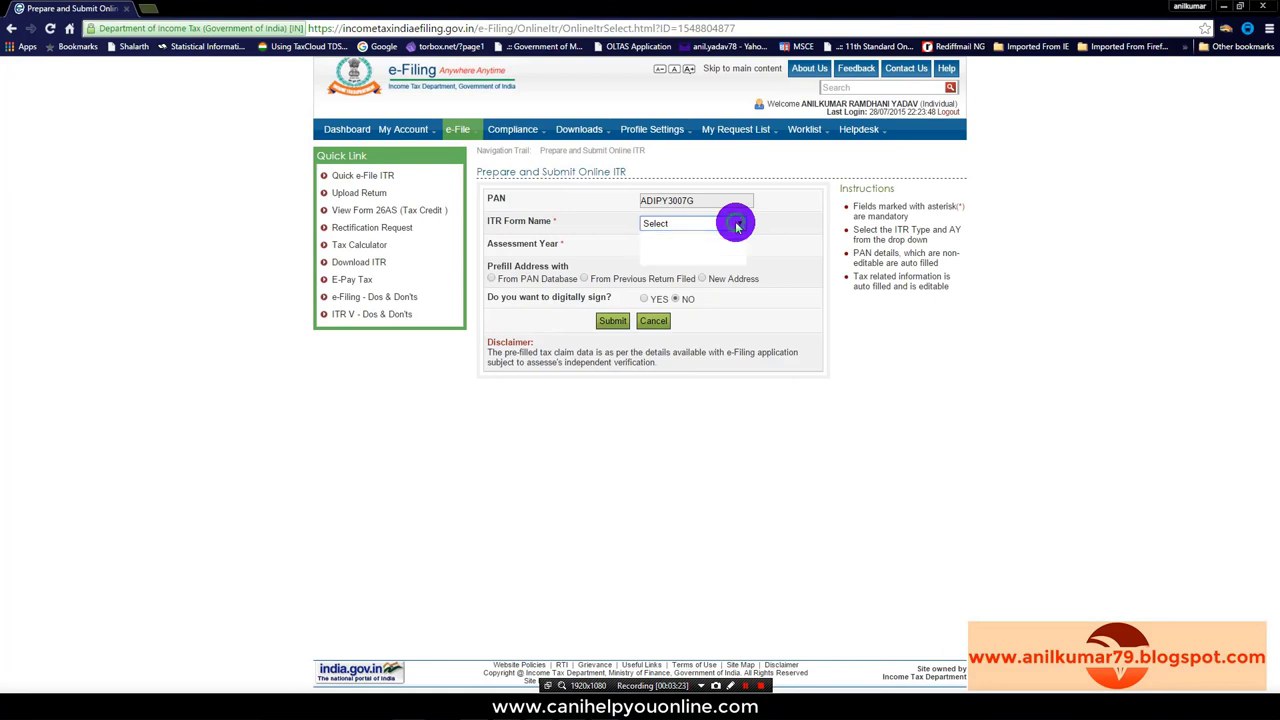
pyautogui.click(655, 240)
pyautogui.click(740, 246)
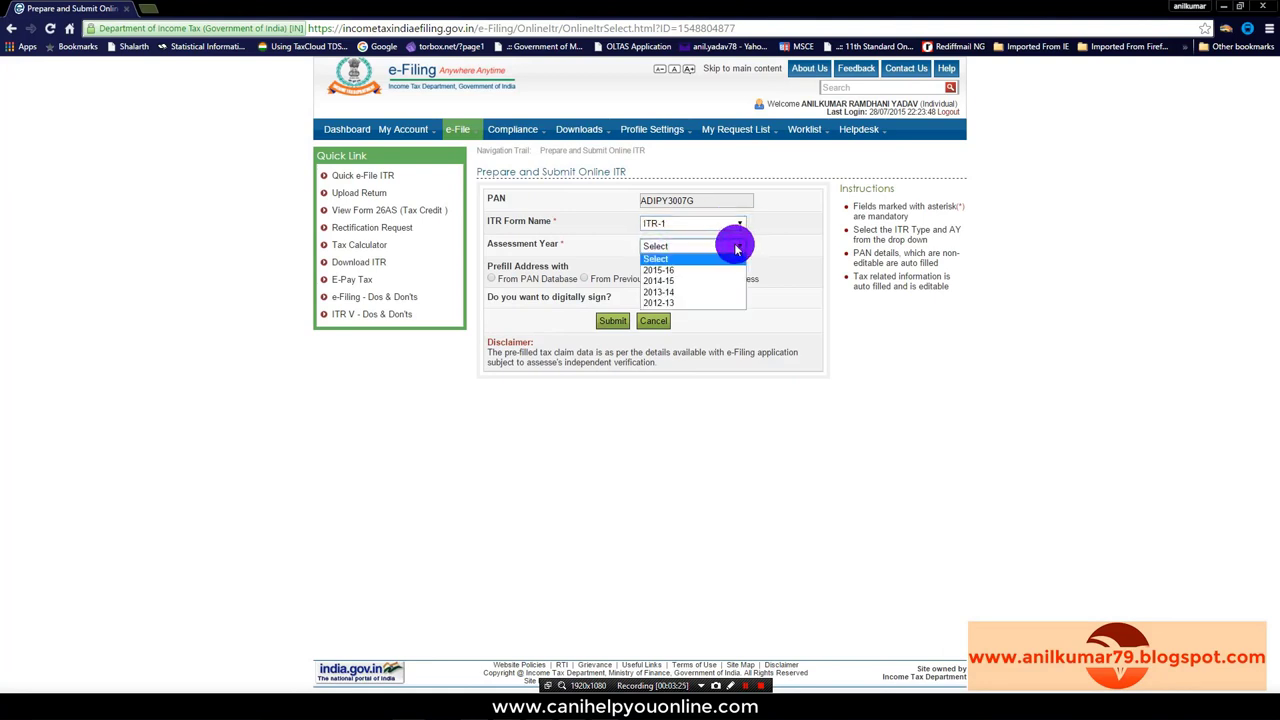
pyautogui.click(660, 269)
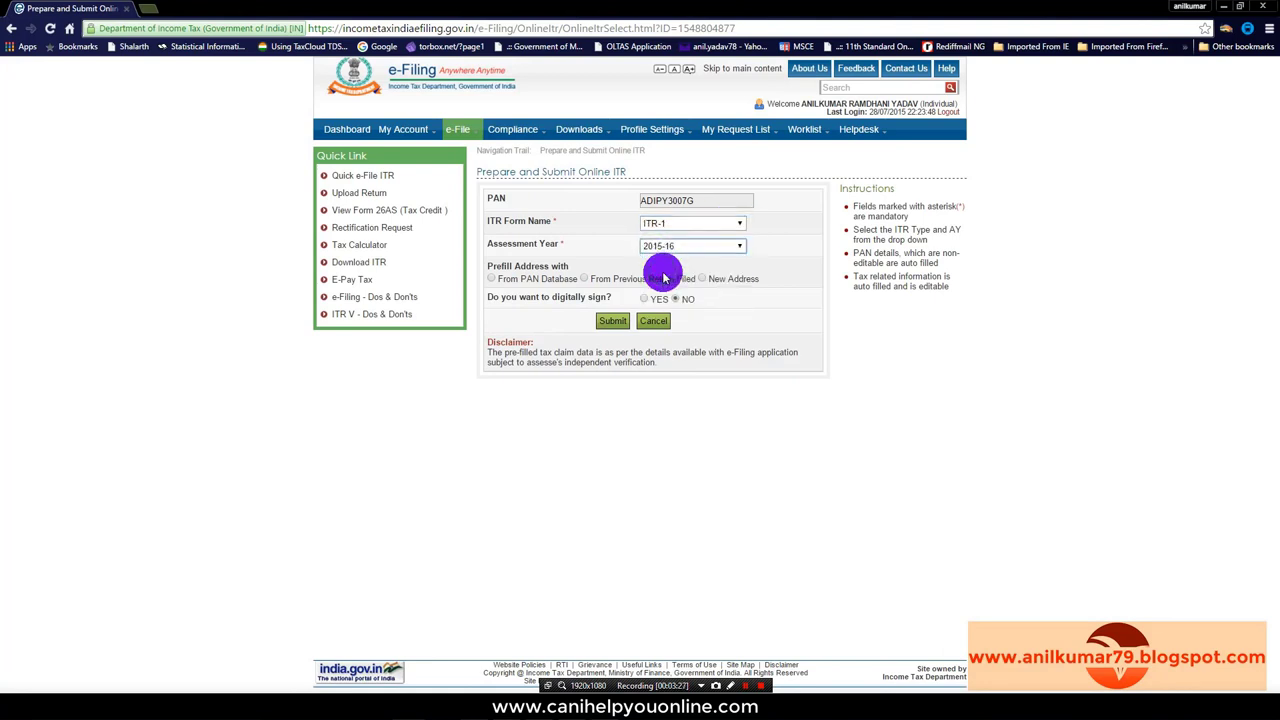
pyautogui.click(584, 279)
pyautogui.click(614, 321)
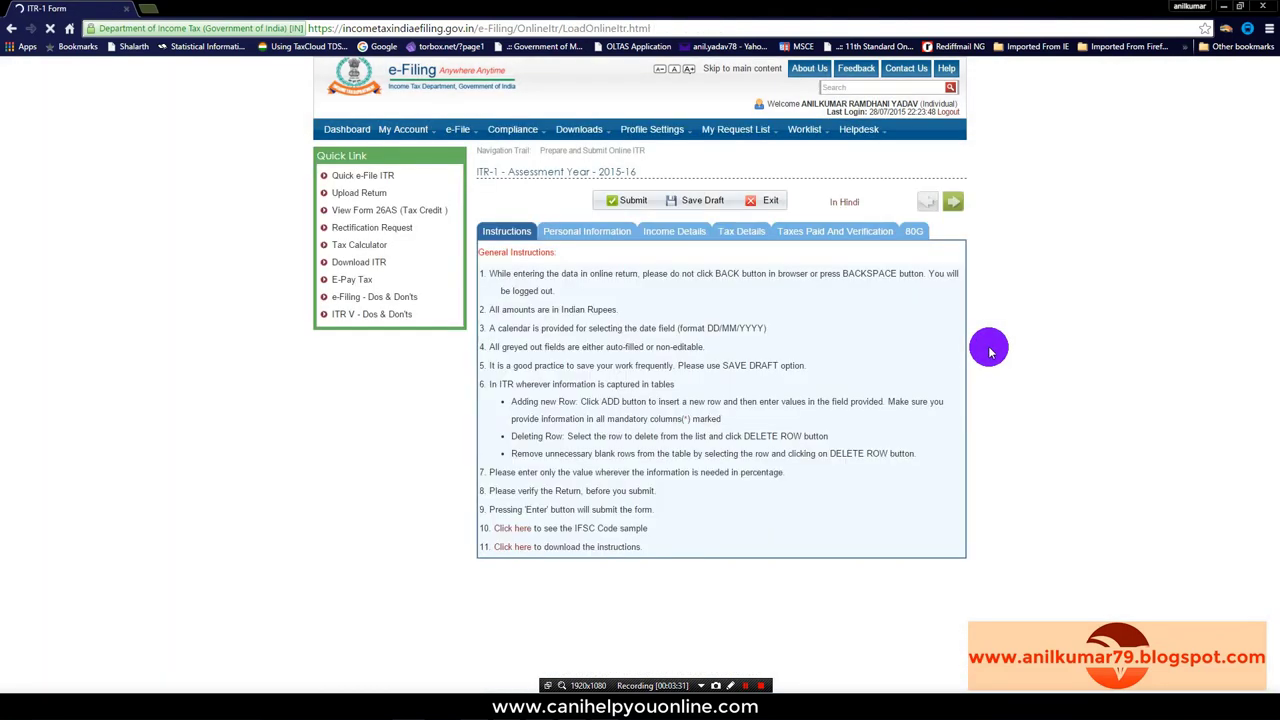
# Step: Open the Income Details tab and scroll down to the tax computation
pyautogui.click(587, 230)
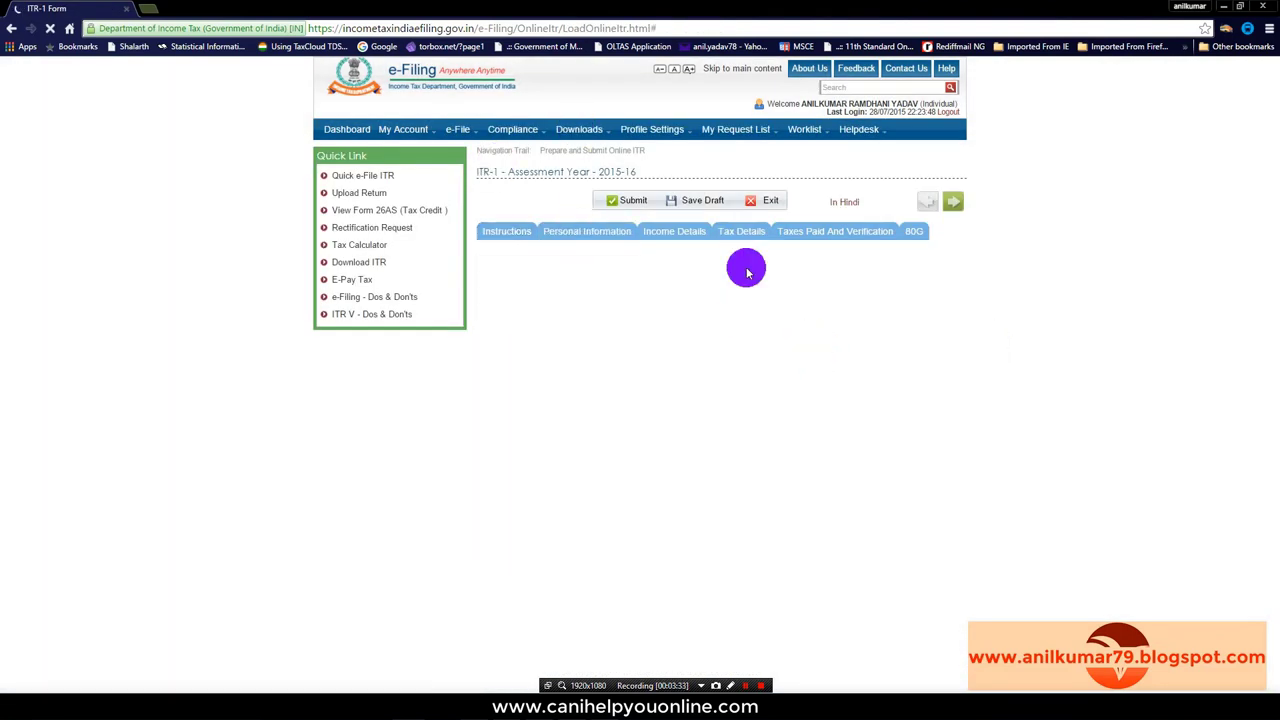
pyautogui.click(670, 231)
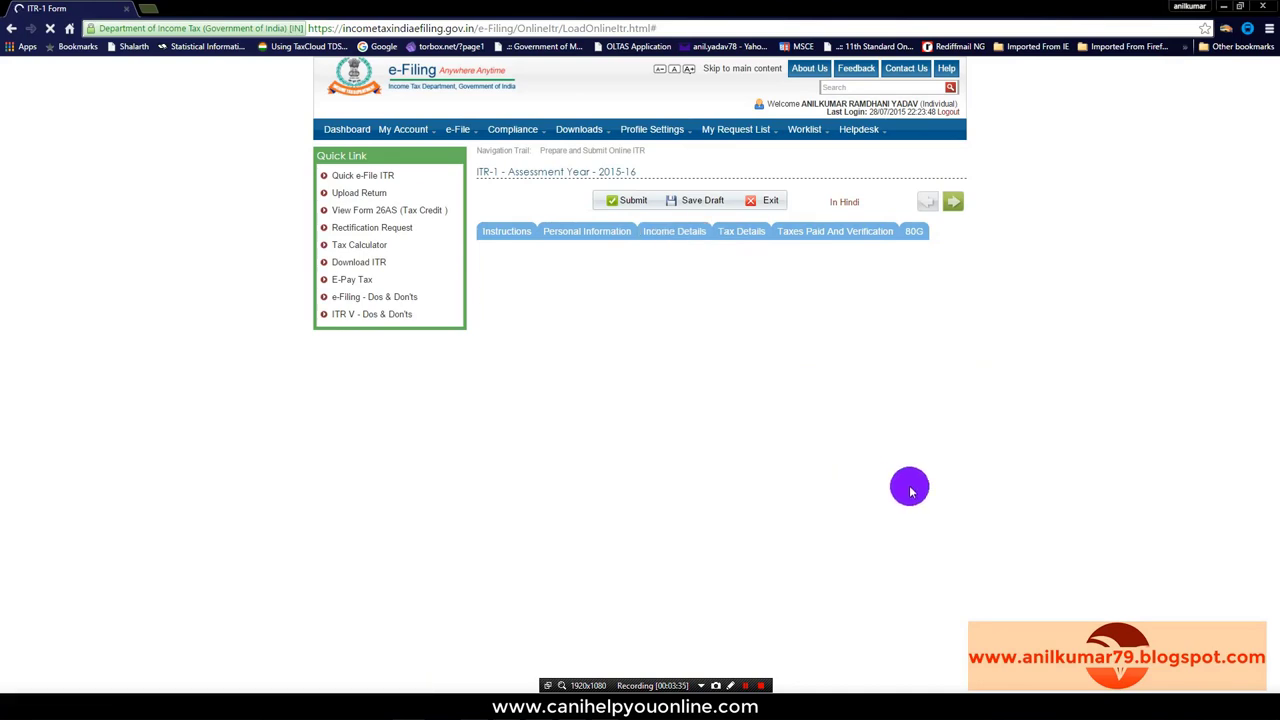
pyautogui.click(660, 228)
pyautogui.scroll(-1, 956, 455)
pyautogui.scroll(-3, 956, 455)
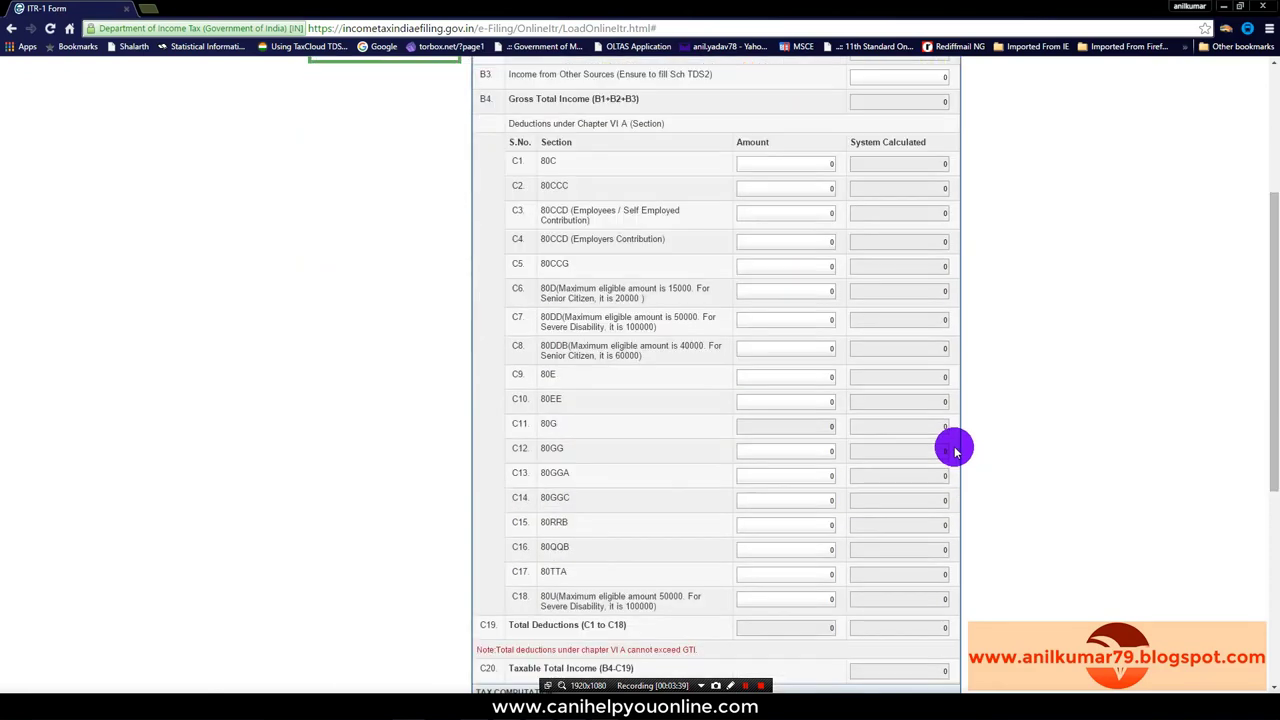
pyautogui.scroll(-1, 956, 455)
pyautogui.scroll(-2, 956, 455)
pyautogui.scroll(-2, 860, 515)
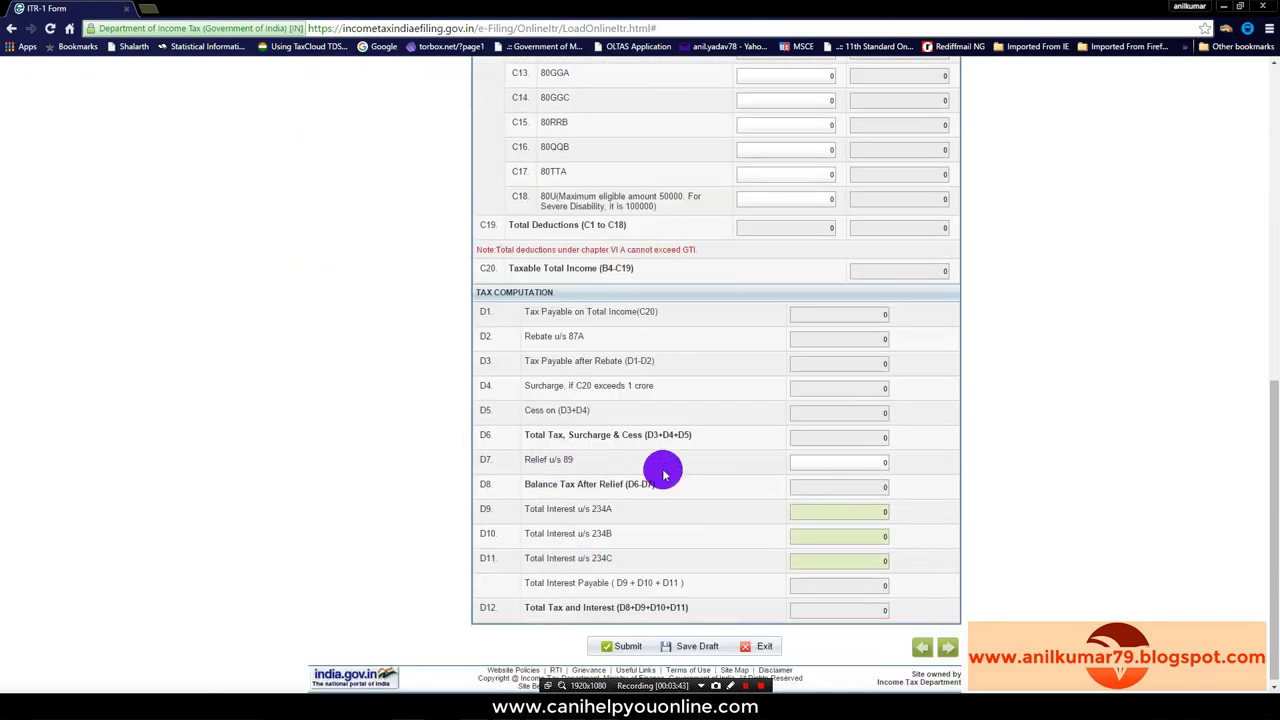
# Step: Delete the 0 in the D7 Relief u/s 89 box, then switch to the 143(1) intimation PDF
pyautogui.click(870, 462)
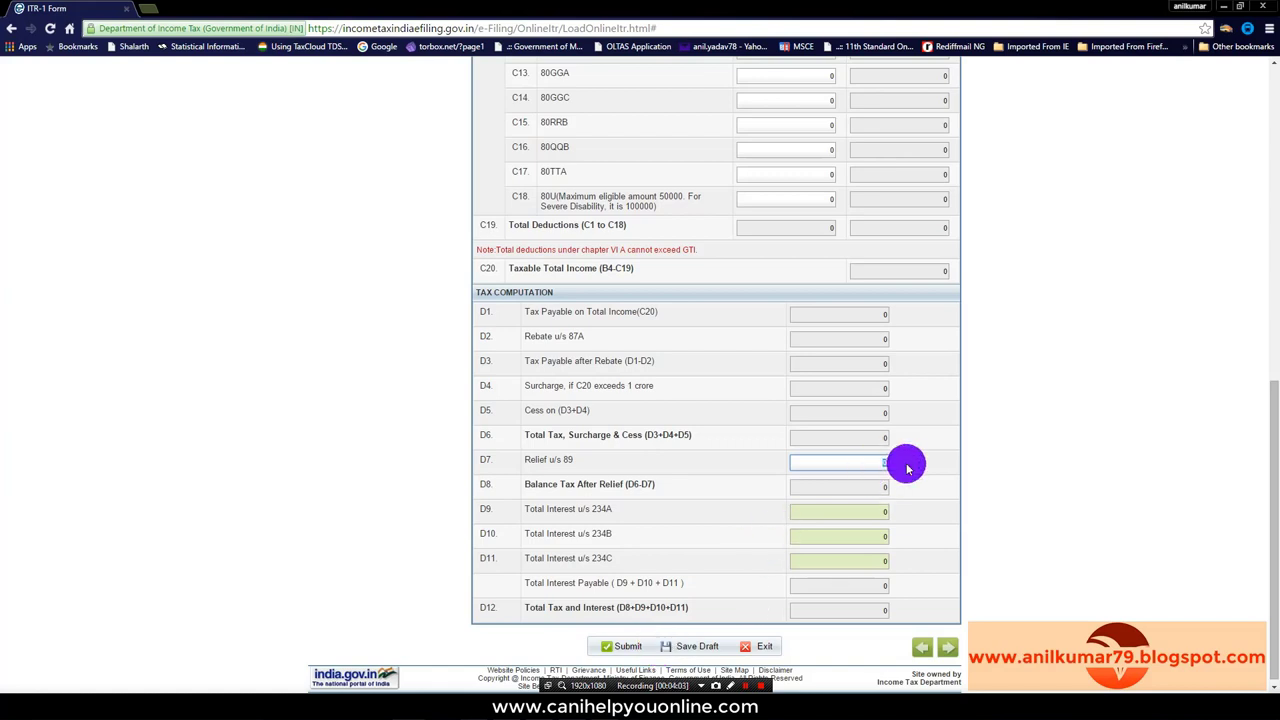
pyautogui.press('BackSpace')
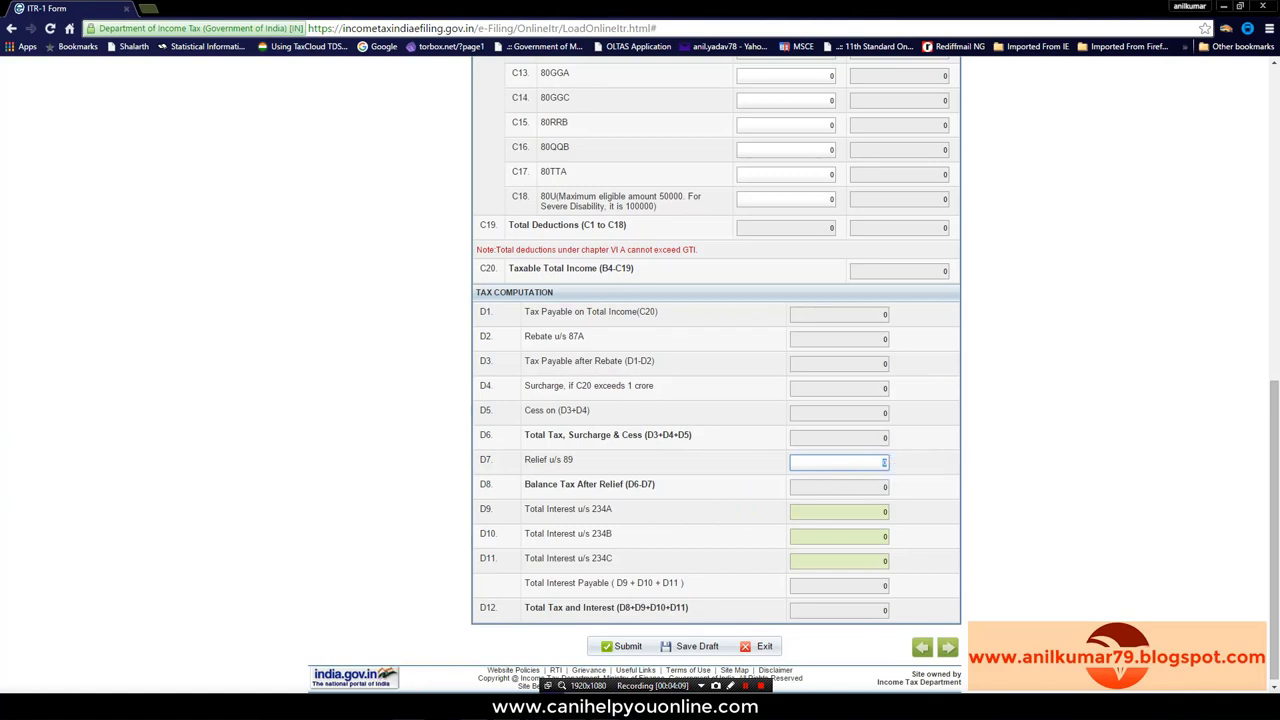
pyautogui.moveTo(508, 690)
pyautogui.click(365, 650)
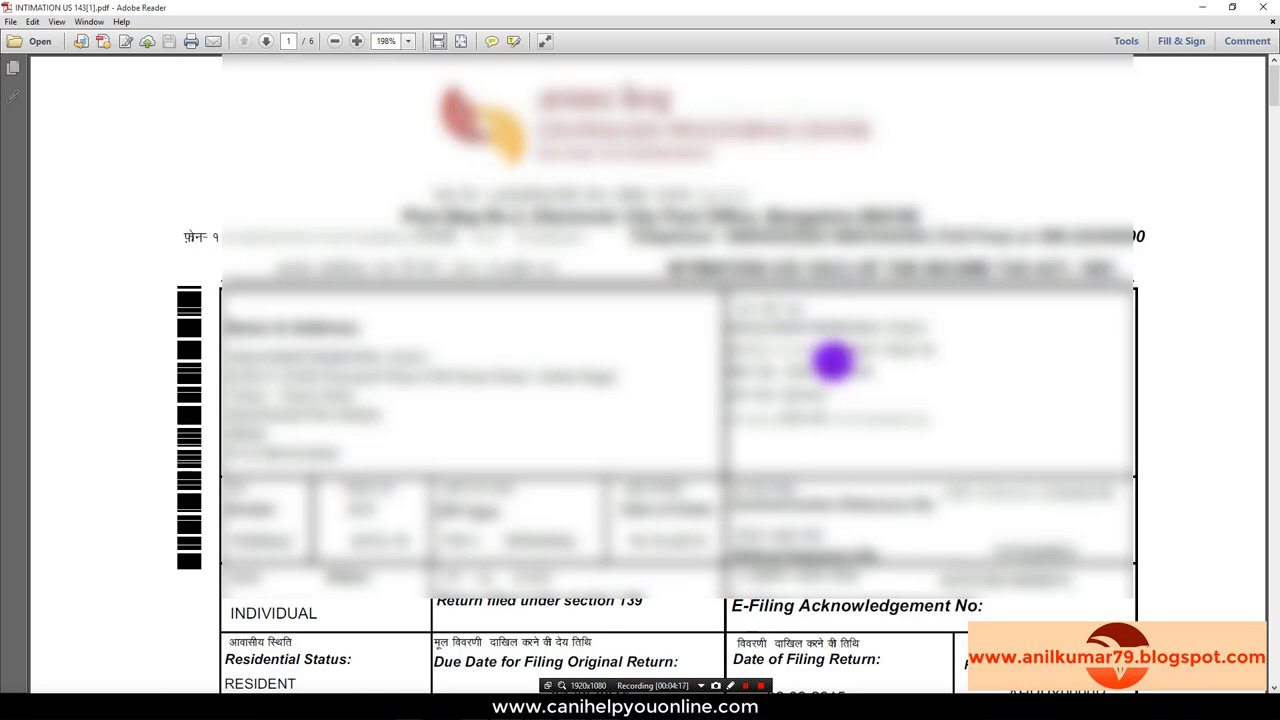
# Step: Scroll the intimation to page 2 to read row 31: 12,190 claimed, 0 allowed
pyautogui.scroll(-5, 800, 414)
pyautogui.scroll(-3, 800, 414)
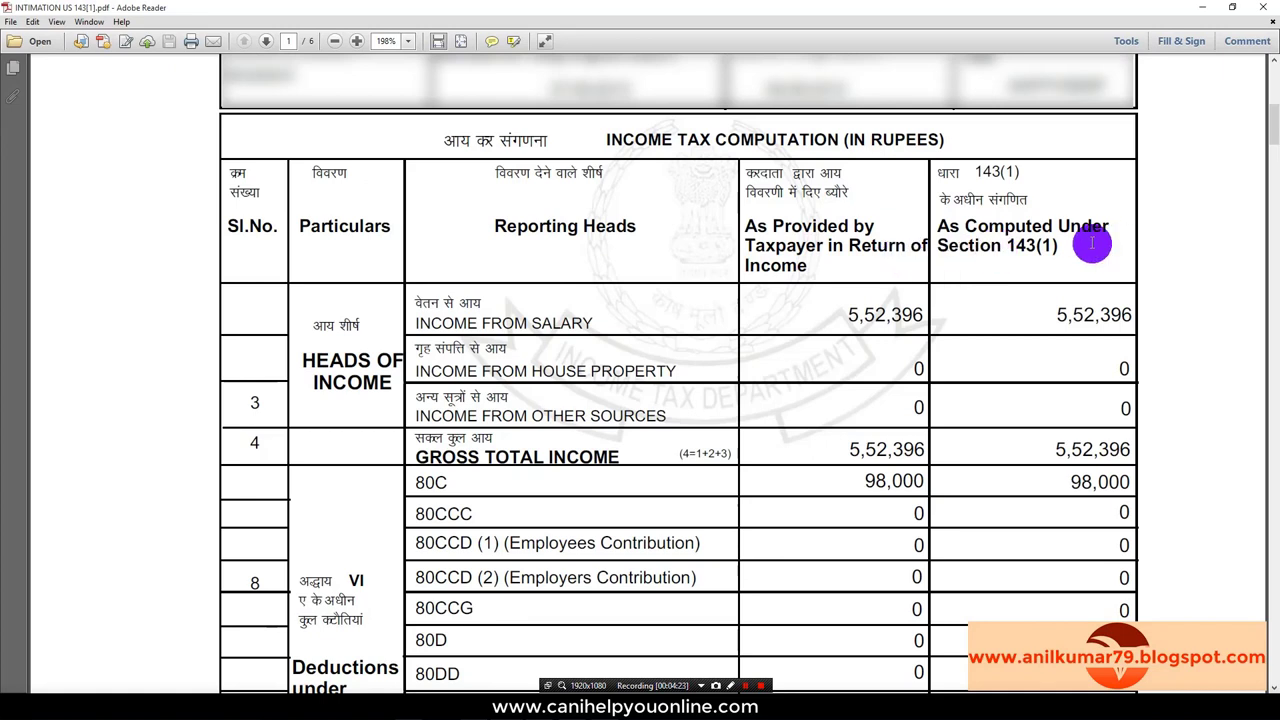
pyautogui.scroll(-3, 1010, 313)
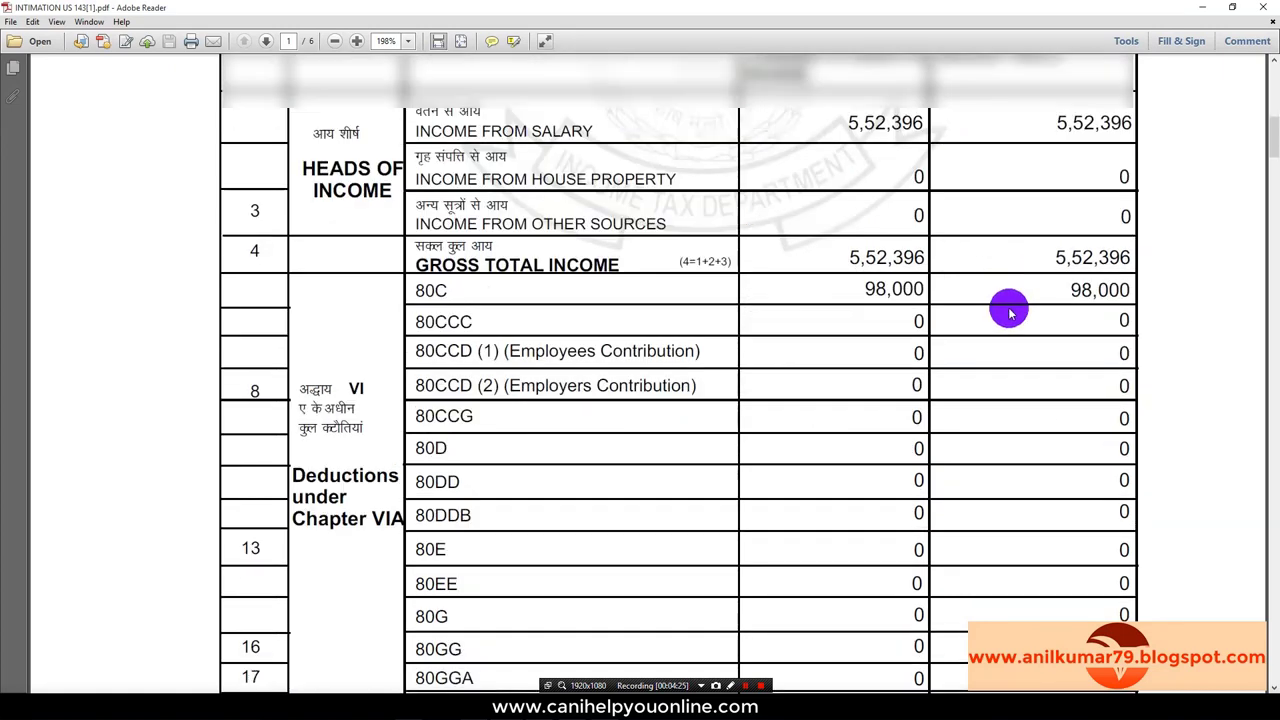
pyautogui.scroll(-5, 986, 357)
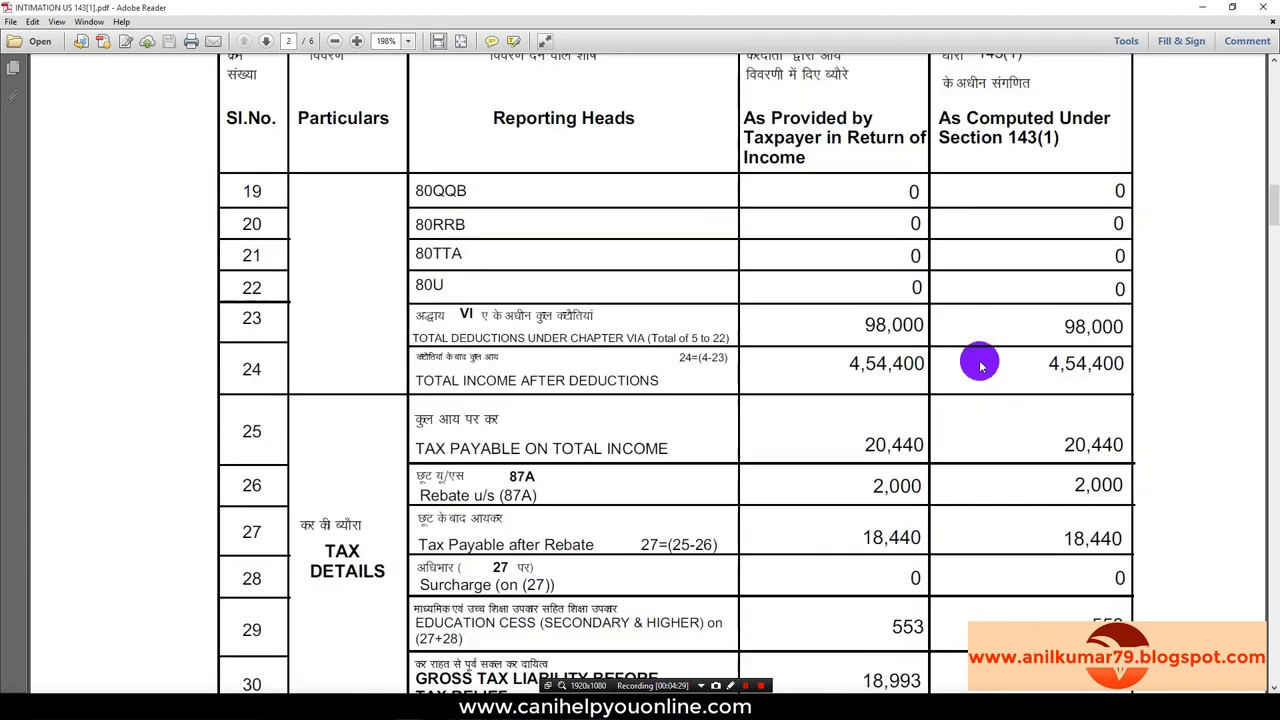
pyautogui.scroll(-6, 980, 366)
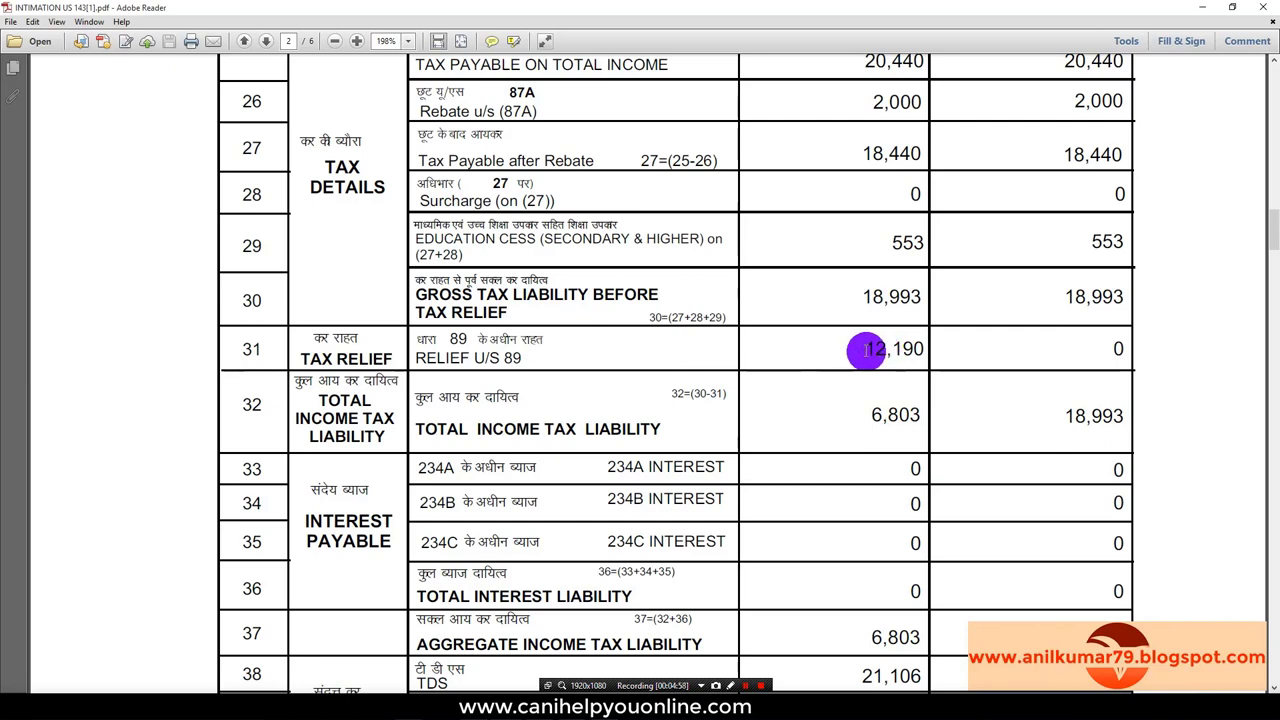
# Step: Back in the ITR-1 form, enter 0 in D7 Relief u/s 89 and scroll to the top
pyautogui.hotkey('alt', 'Tab')
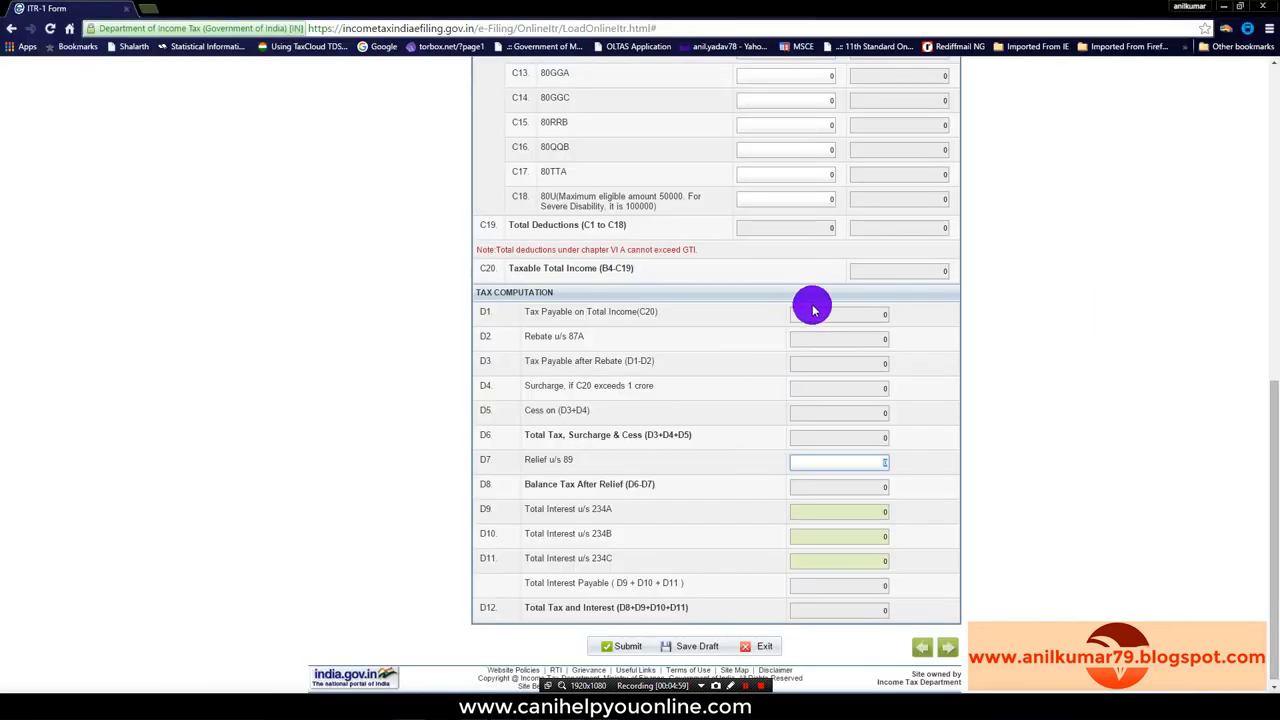
pyautogui.write('0')
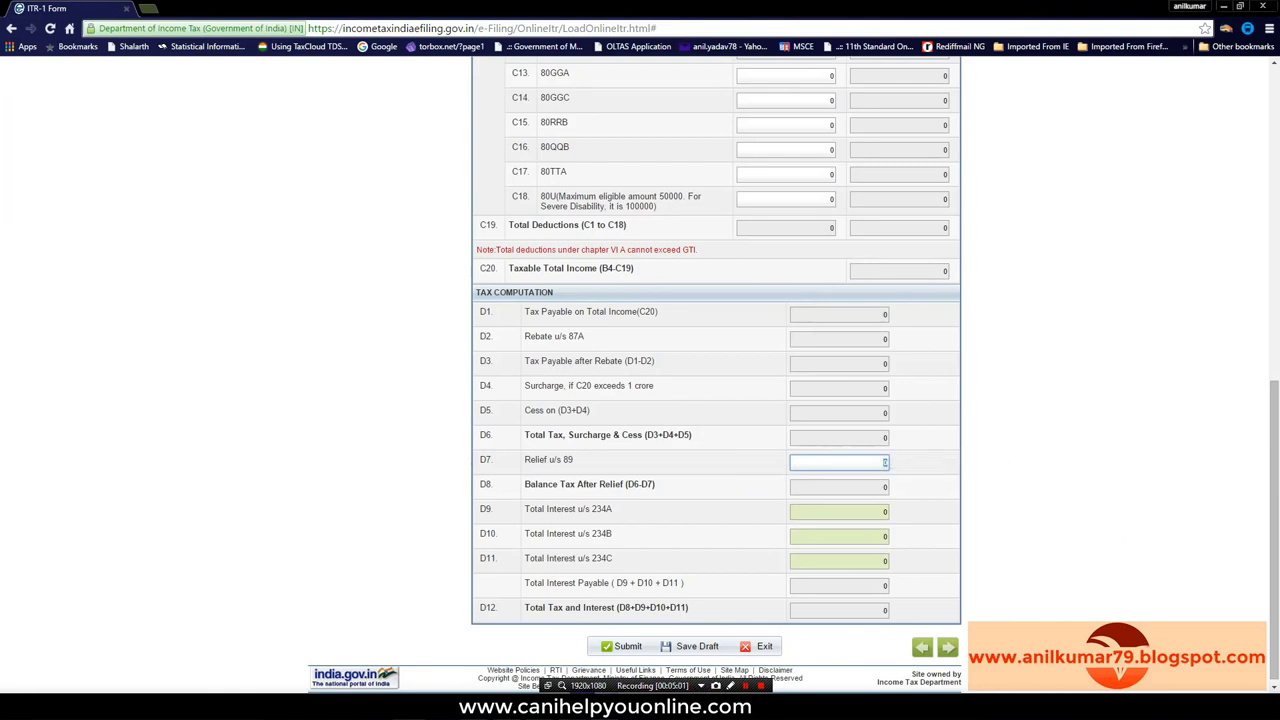
pyautogui.moveTo(577, 688)
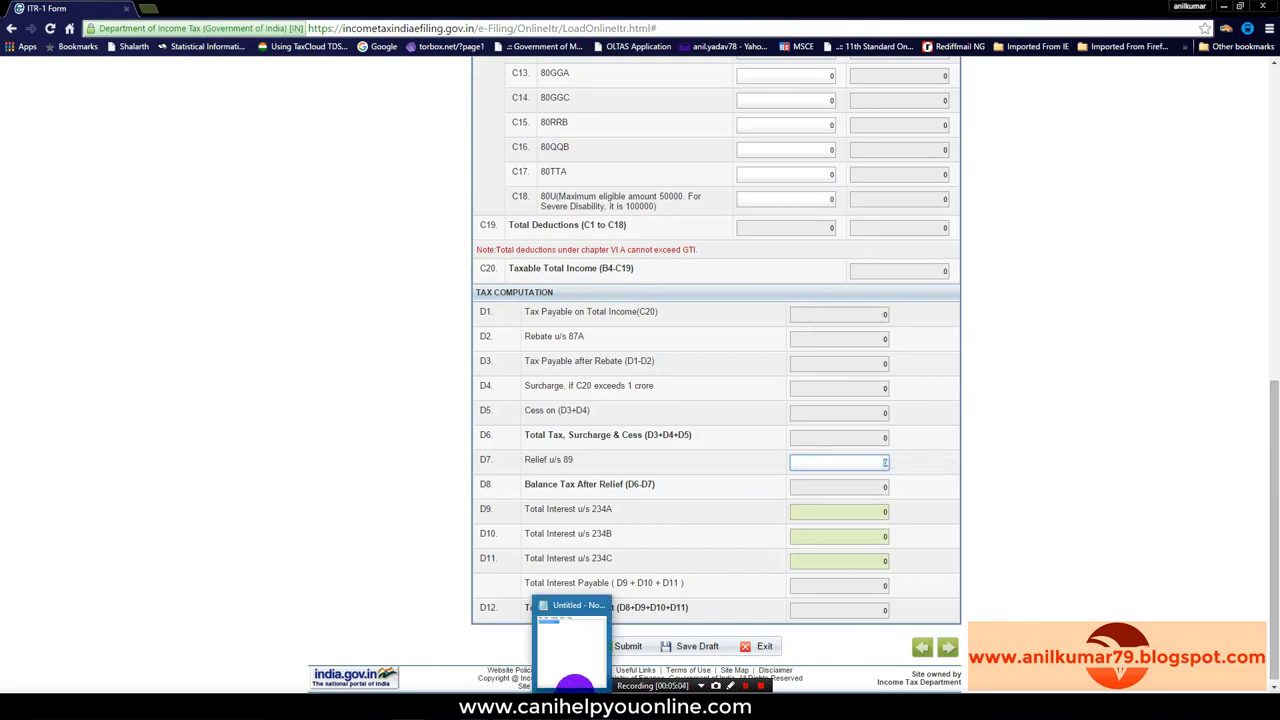
pyautogui.moveTo(410, 692)
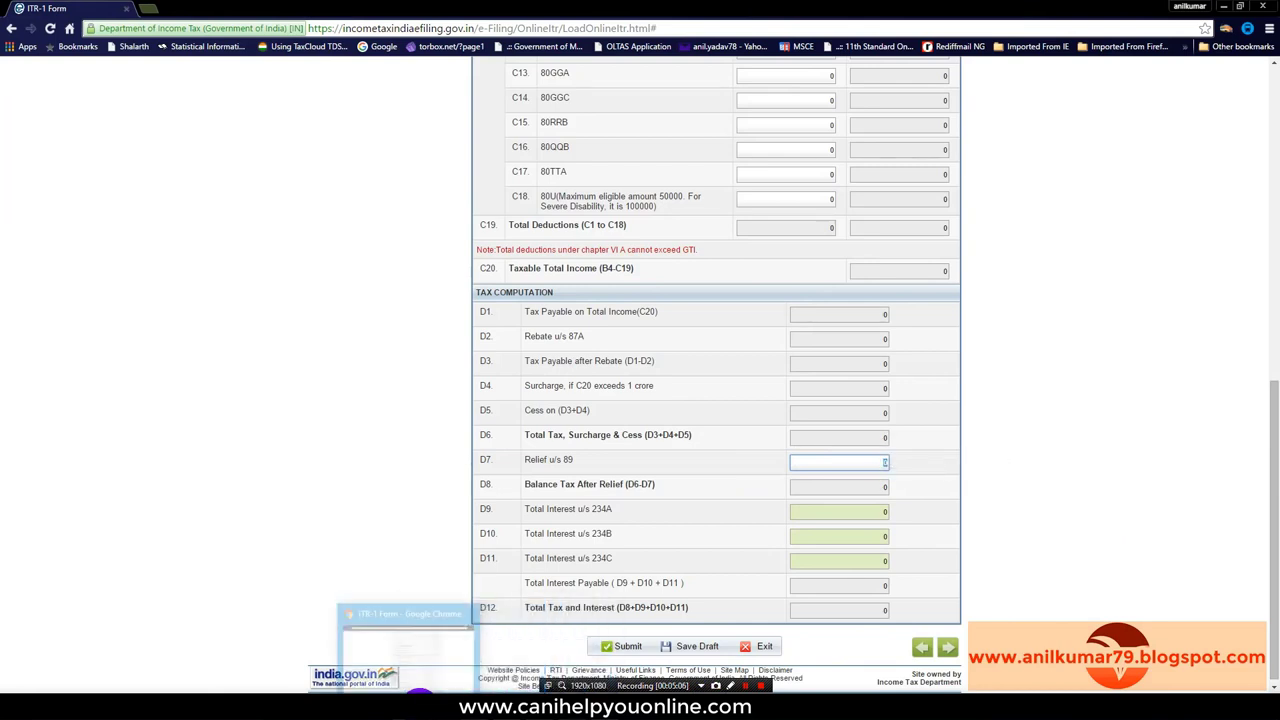
pyautogui.scroll(7, 791, 578)
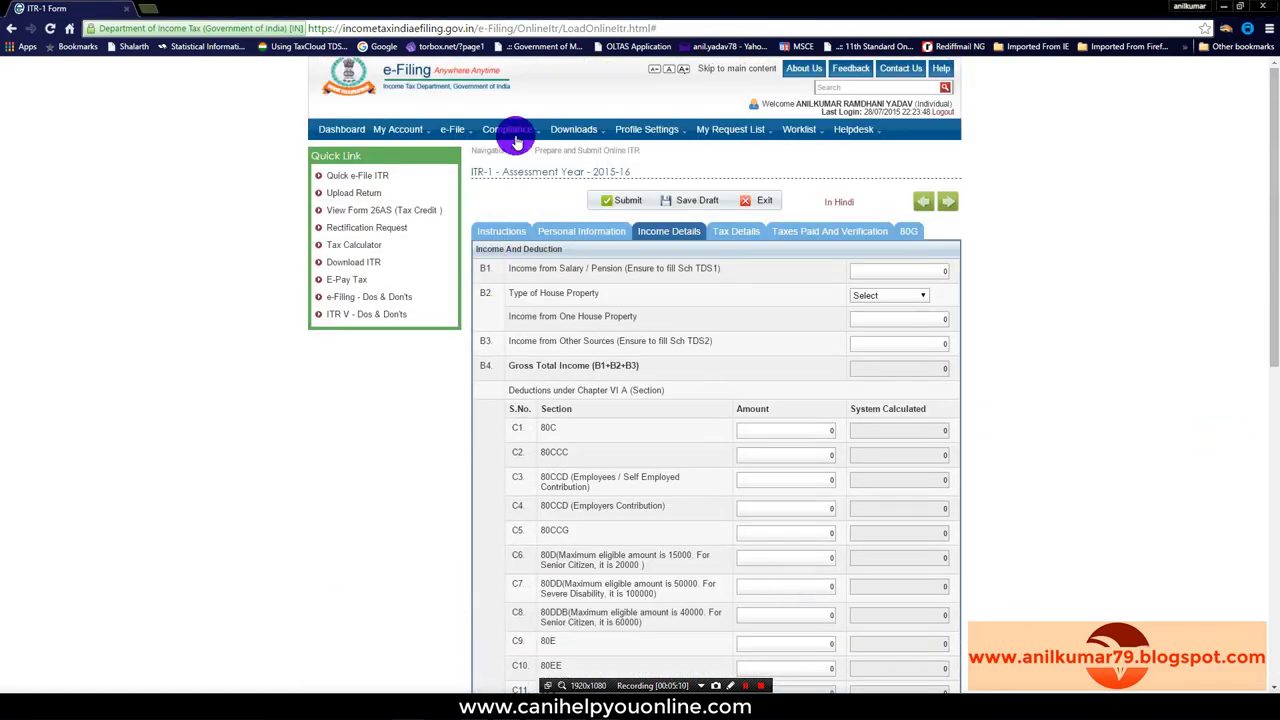
pyautogui.moveTo(493, 135)
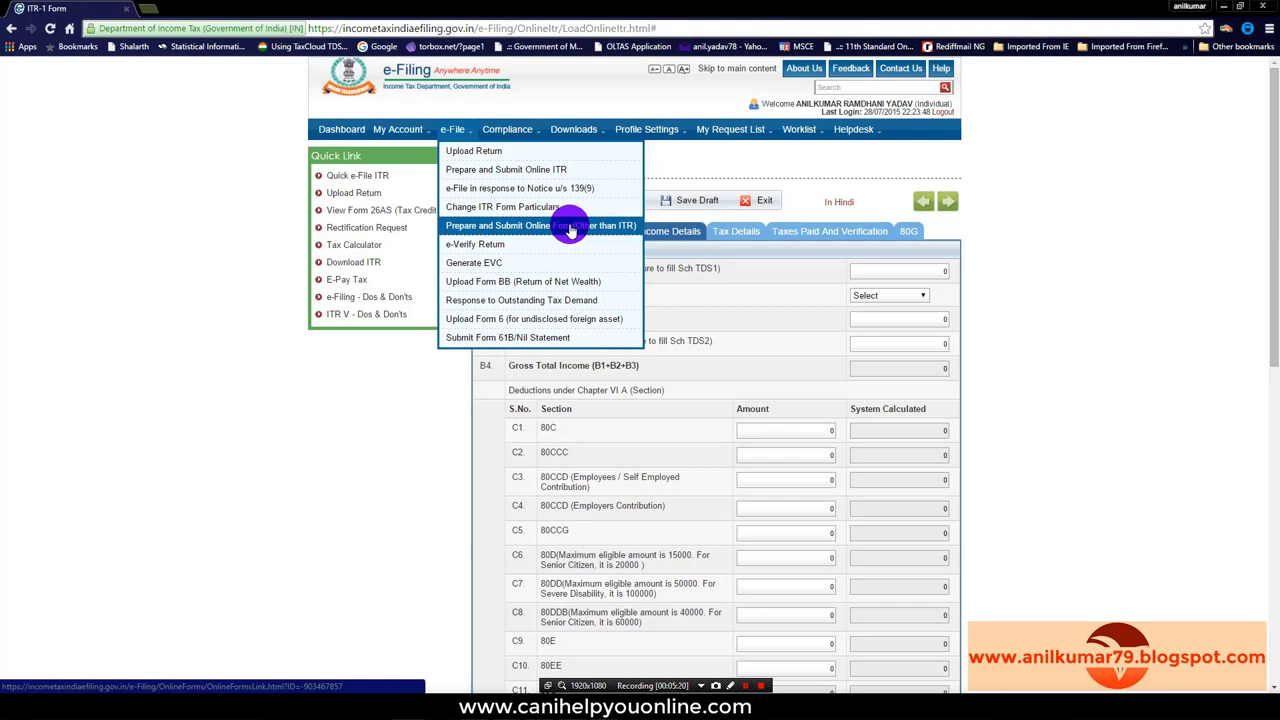
# Step: Under Prepare and Submit Online Form, select Form 10E and assessment year 2015-16, then continue
pyautogui.click(571, 228)
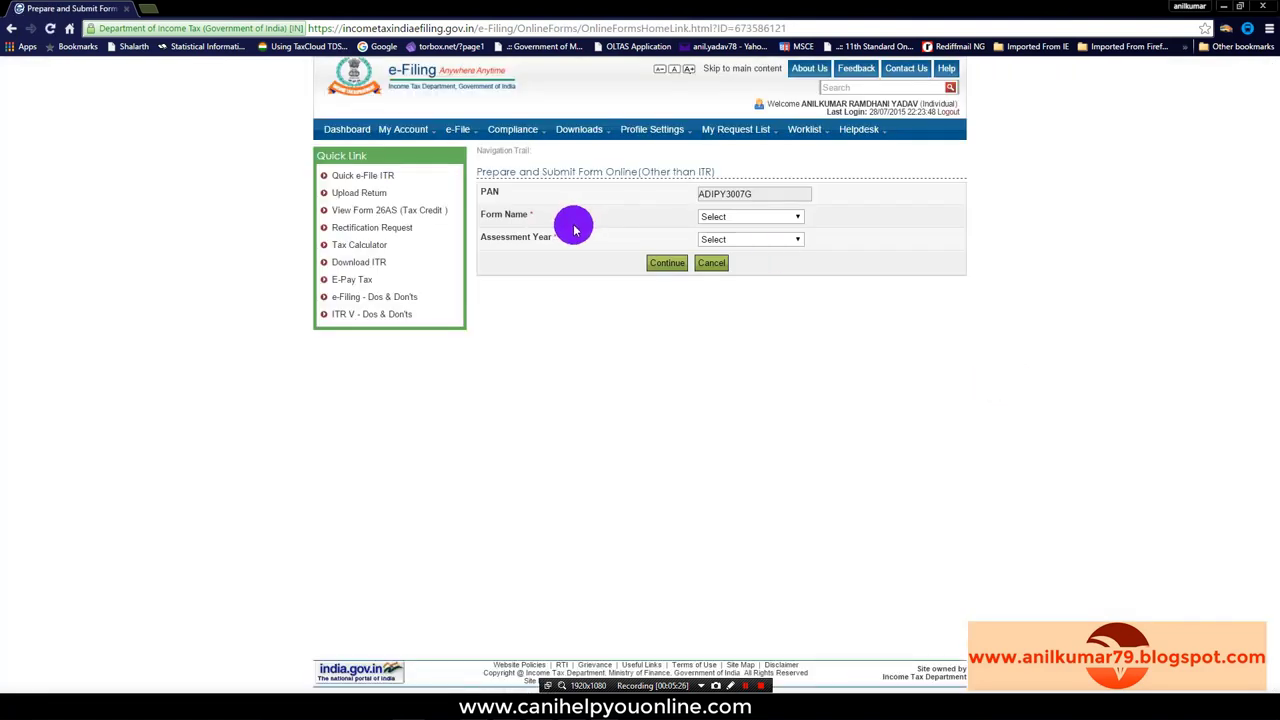
pyautogui.click(797, 219)
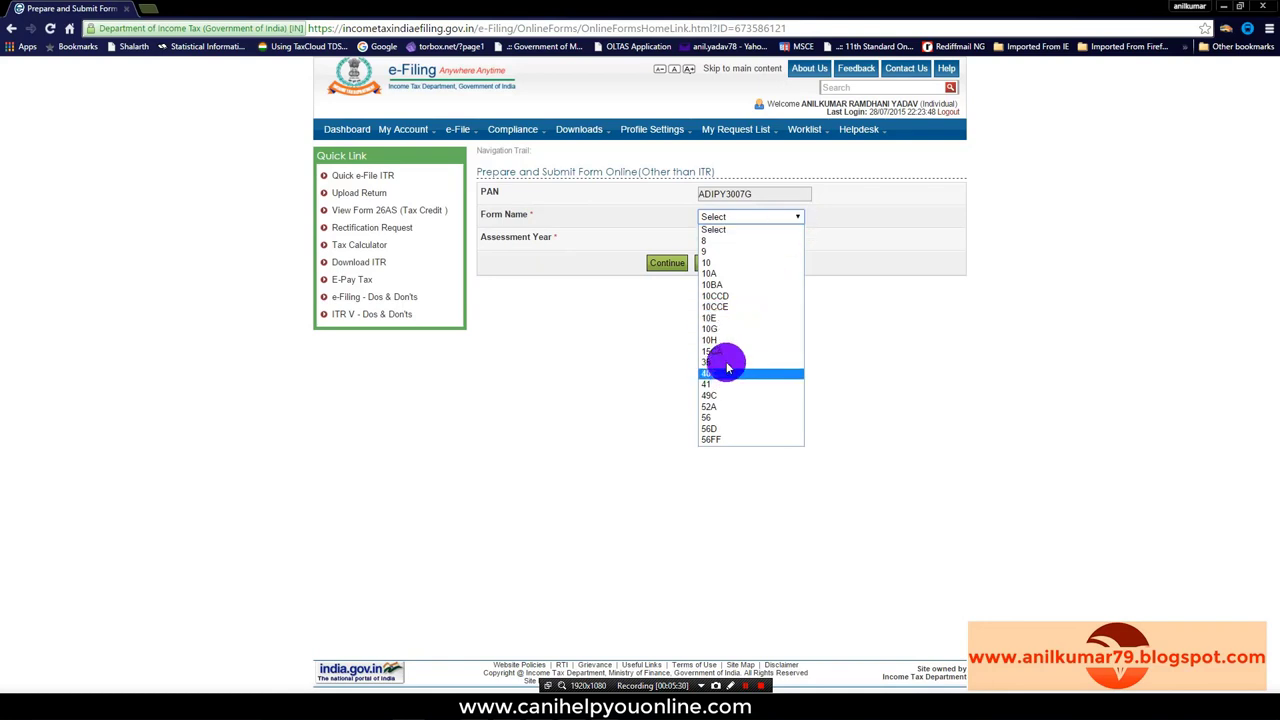
pyautogui.click(710, 317)
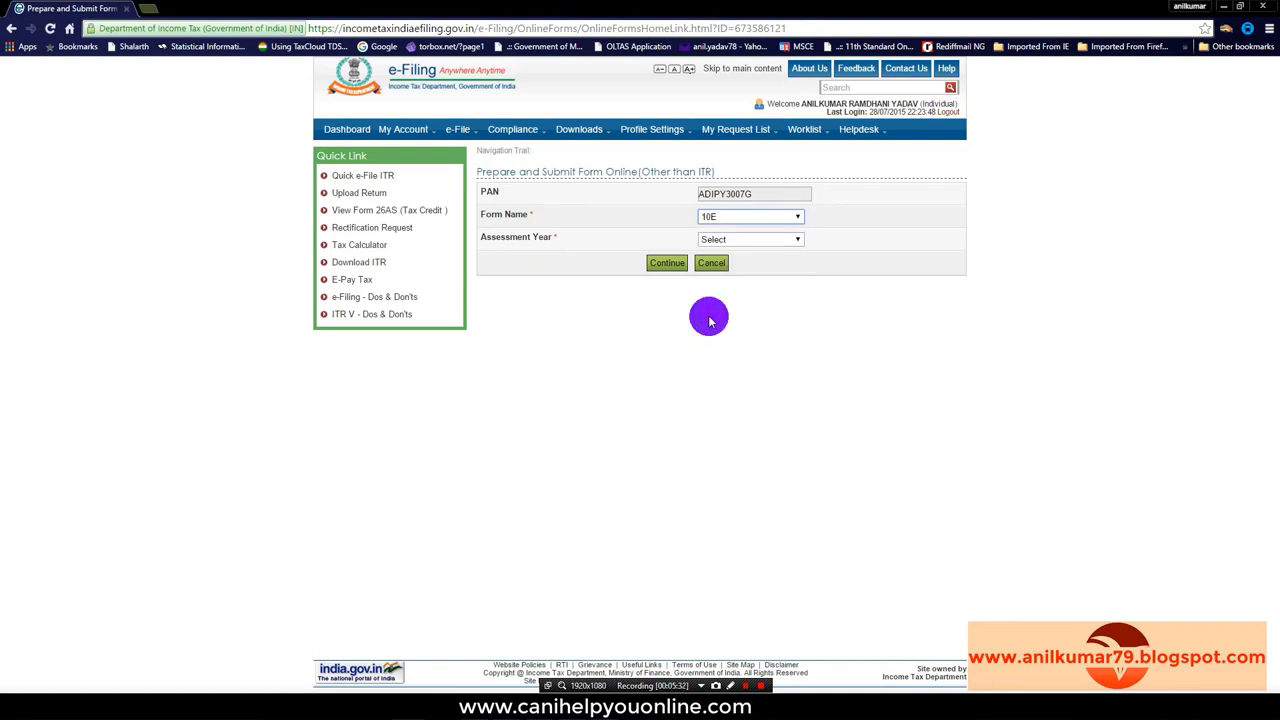
pyautogui.click(793, 240)
pyautogui.click(729, 263)
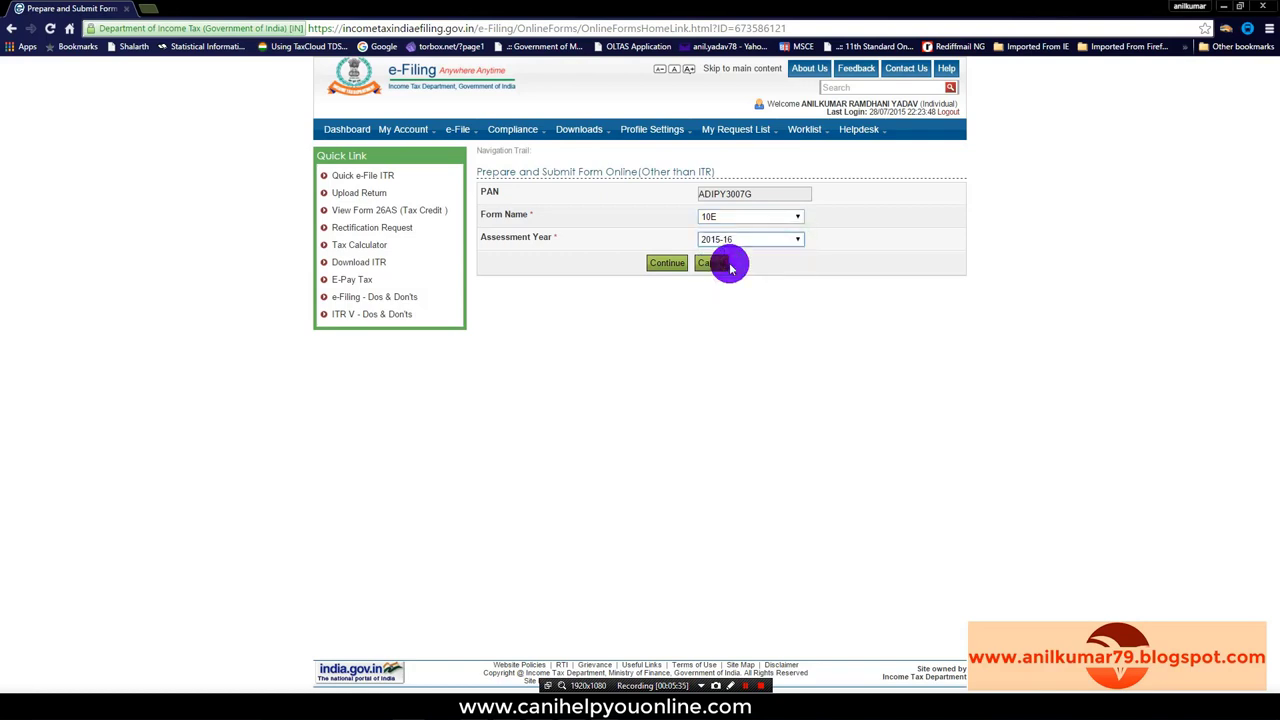
pyautogui.click(667, 264)
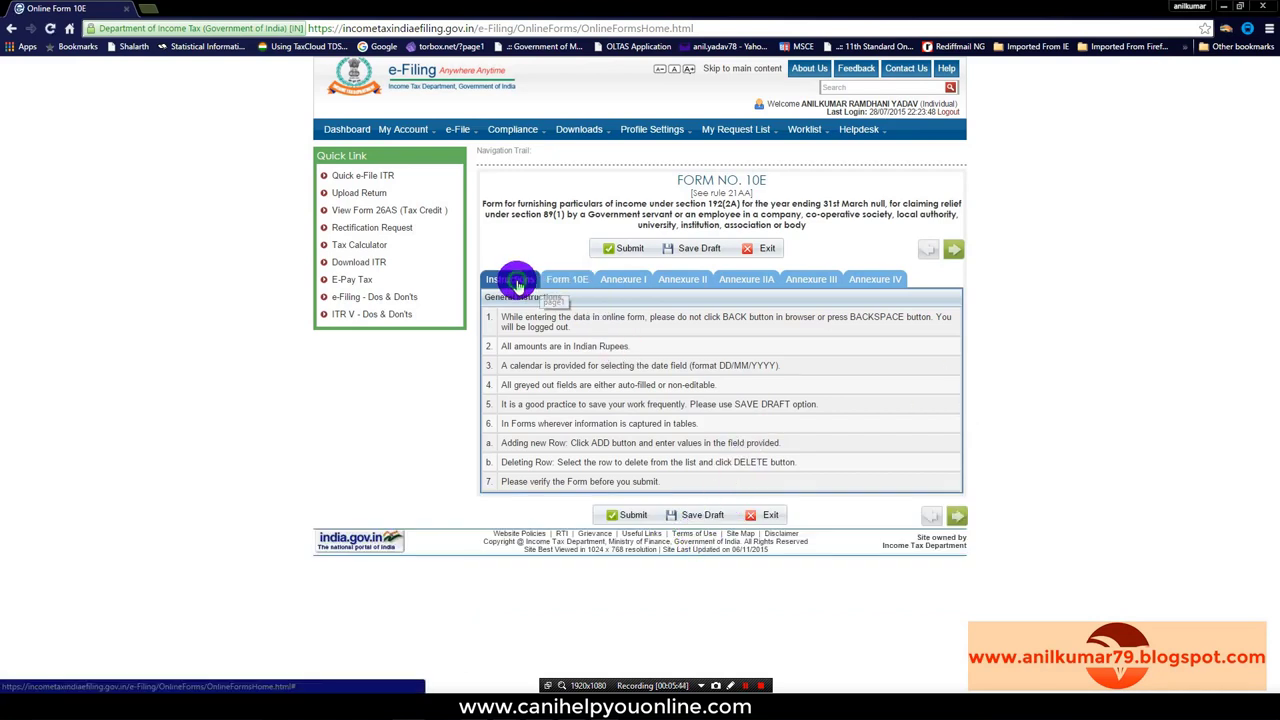
# Step: Open the Form 10E tab and enter the employee's flat or block number
pyautogui.click(568, 282)
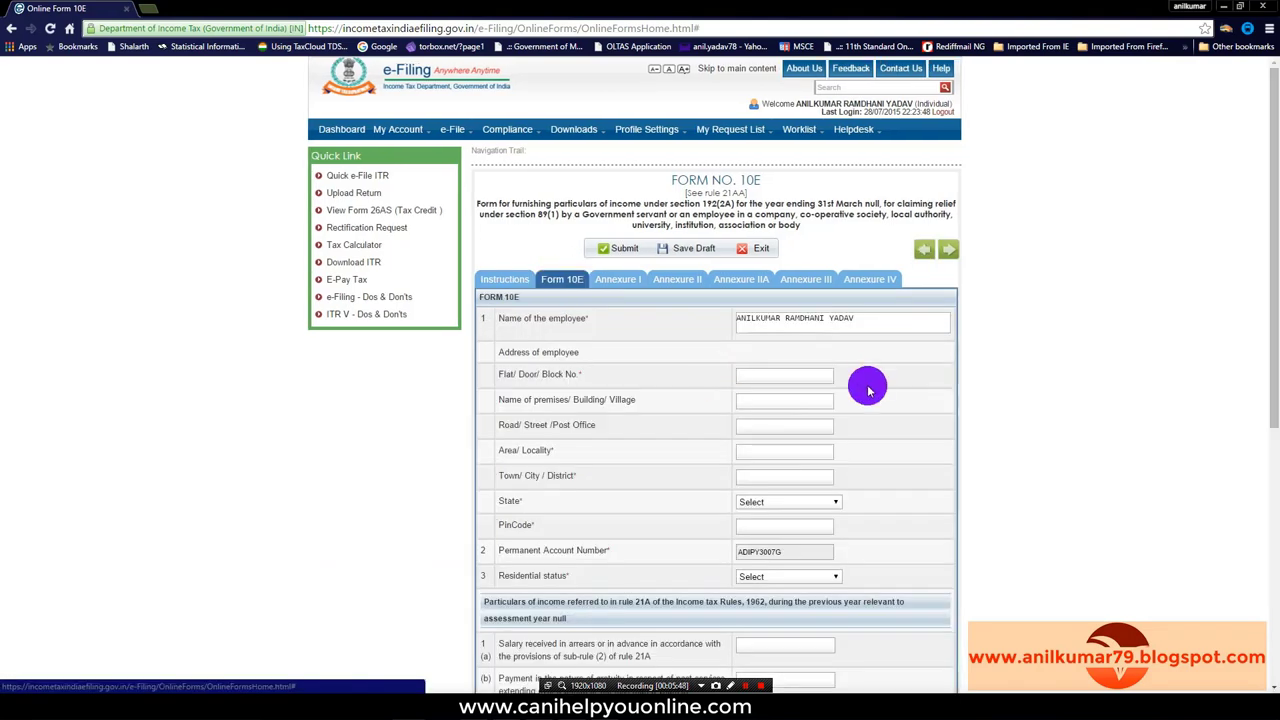
pyautogui.scroll(-1, 868, 383)
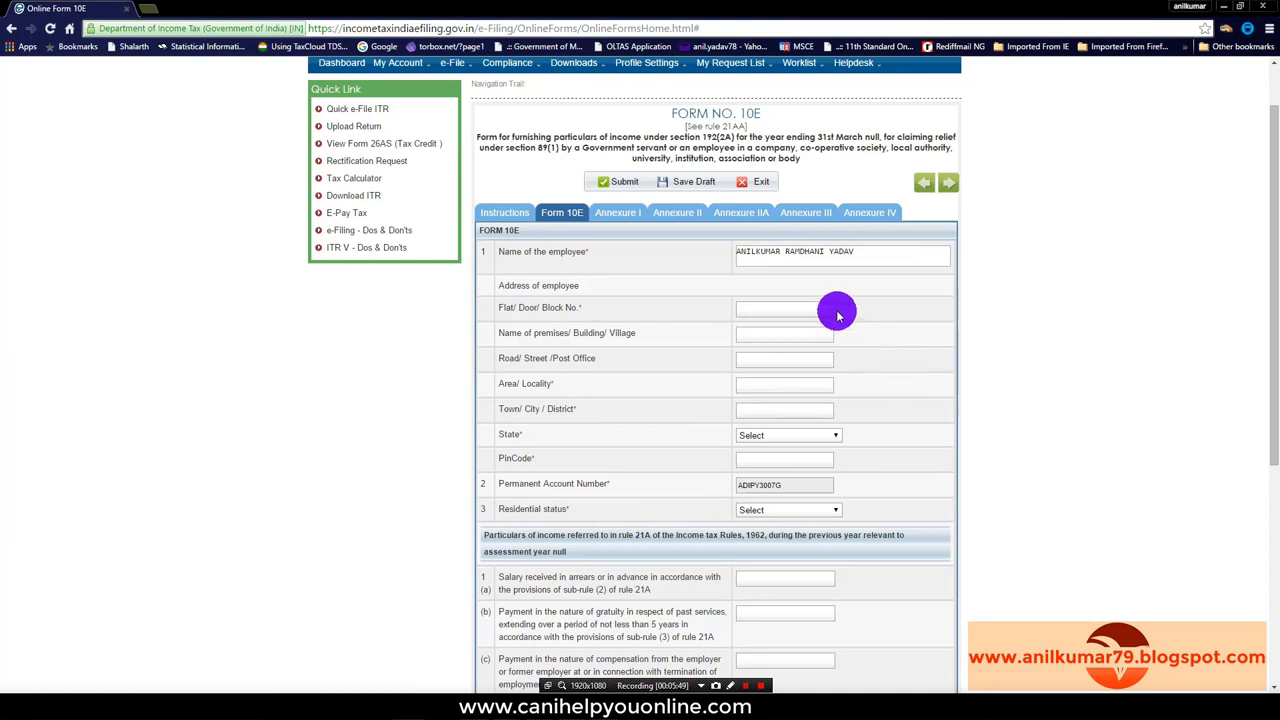
pyautogui.click(763, 310)
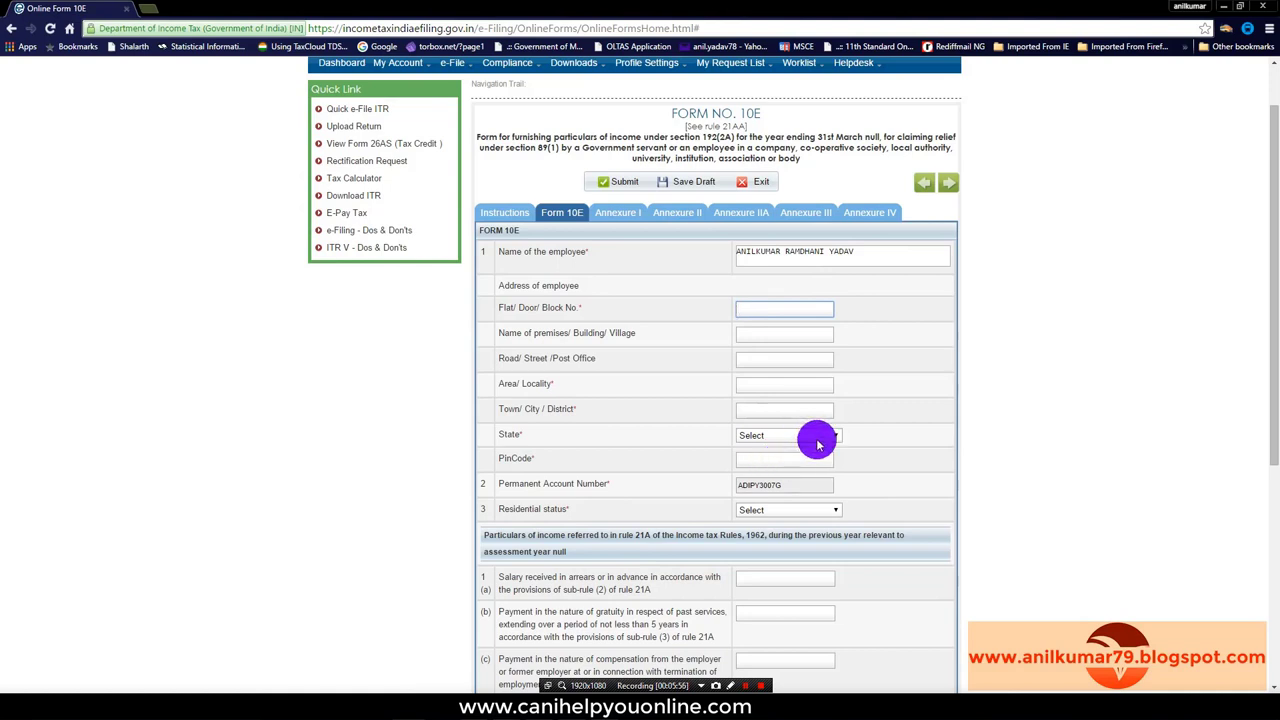
pyautogui.click(759, 337)
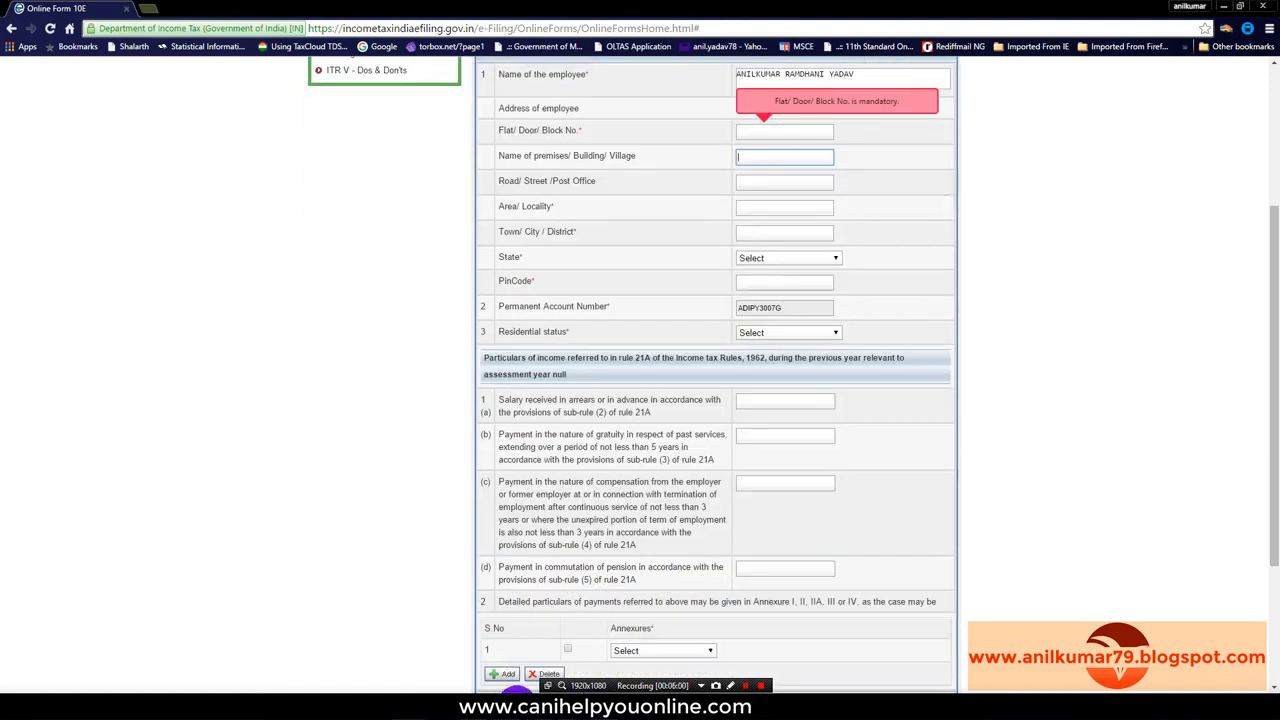
pyautogui.scroll(2, 771, 309)
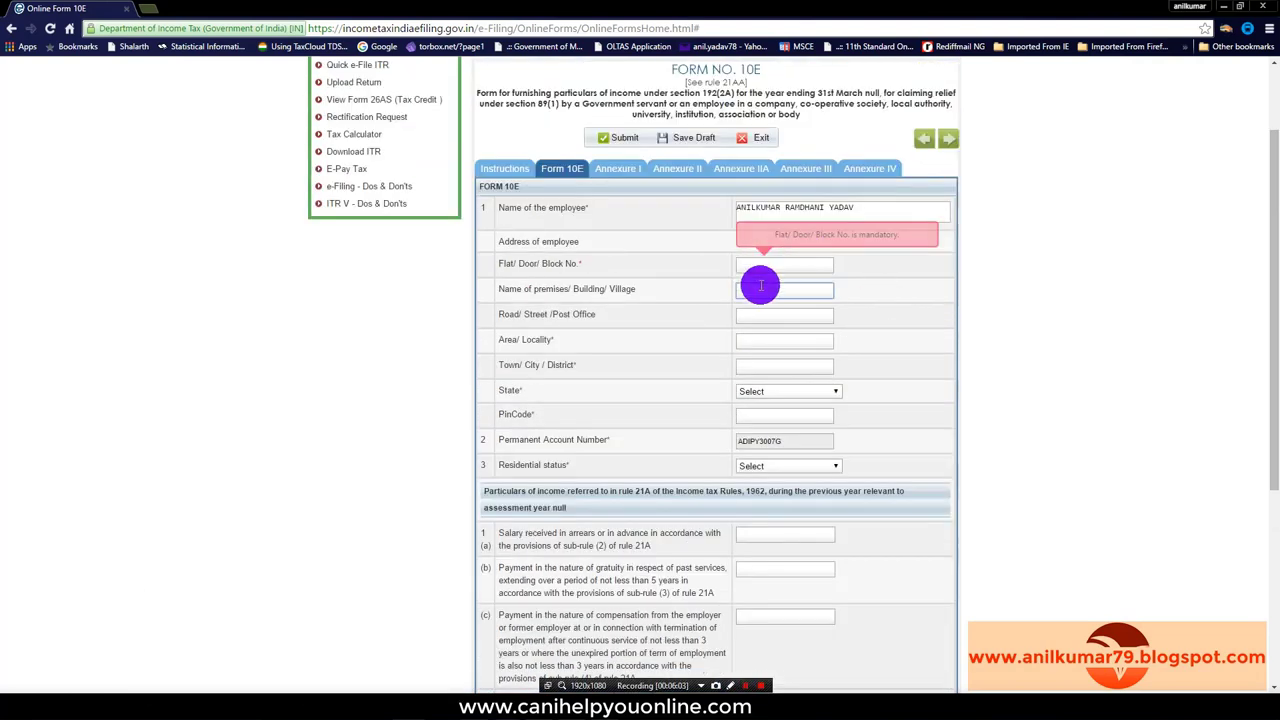
pyautogui.click(761, 266)
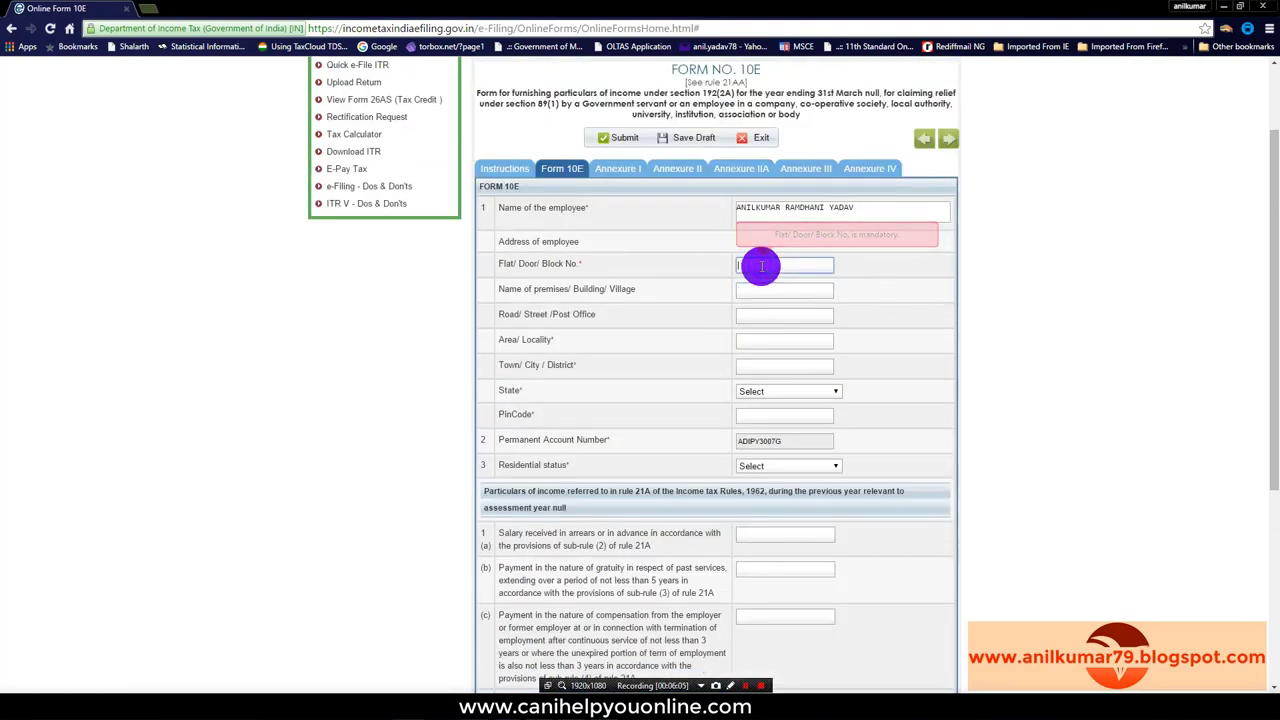
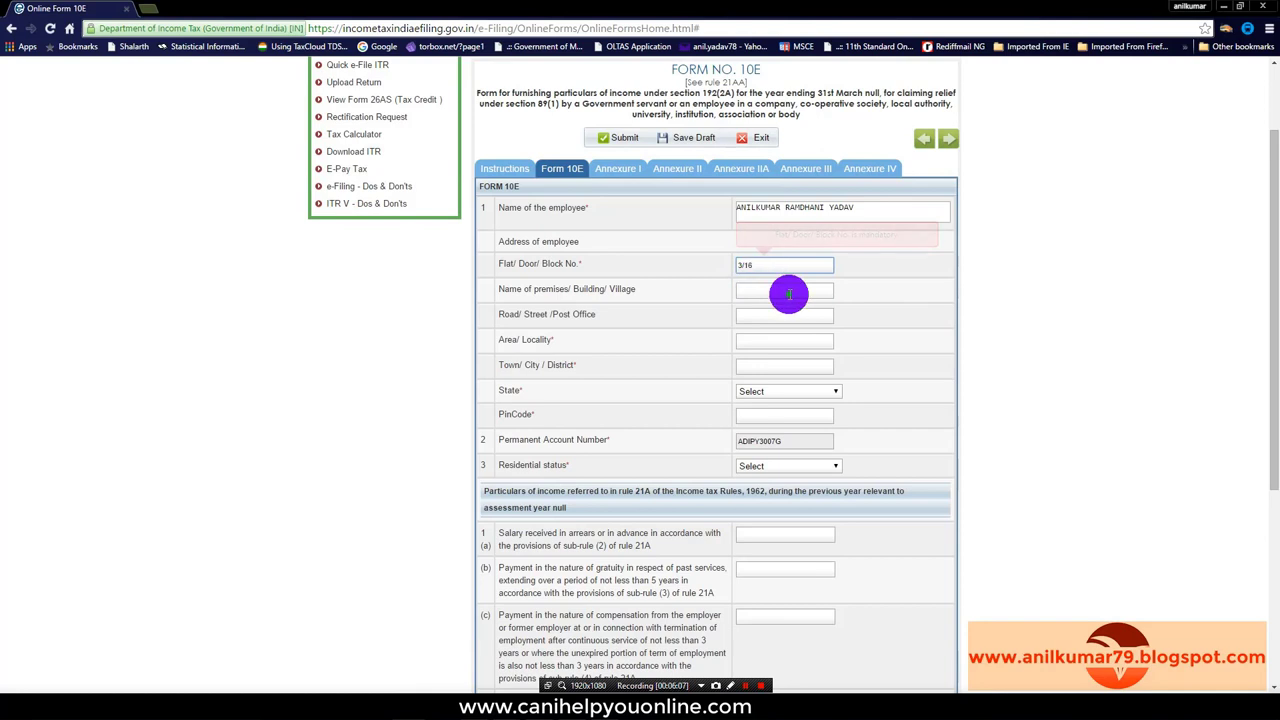
# Step: Type the road name, accept Chrome's saved address suggestion, and go to the locality field
pyautogui.click(789, 291)
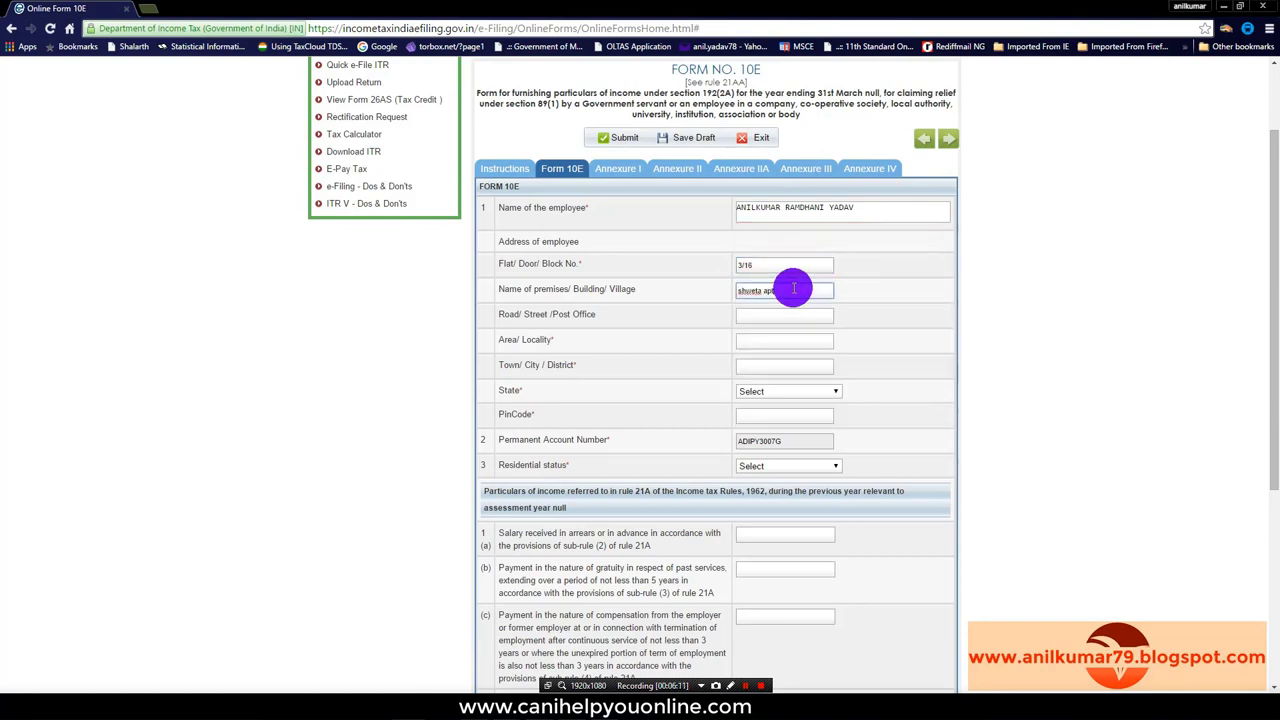
pyautogui.click(785, 316)
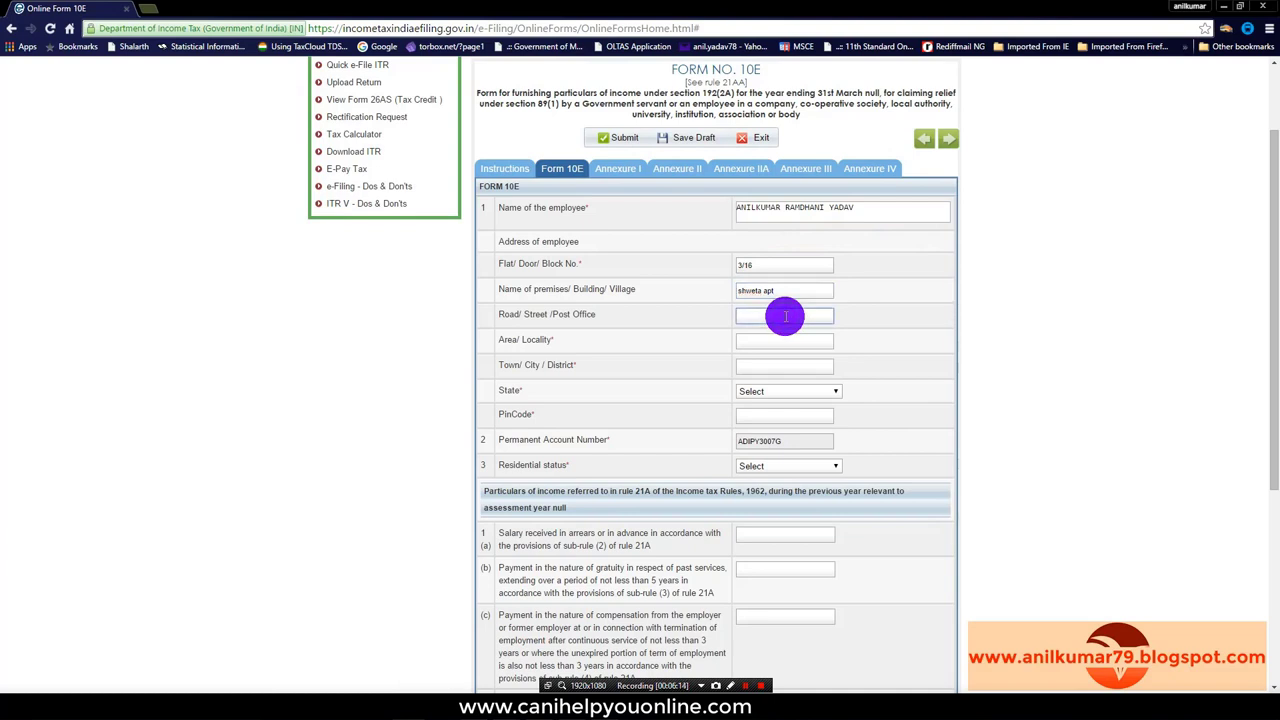
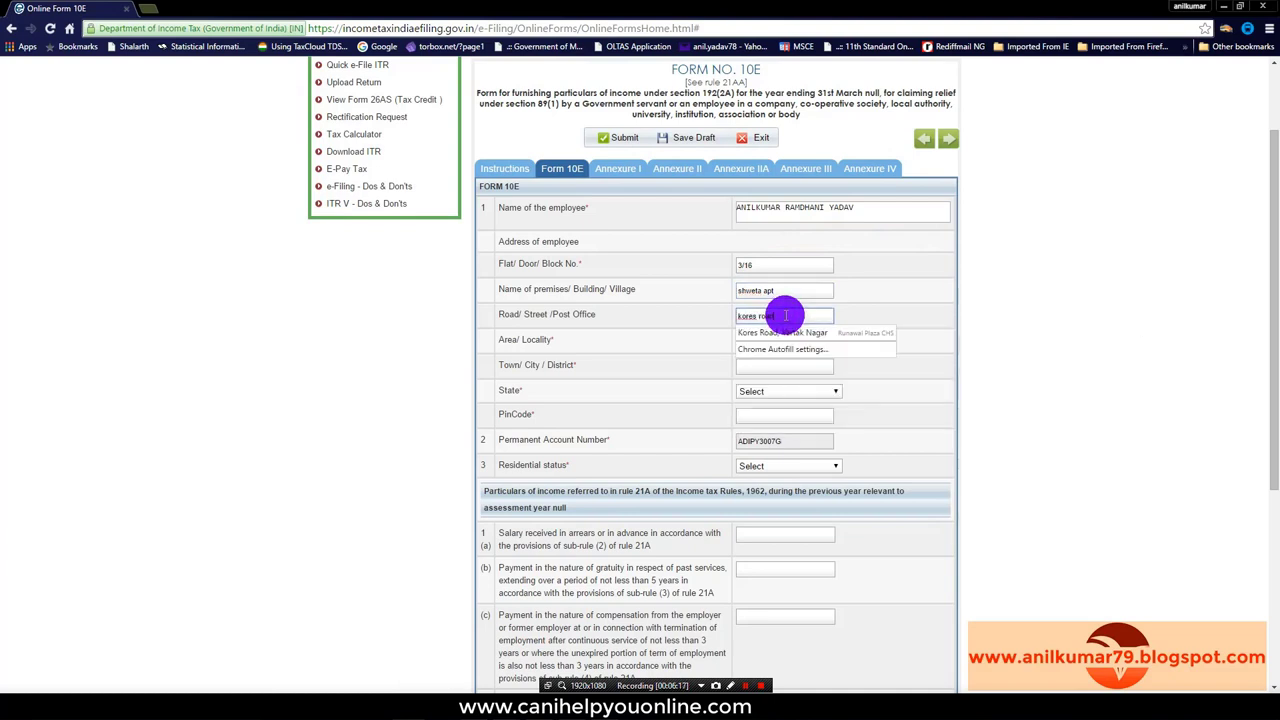
pyautogui.click(785, 332)
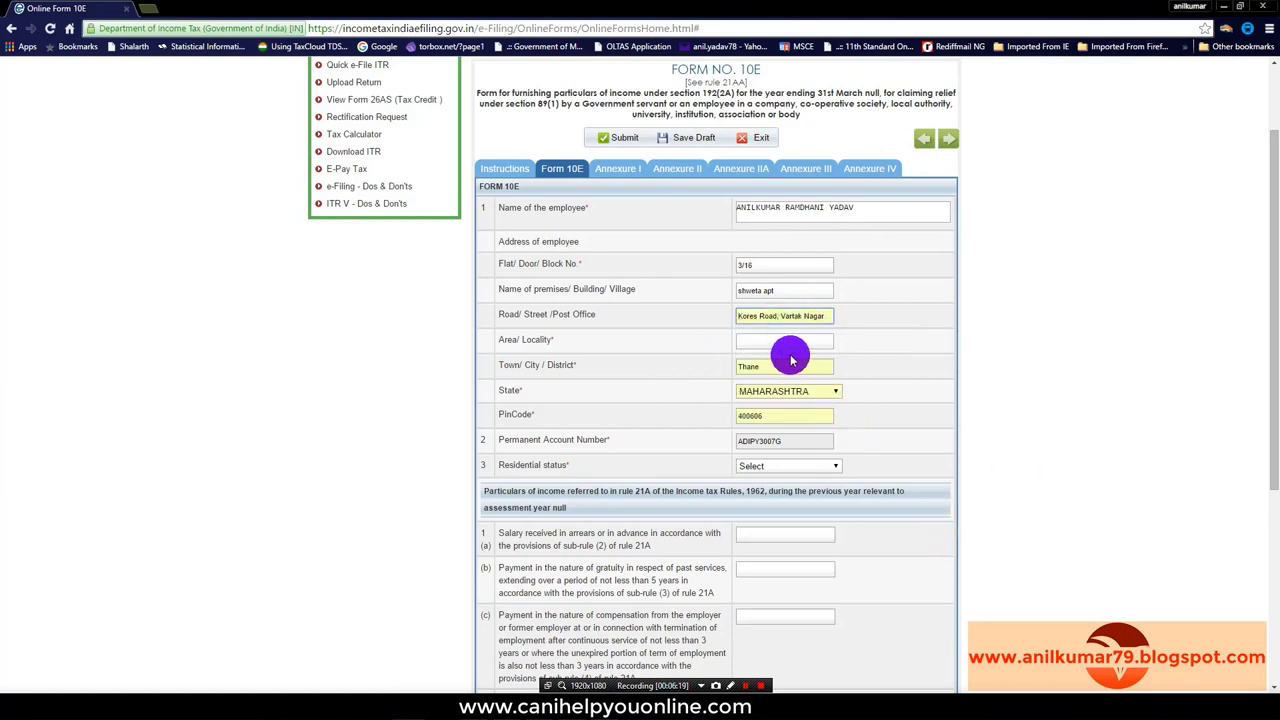
pyautogui.click(764, 339)
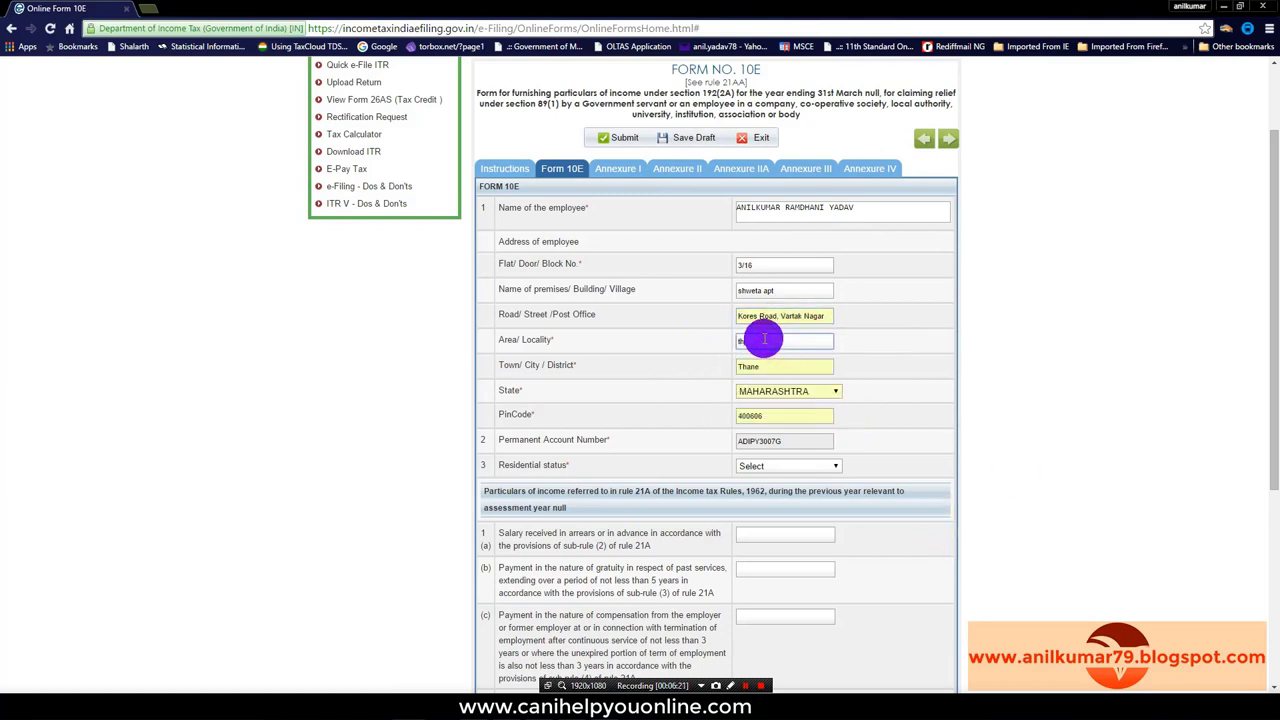
pyautogui.scroll(-2, 925, 430)
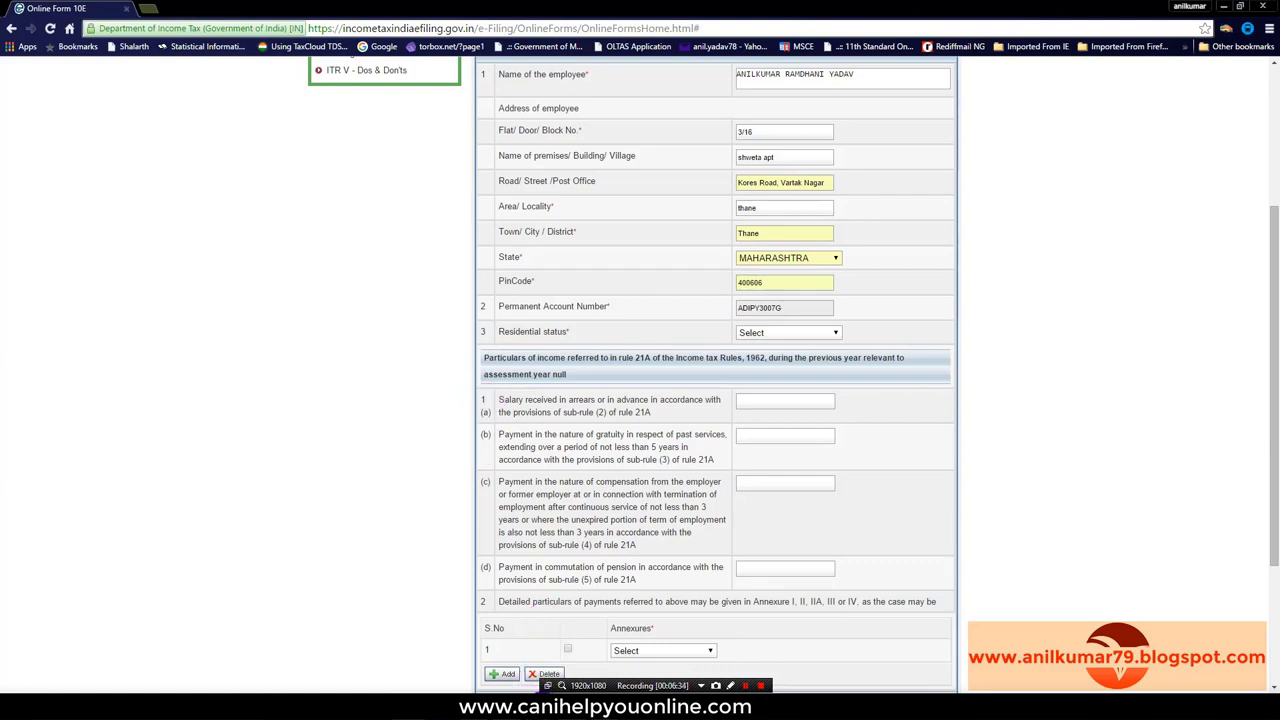
pyautogui.moveTo(543, 705)
pyautogui.click(543, 666)
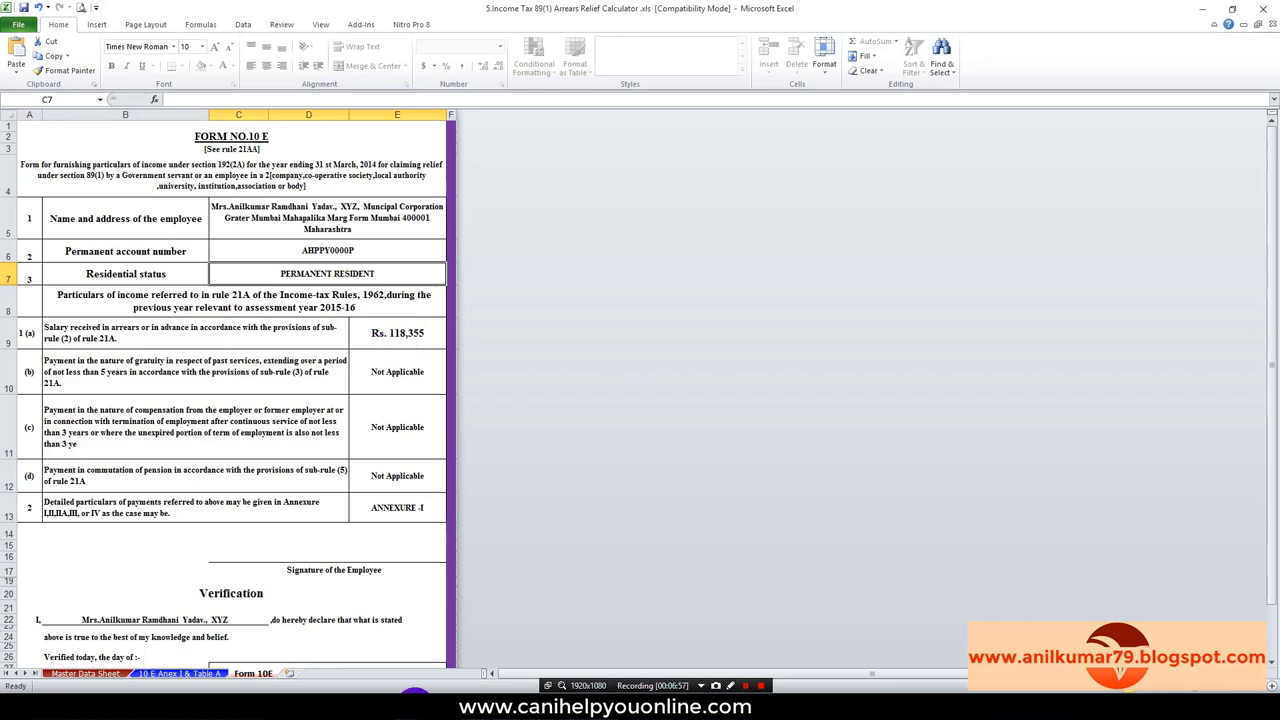
pyautogui.moveTo(410, 705)
pyautogui.click(409, 648)
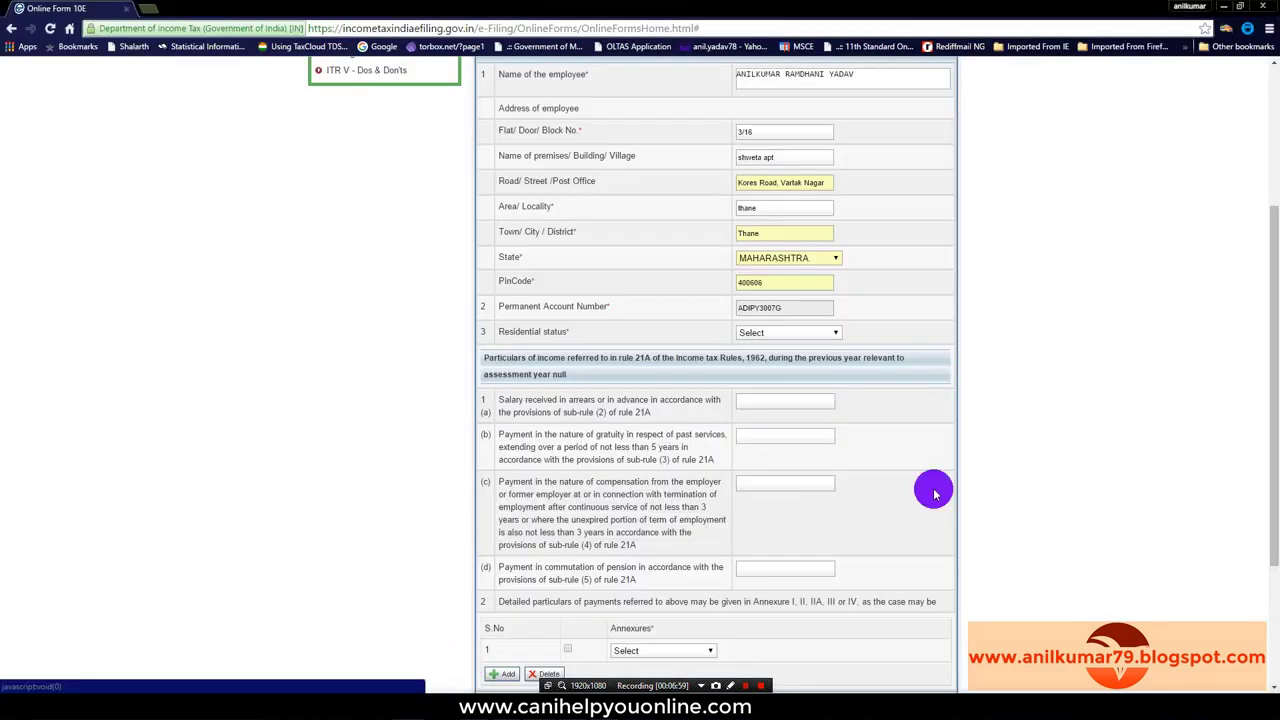
# Step: Enter 118355 as the salary received in arrears in Form 10E
pyautogui.click(763, 401)
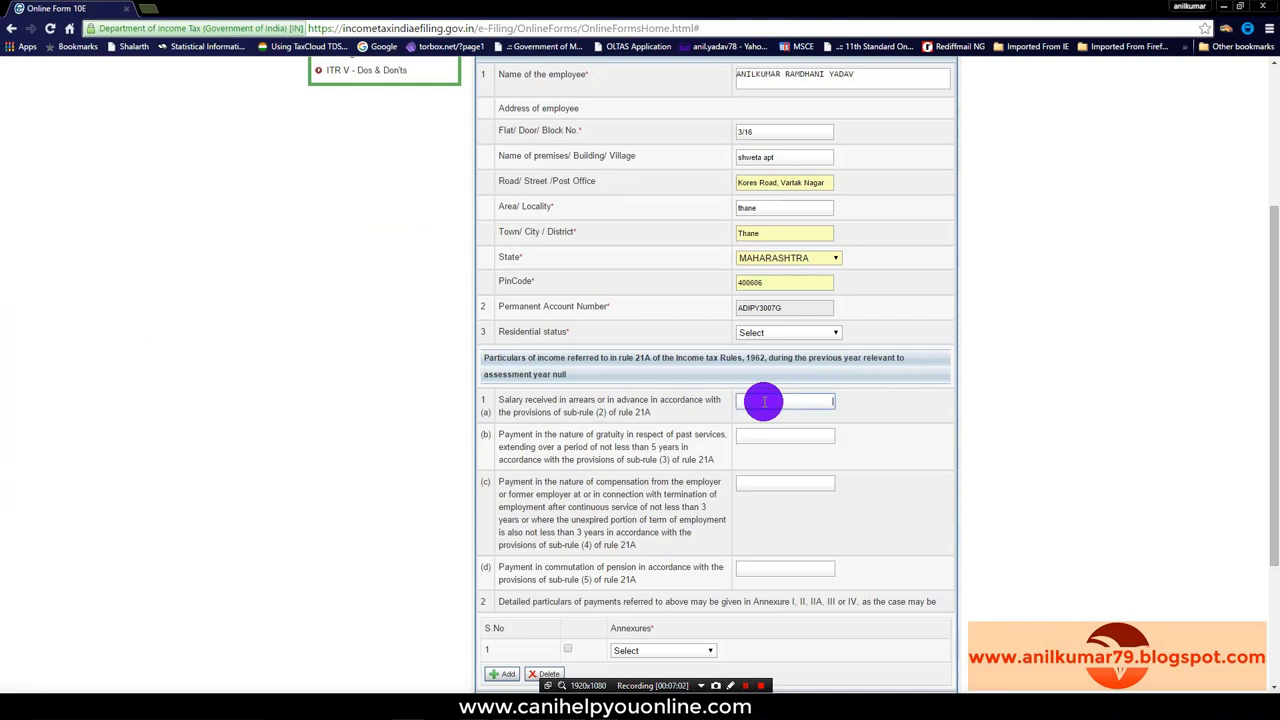
pyautogui.write('118355')
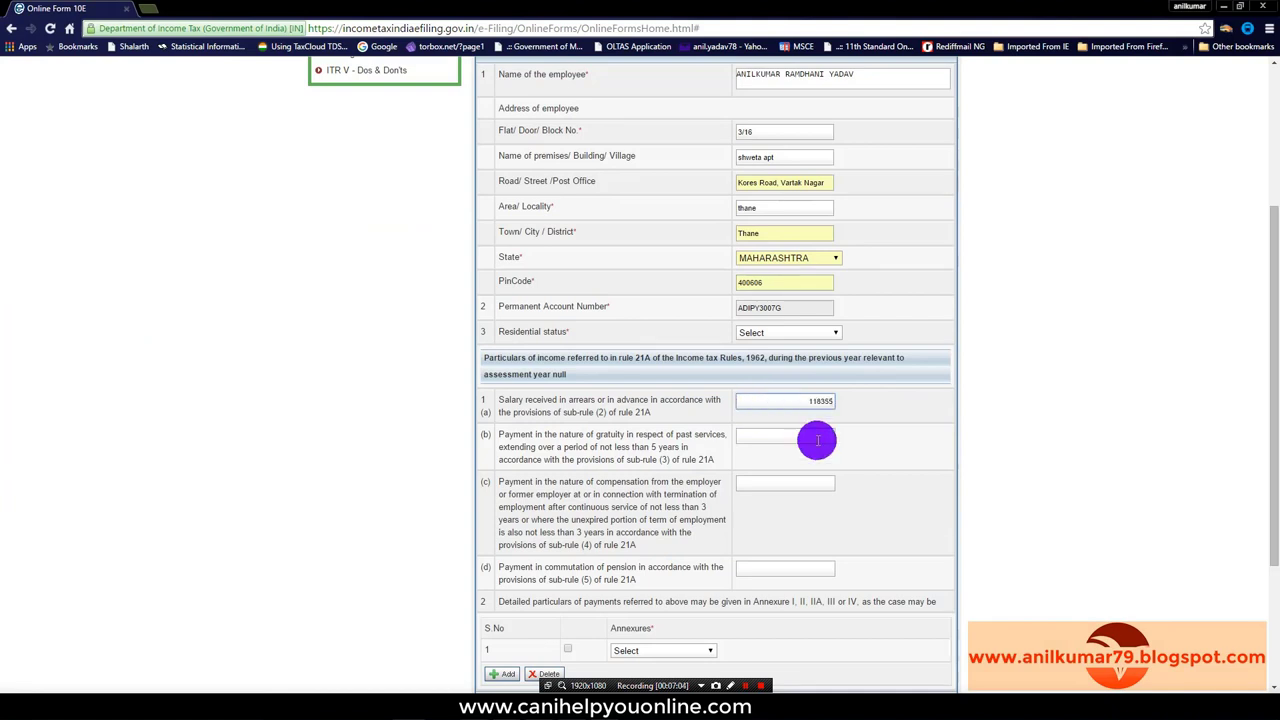
pyautogui.click(910, 470)
pyautogui.scroll(-2, 914, 462)
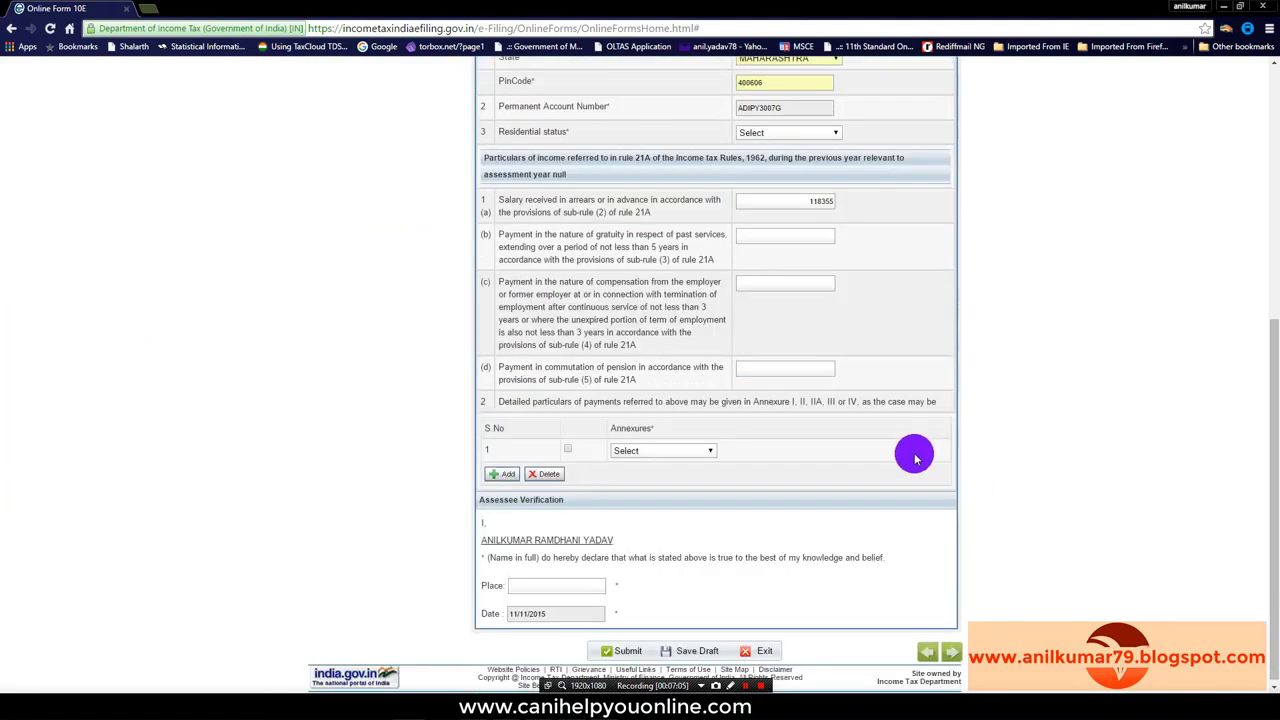
# Step: Set gratuity, termination compensation and pension commutation to 0, then bring up the Excel calculator
pyautogui.click(825, 238)
pyautogui.write('0')
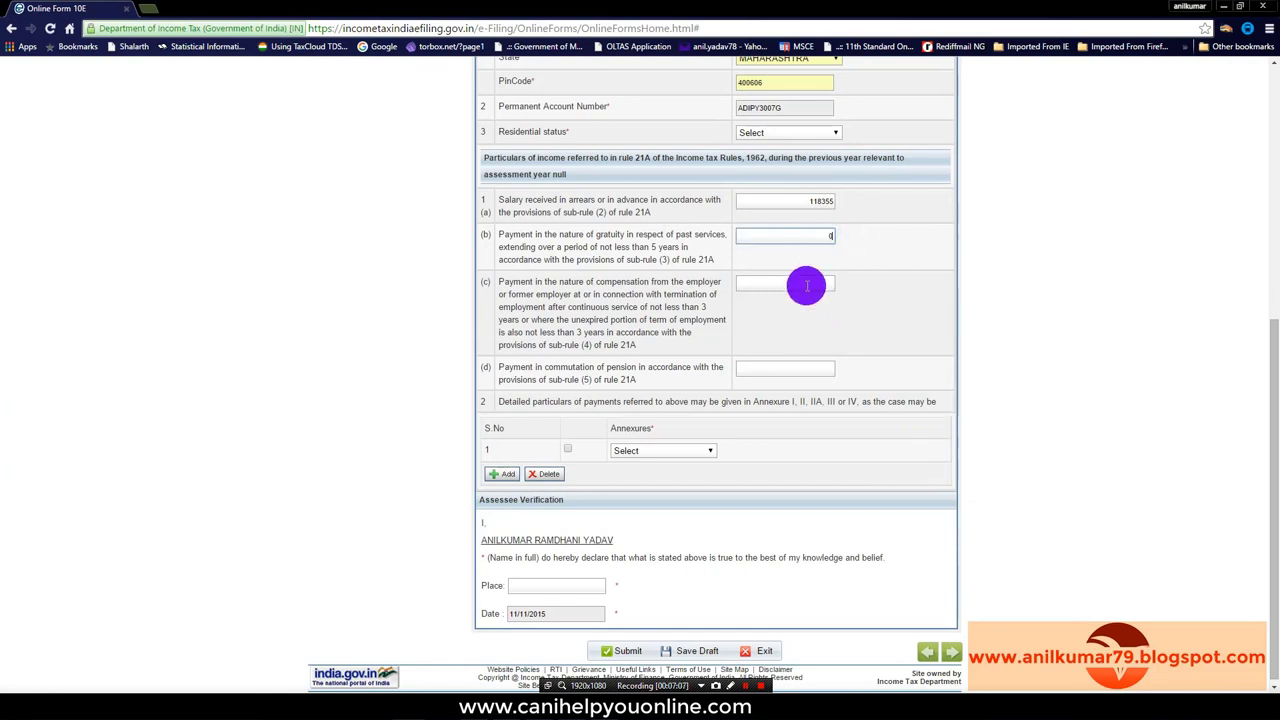
pyautogui.click(806, 285)
pyautogui.write('0')
pyautogui.click(828, 368)
pyautogui.write('0')
pyautogui.click(891, 350)
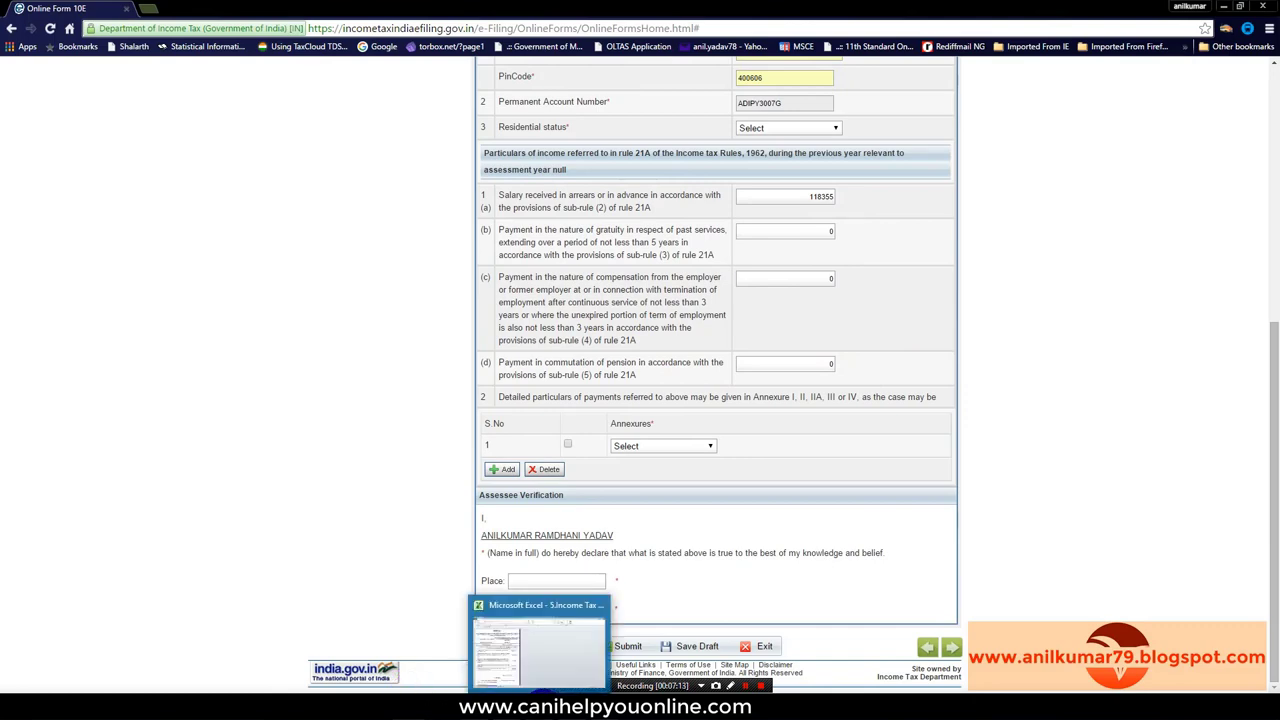
pyautogui.click(557, 644)
# Step: Check the Excel Annexure-I sheet's Section 89(1) relief of Rs. 12,190, then return to the online form
pyautogui.scroll(-6, 310, 490)
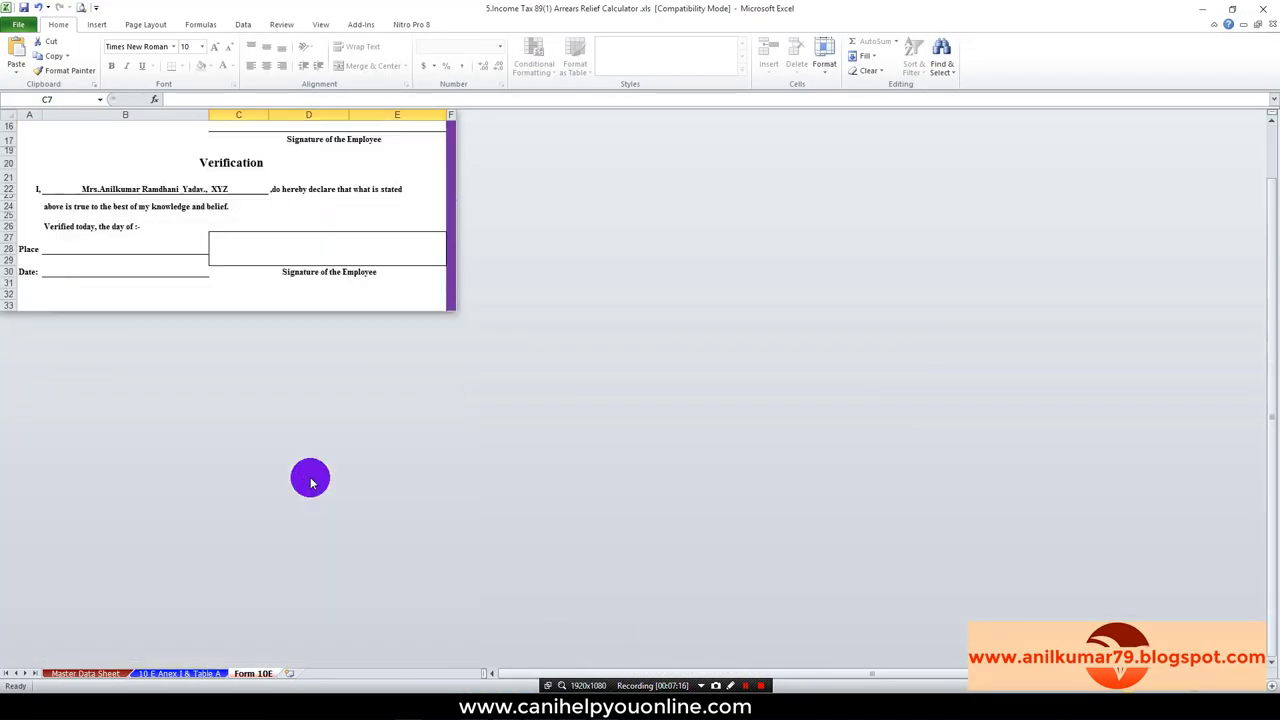
pyautogui.click(205, 673)
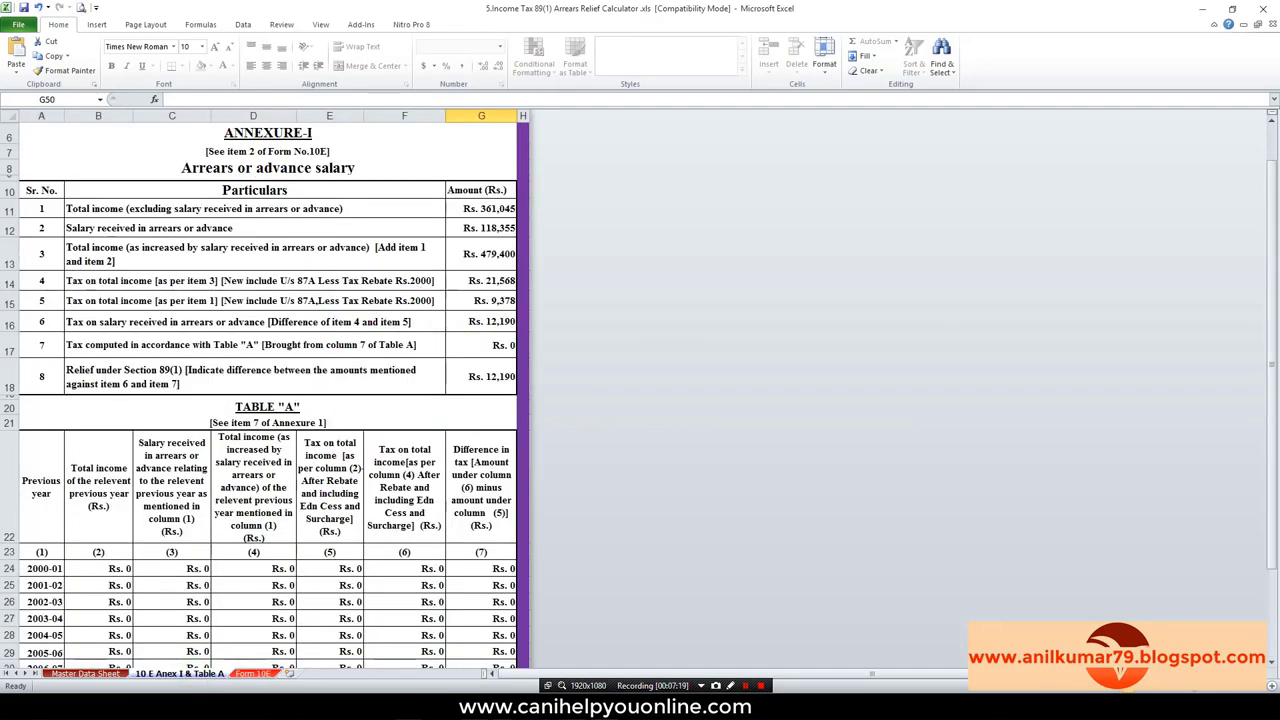
pyautogui.click(410, 697)
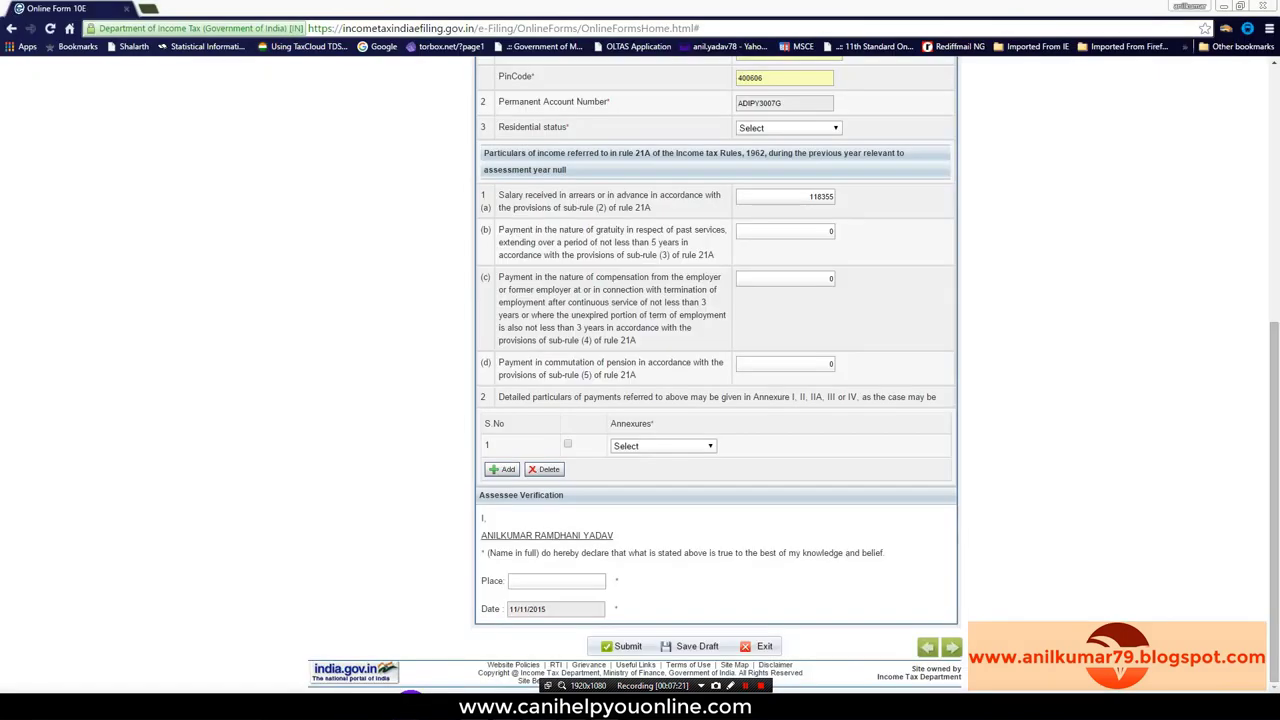
# Step: Attach Annexure-I in row 1, enter THANE as the place, save the draft and open Annexure I
pyautogui.click(567, 444)
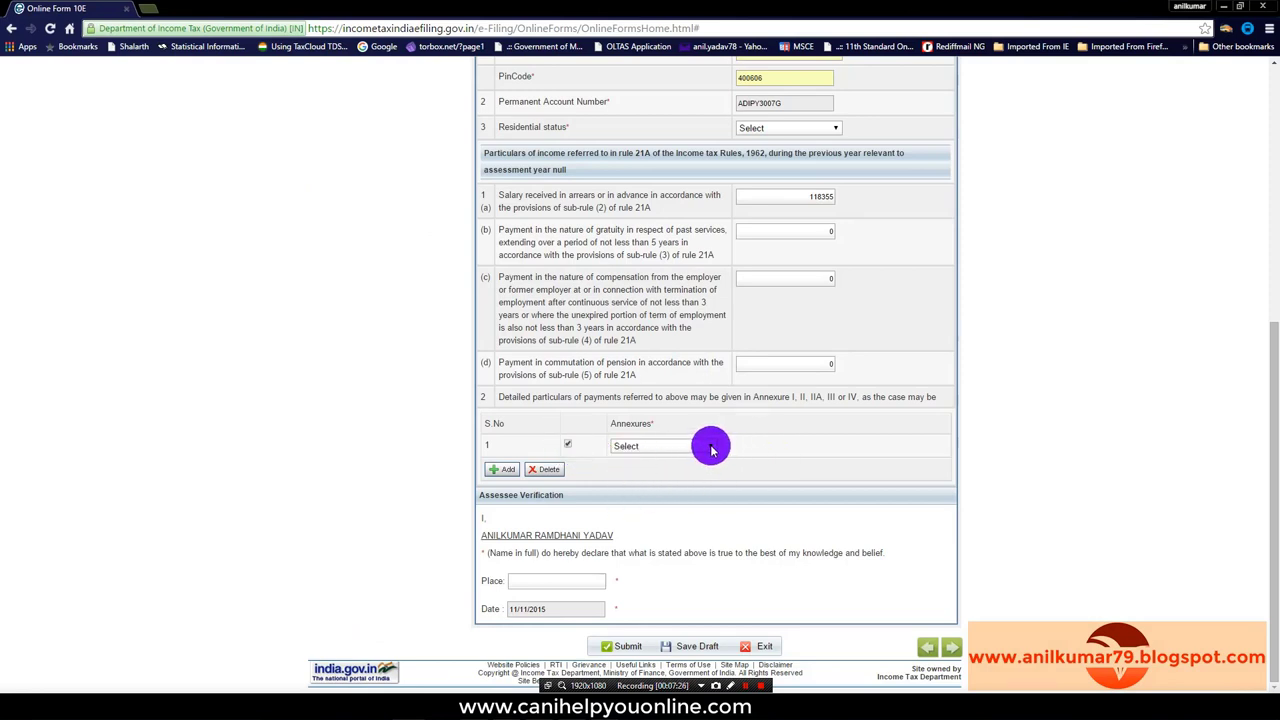
pyautogui.click(711, 449)
pyautogui.click(651, 466)
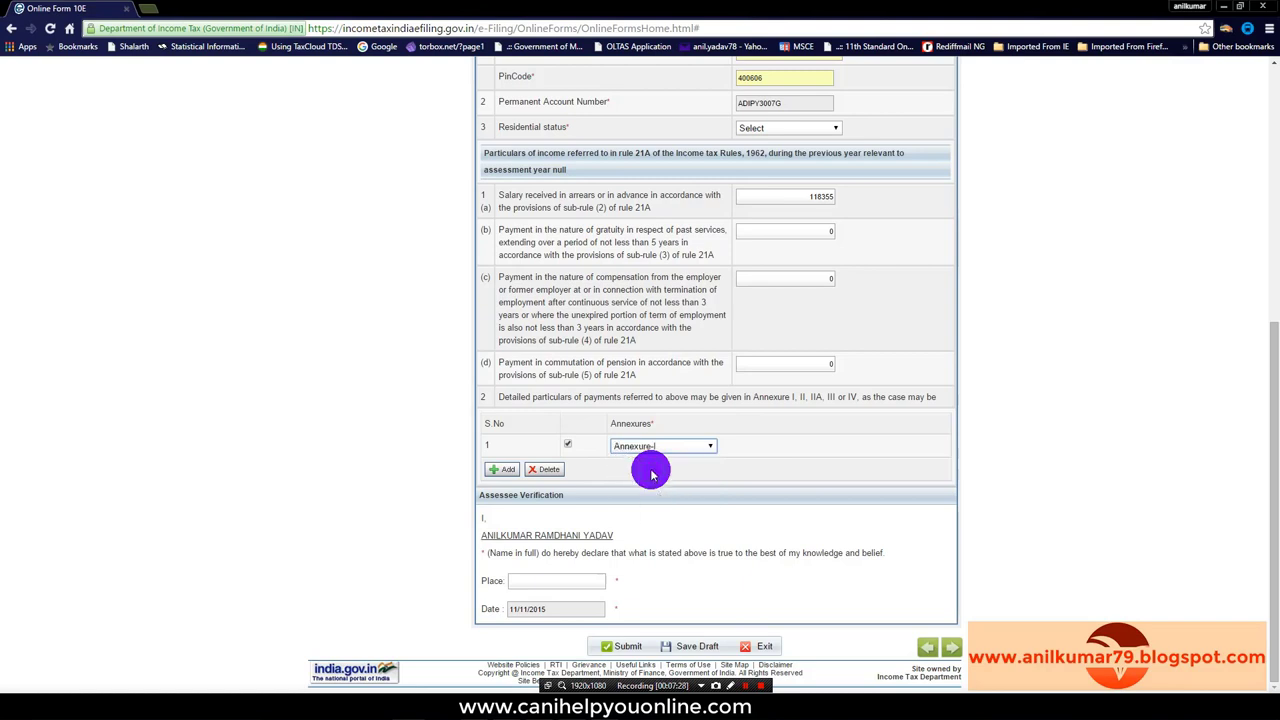
pyautogui.click(551, 581)
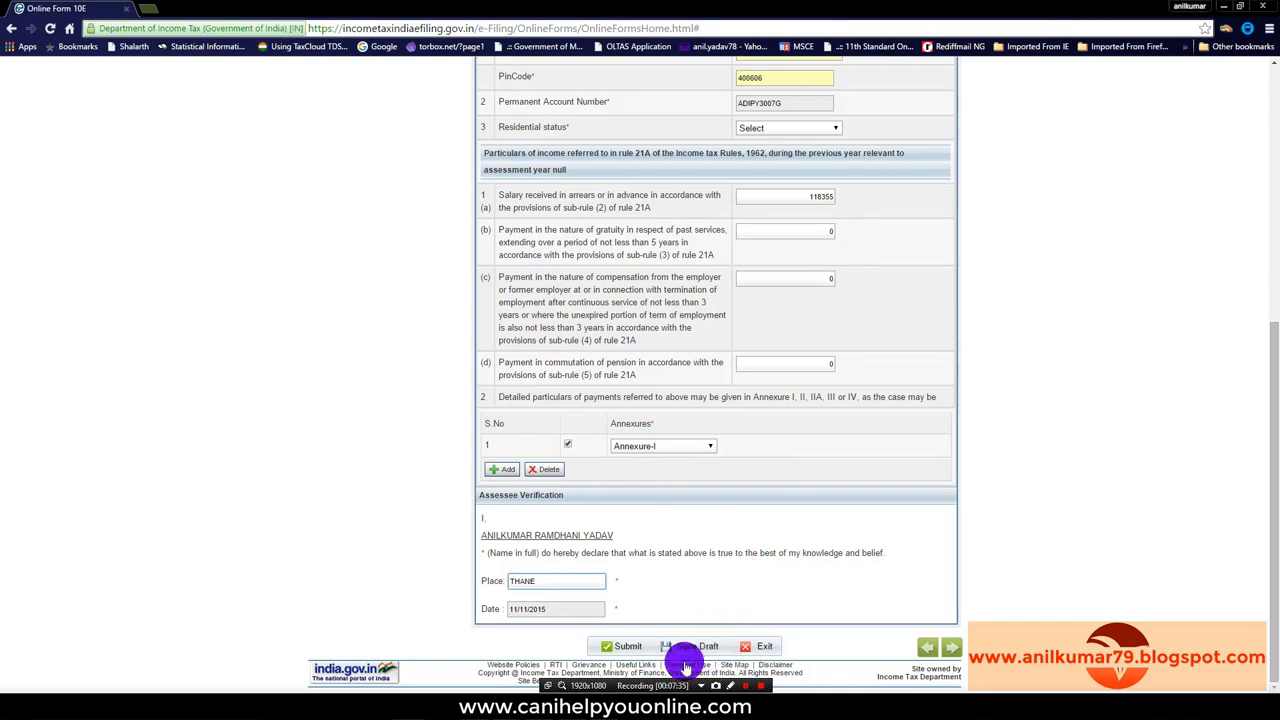
pyautogui.click(695, 648)
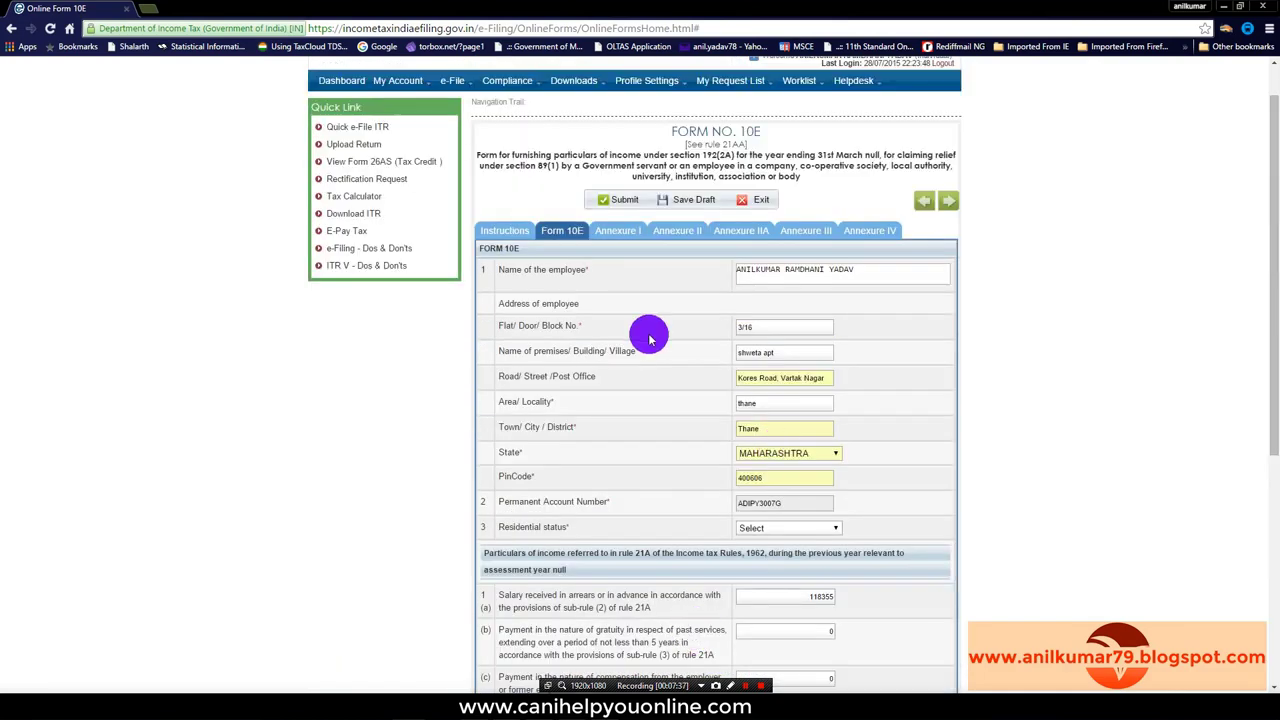
pyautogui.click(627, 235)
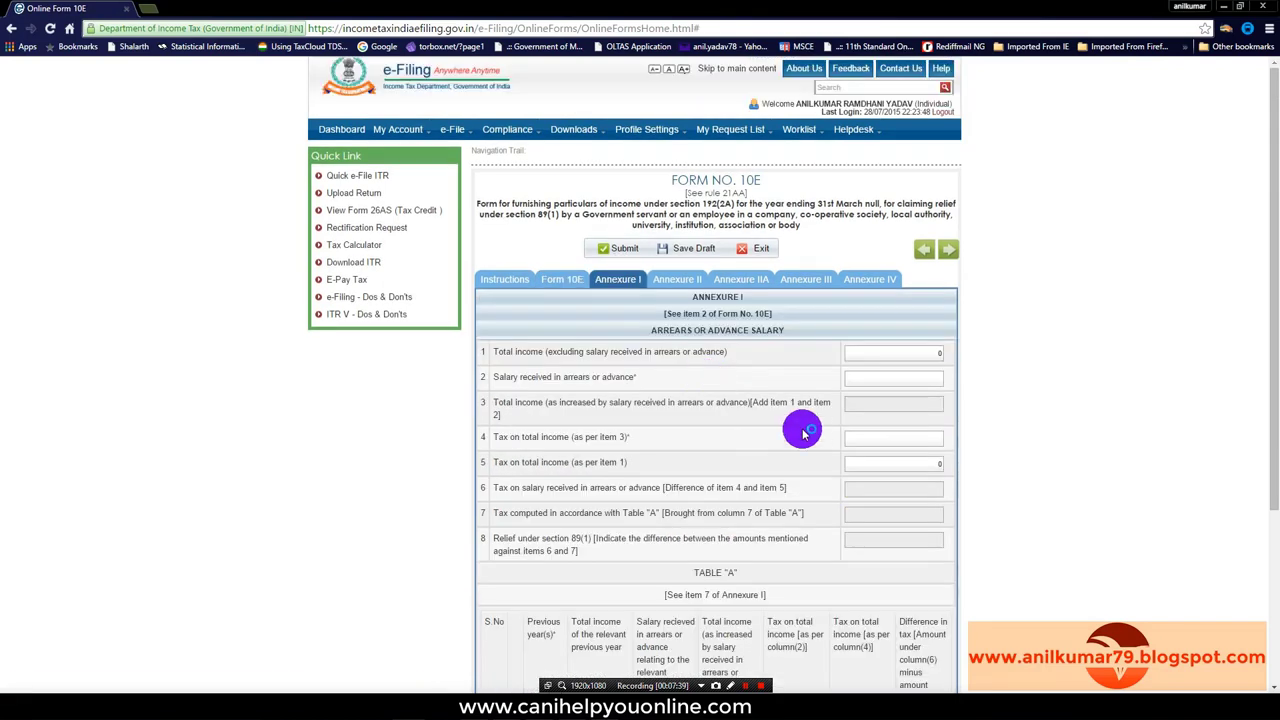
# Step: Scroll the empty Annexure I table, then switch to Excel showing total income Rs. 361,045
pyautogui.scroll(-2, 892, 382)
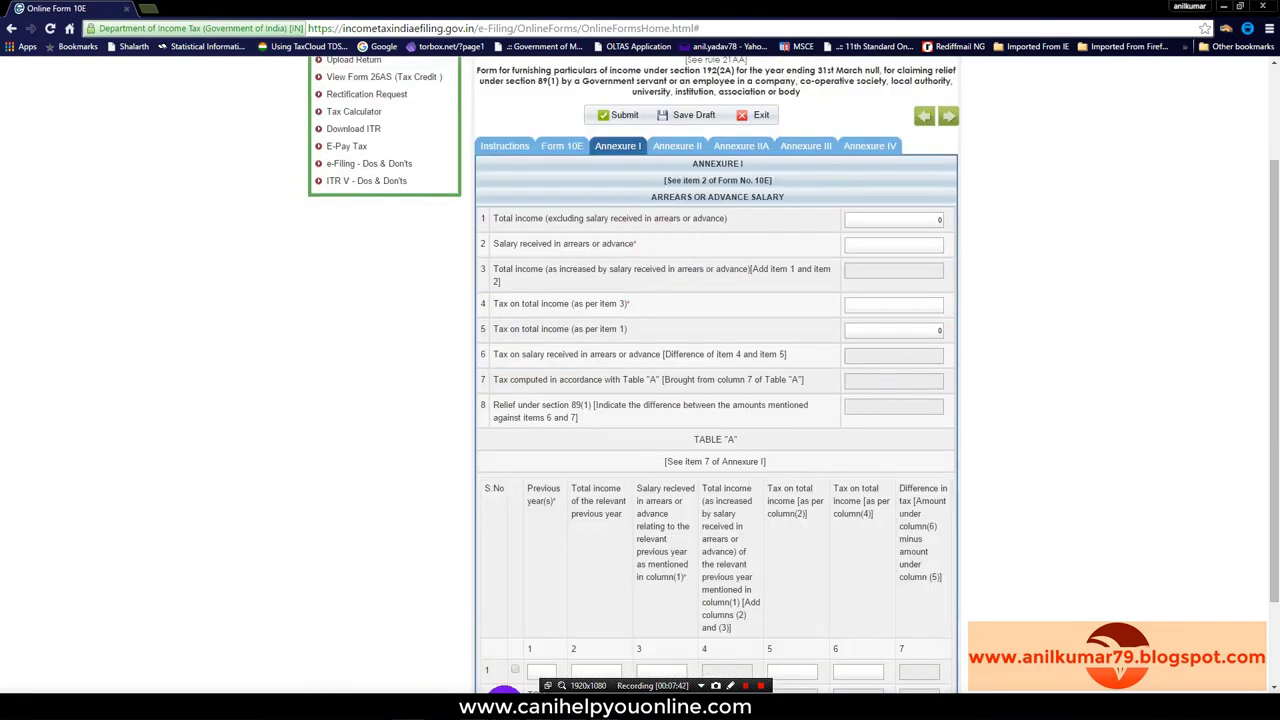
pyautogui.click(540, 700)
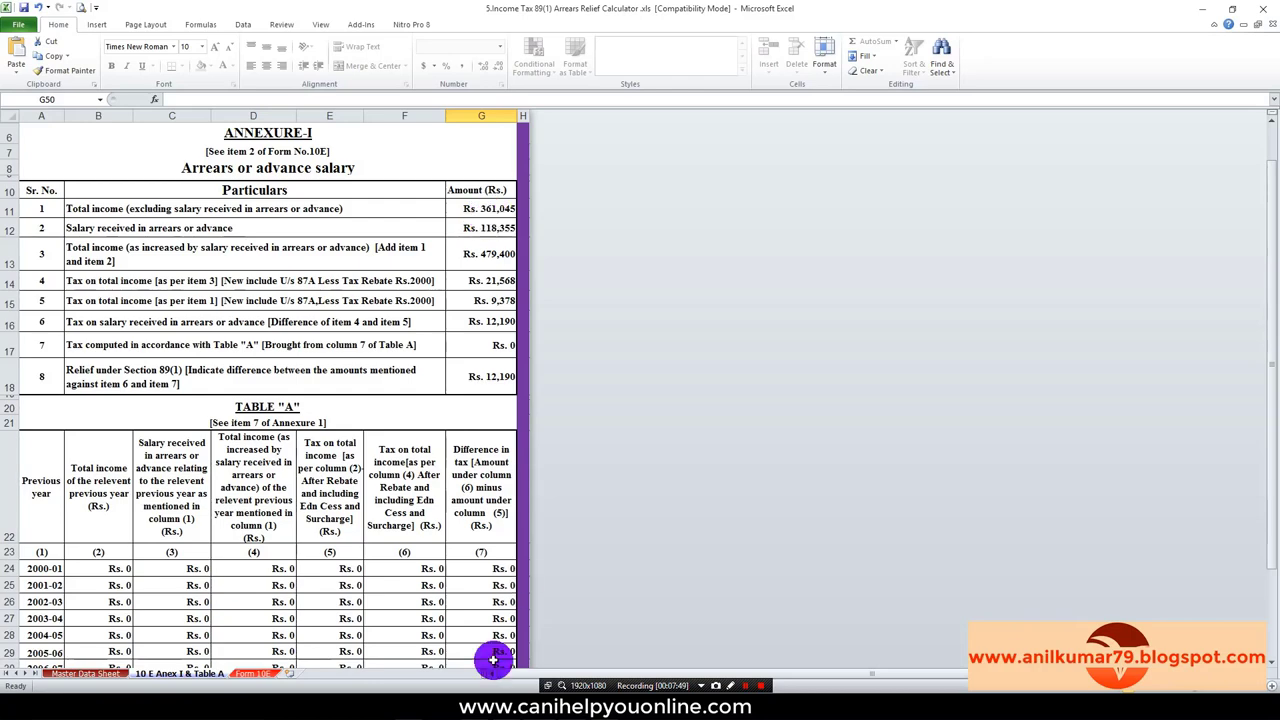
# Step: Back in the portal, enter 361045 as Annexure I item 1 total income
pyautogui.click(425, 705)
pyautogui.click(923, 219)
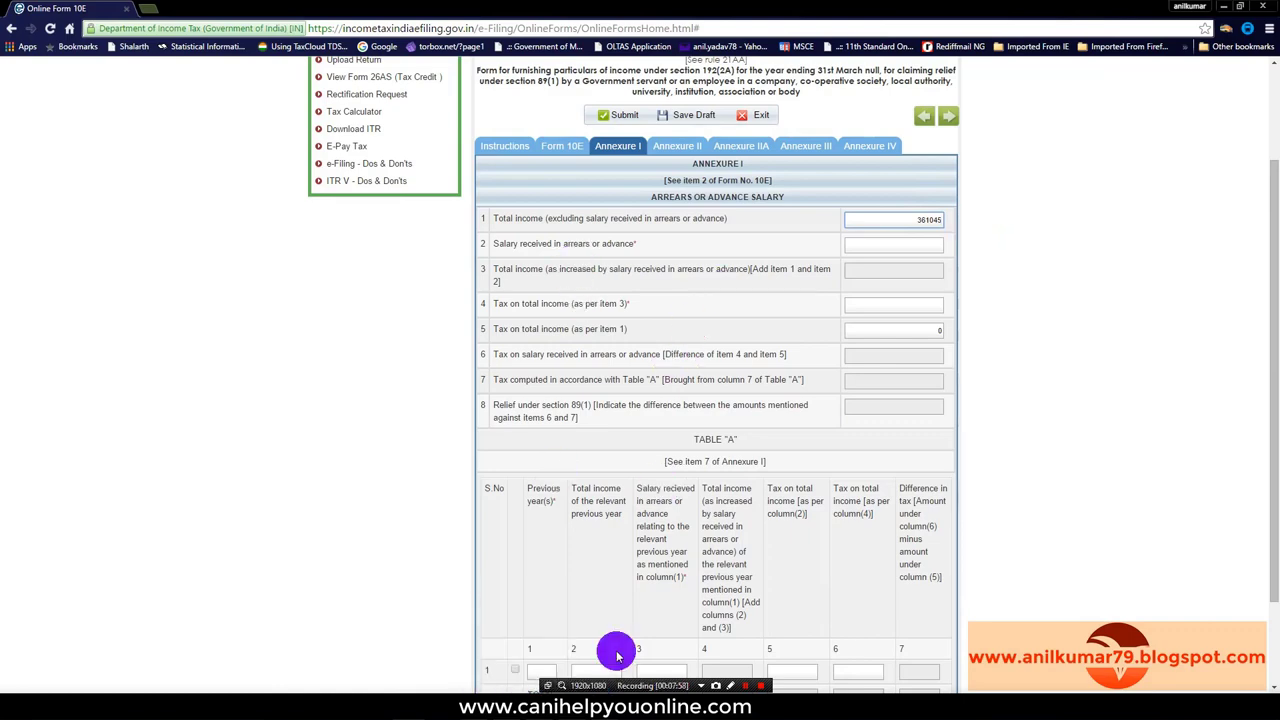
# Step: Copy the 118355 arrears figure from Excel into Annexure I item 2
pyautogui.click(534, 690)
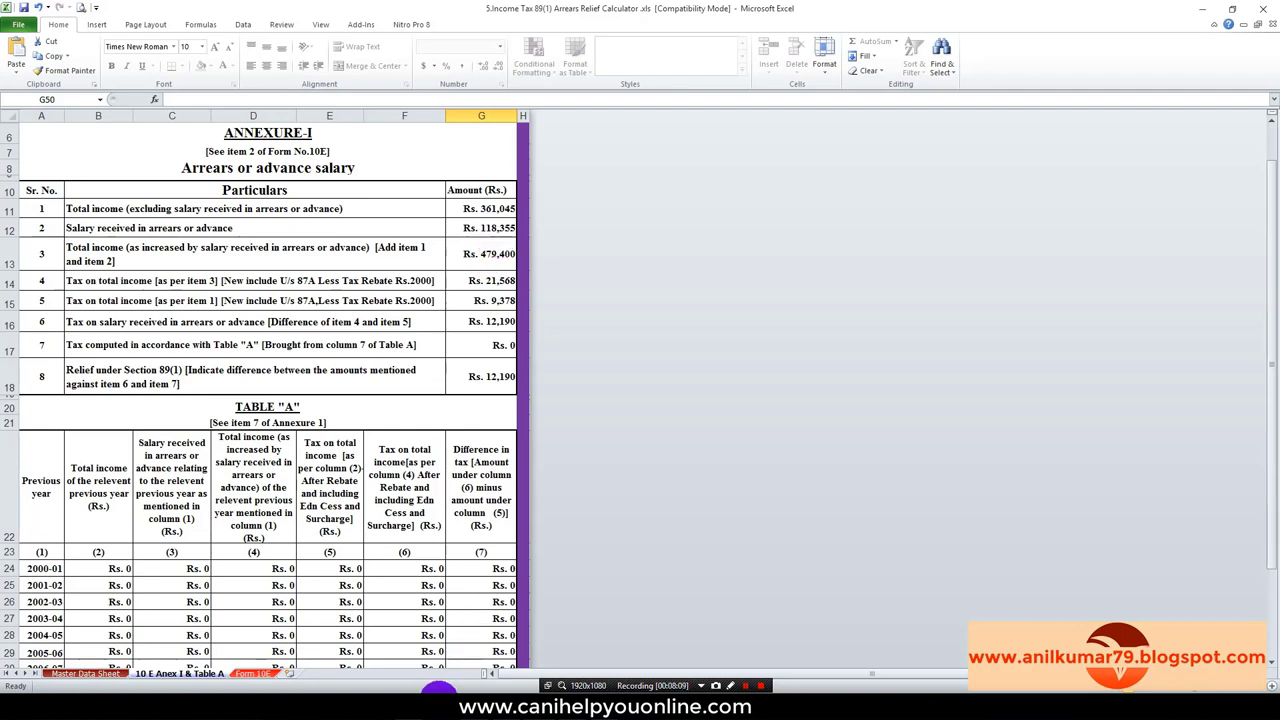
pyautogui.hotkey('alt', 'Tab')
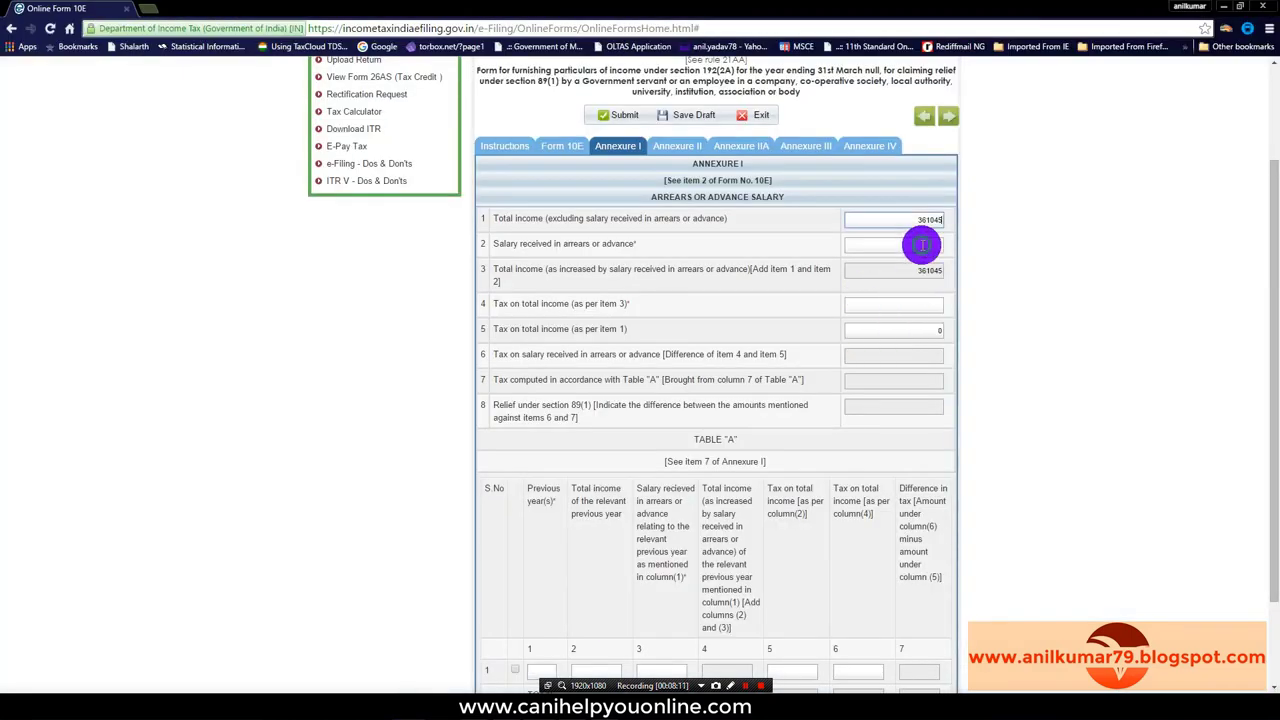
pyautogui.click(922, 245)
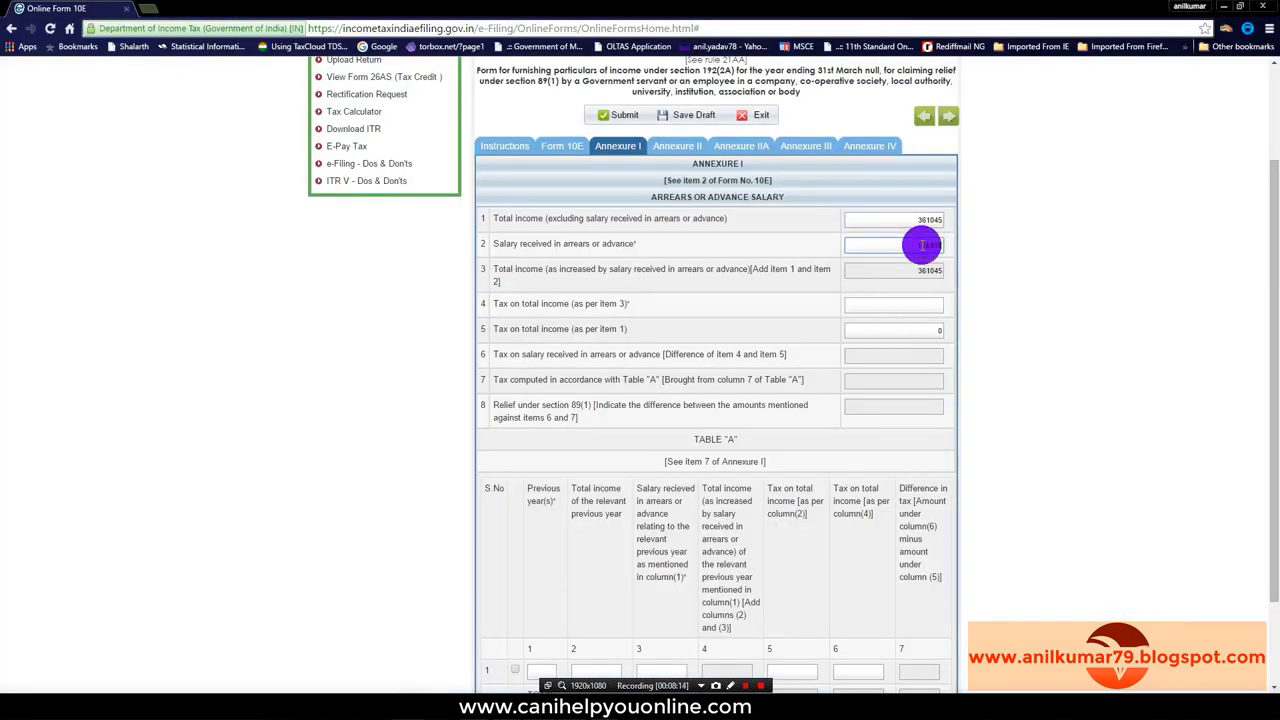
pyautogui.write('118355')
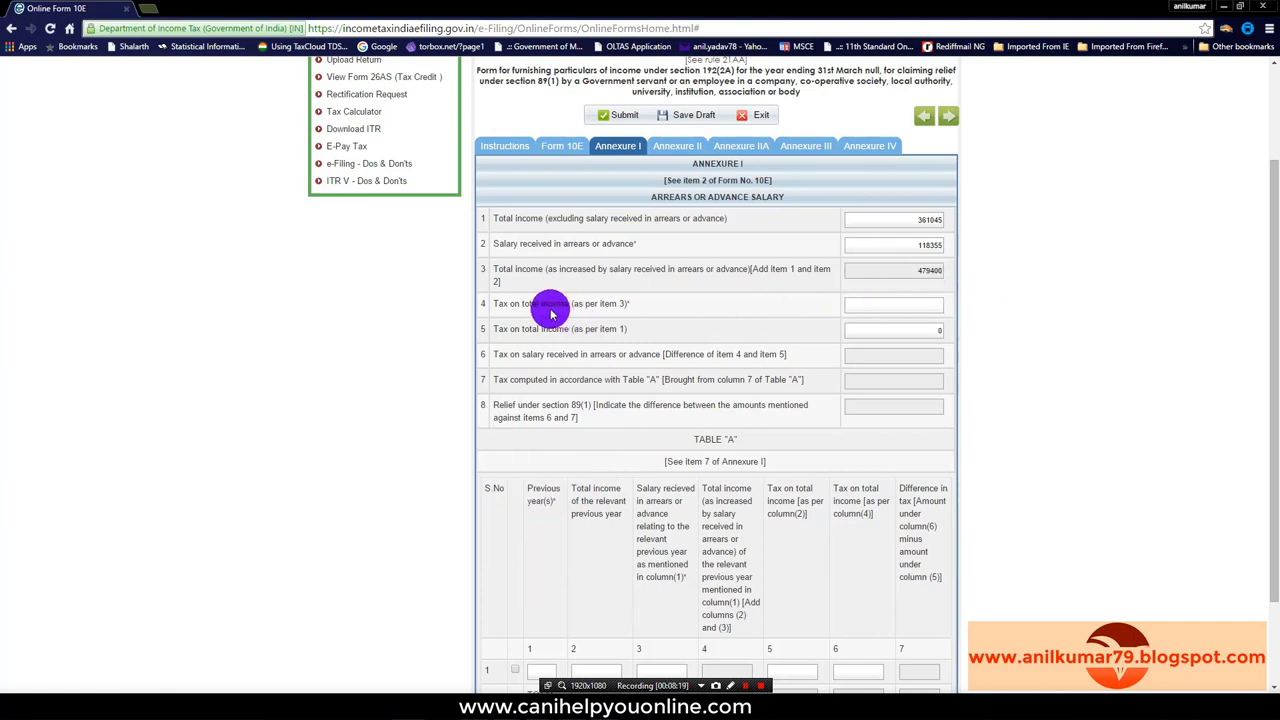
# Step: Enter tax figures 21568 in item 4 and 9378 in item 5, yielding 89(1) relief of 12190
pyautogui.hotkey('alt', 'Tab')
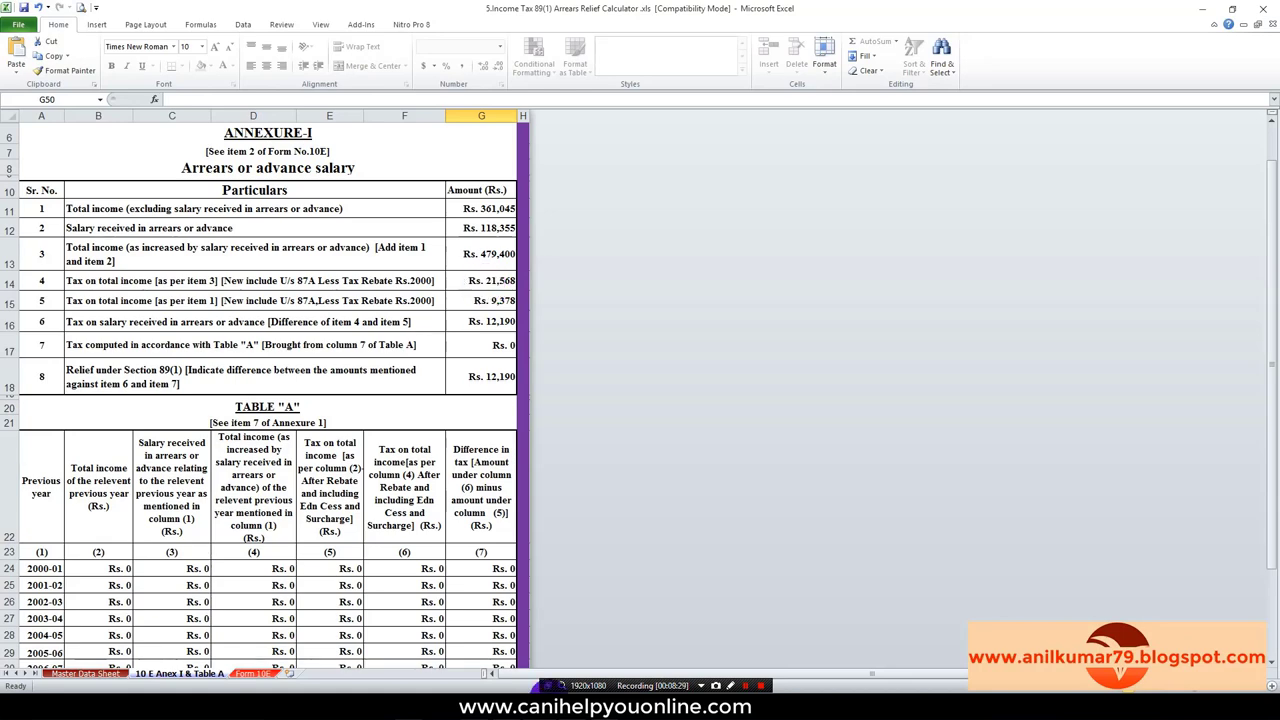
pyautogui.hotkey('alt', 'Tab')
pyautogui.click(922, 305)
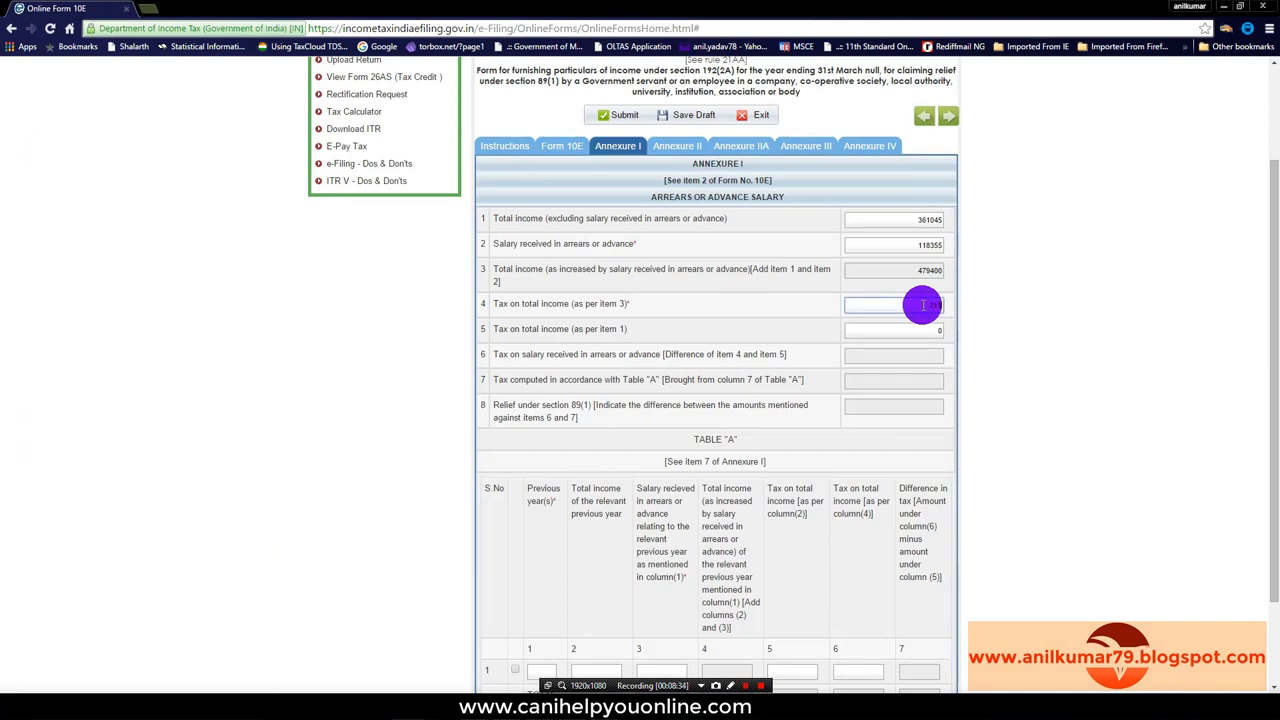
pyautogui.click(1043, 351)
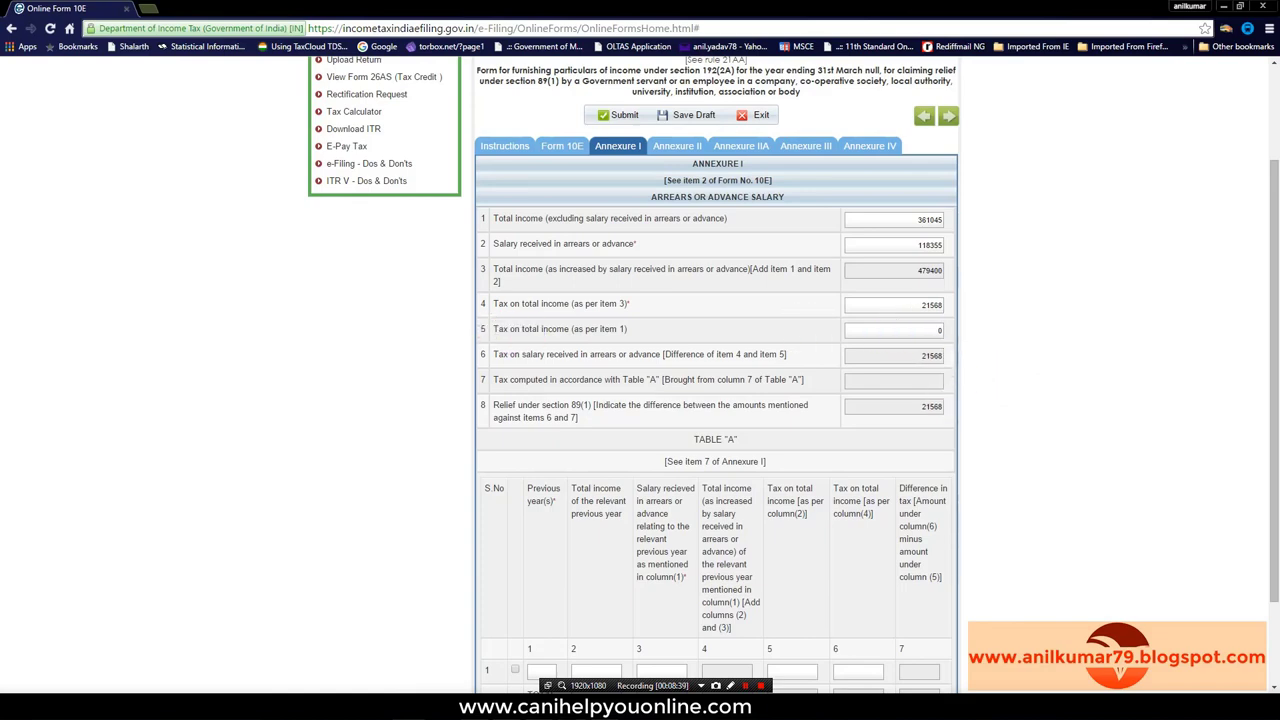
pyautogui.click(541, 705)
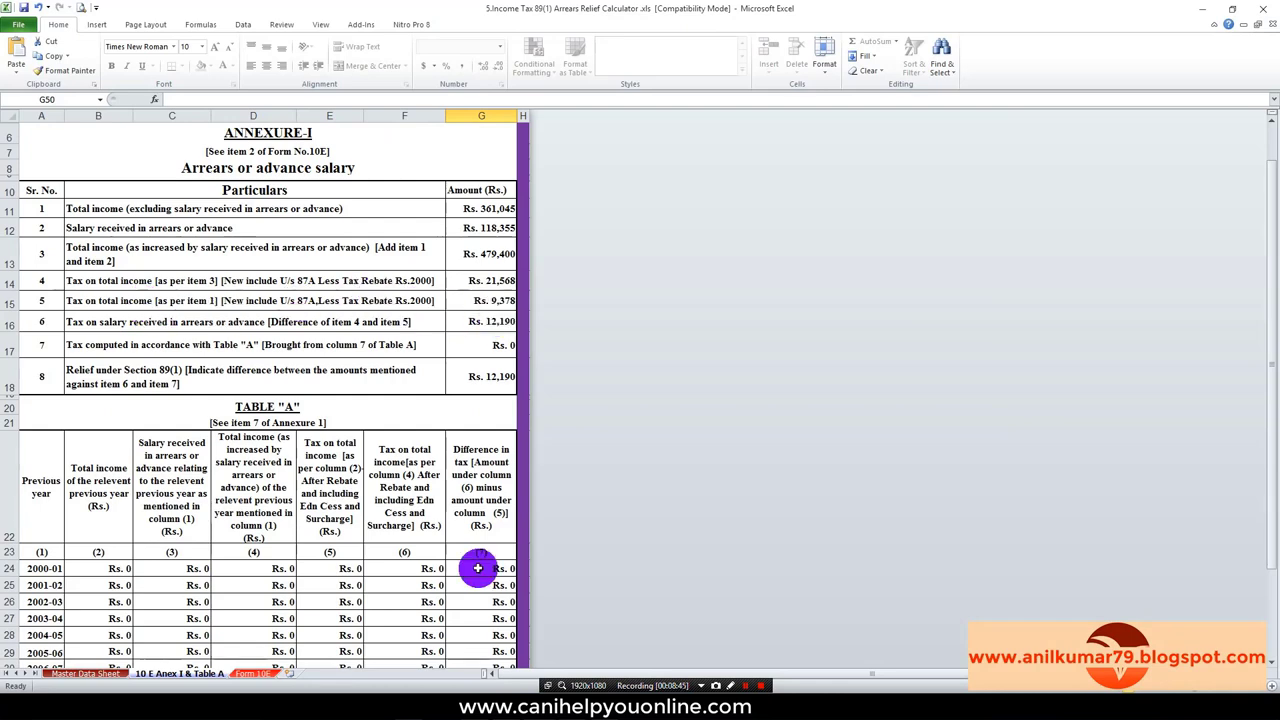
pyautogui.click(407, 708)
pyautogui.click(935, 333)
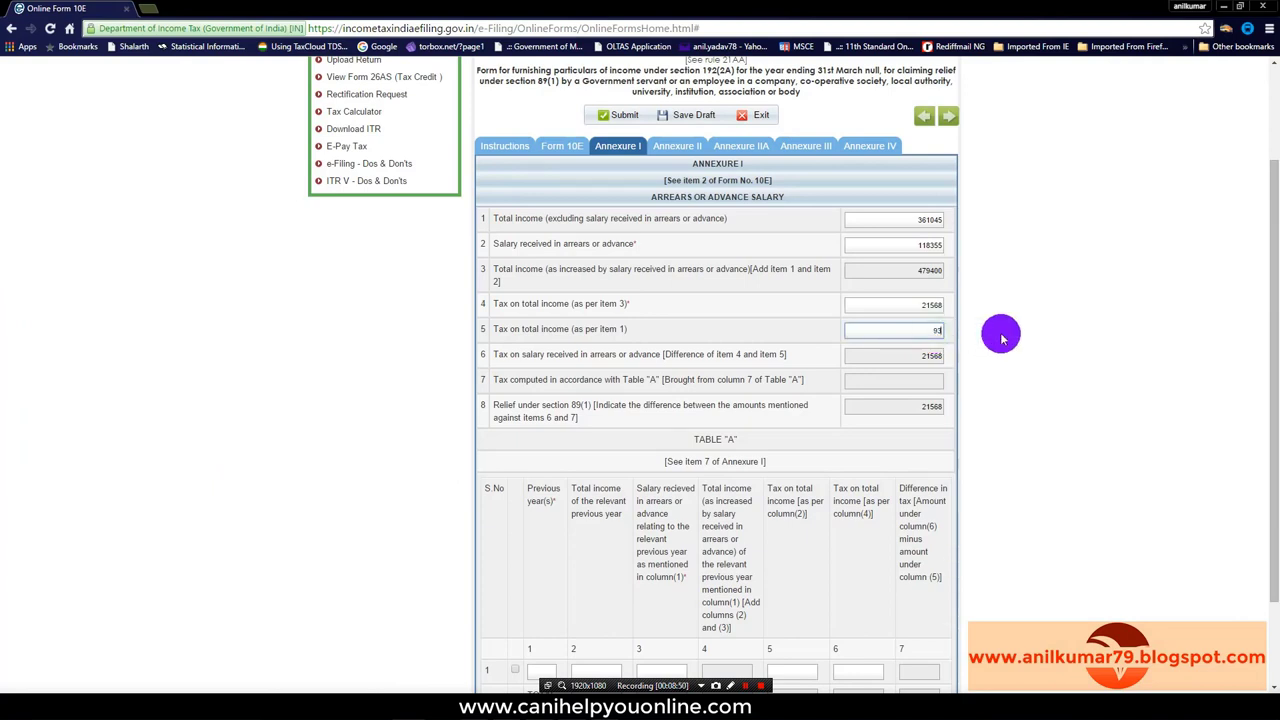
pyautogui.click(1003, 338)
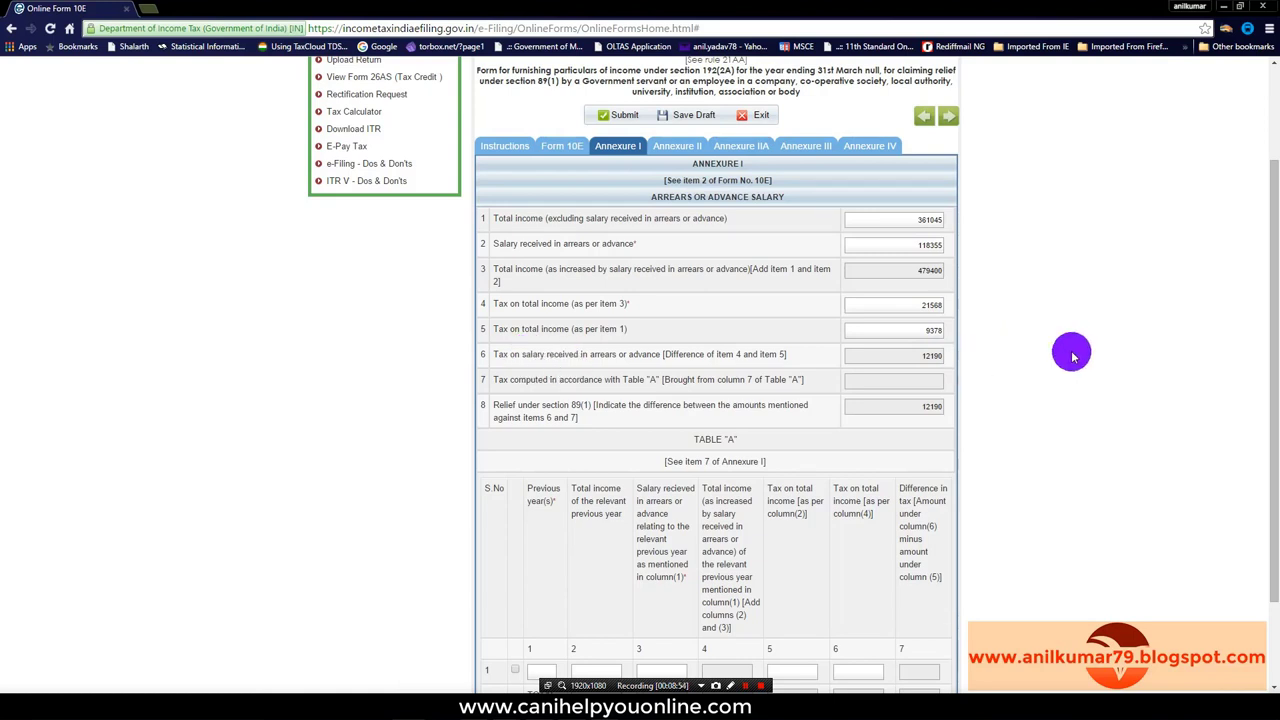
pyautogui.scroll(-2, 1040, 340)
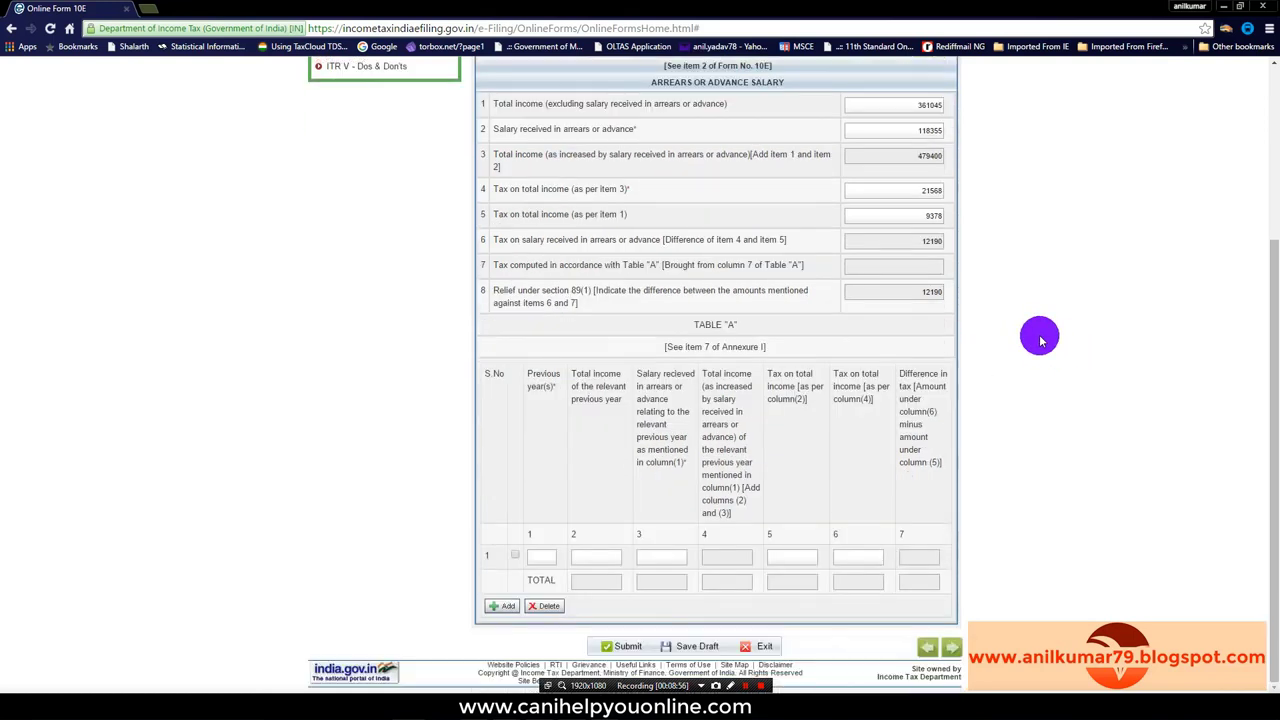
# Step: Tick Table A row 1 and enter year 2011-12 with total income 26600 from the calculator
pyautogui.click(515, 556)
pyautogui.click(542, 556)
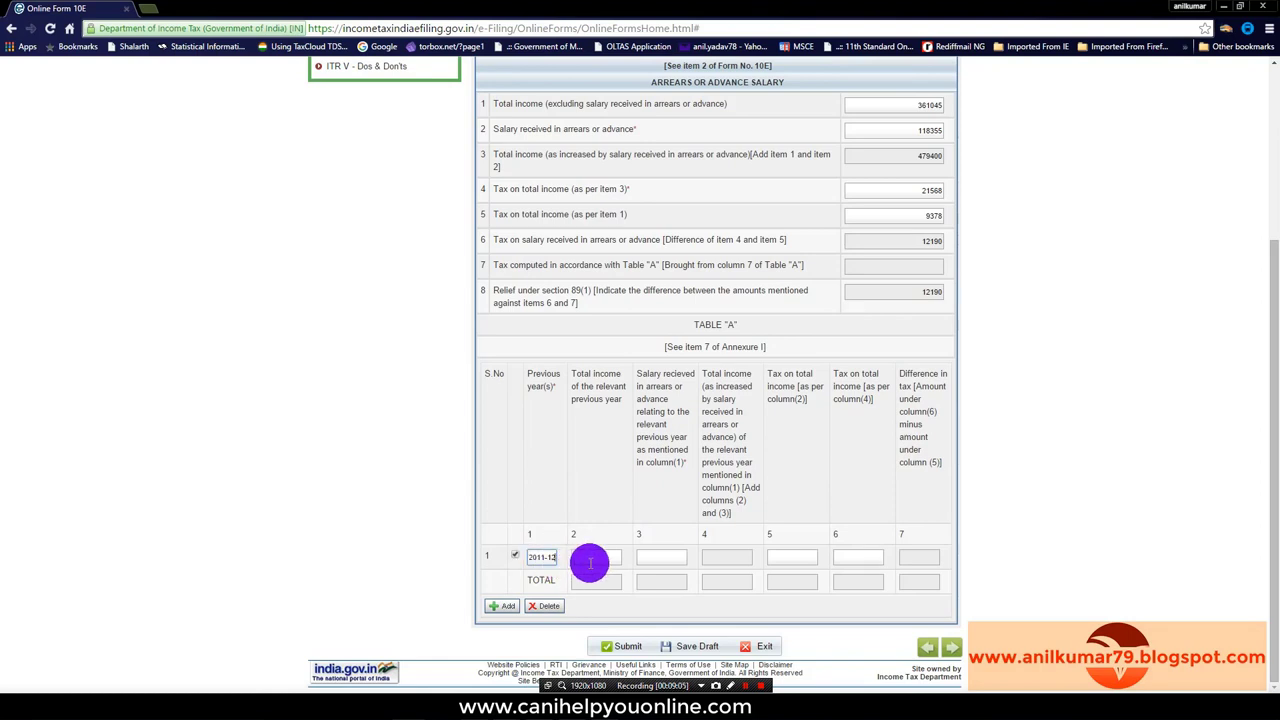
pyautogui.click(594, 557)
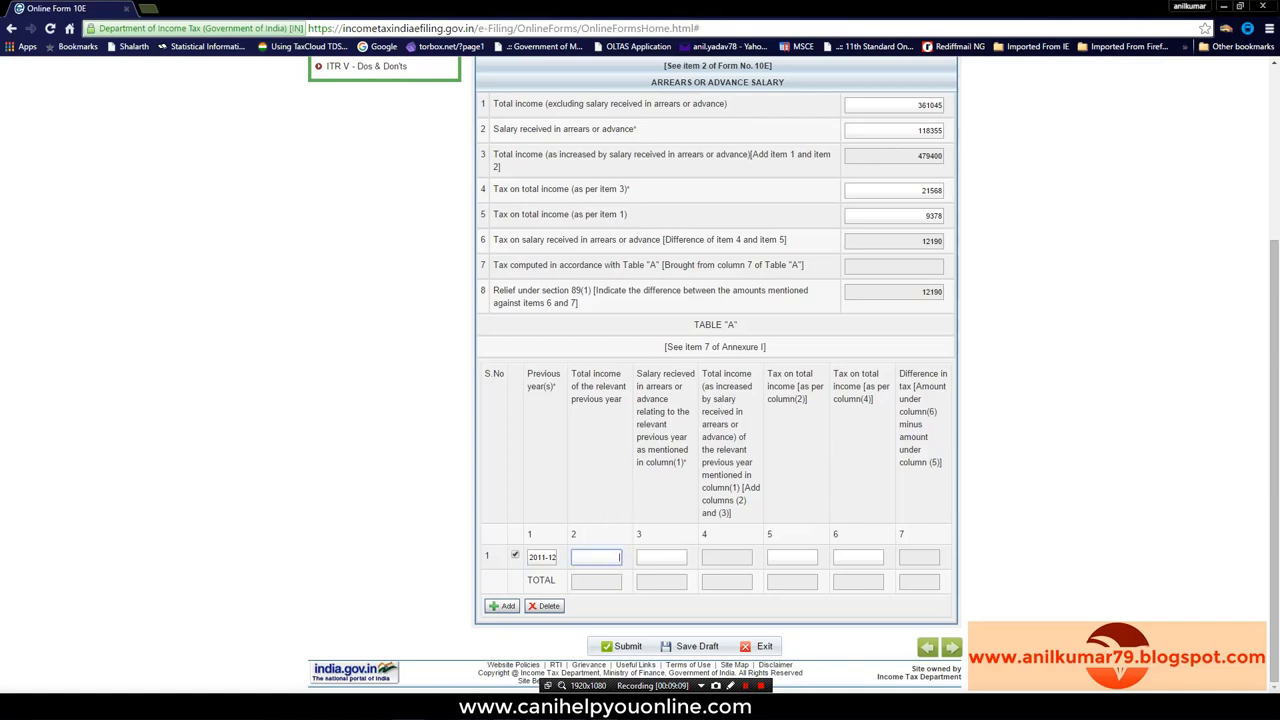
pyautogui.click(598, 601)
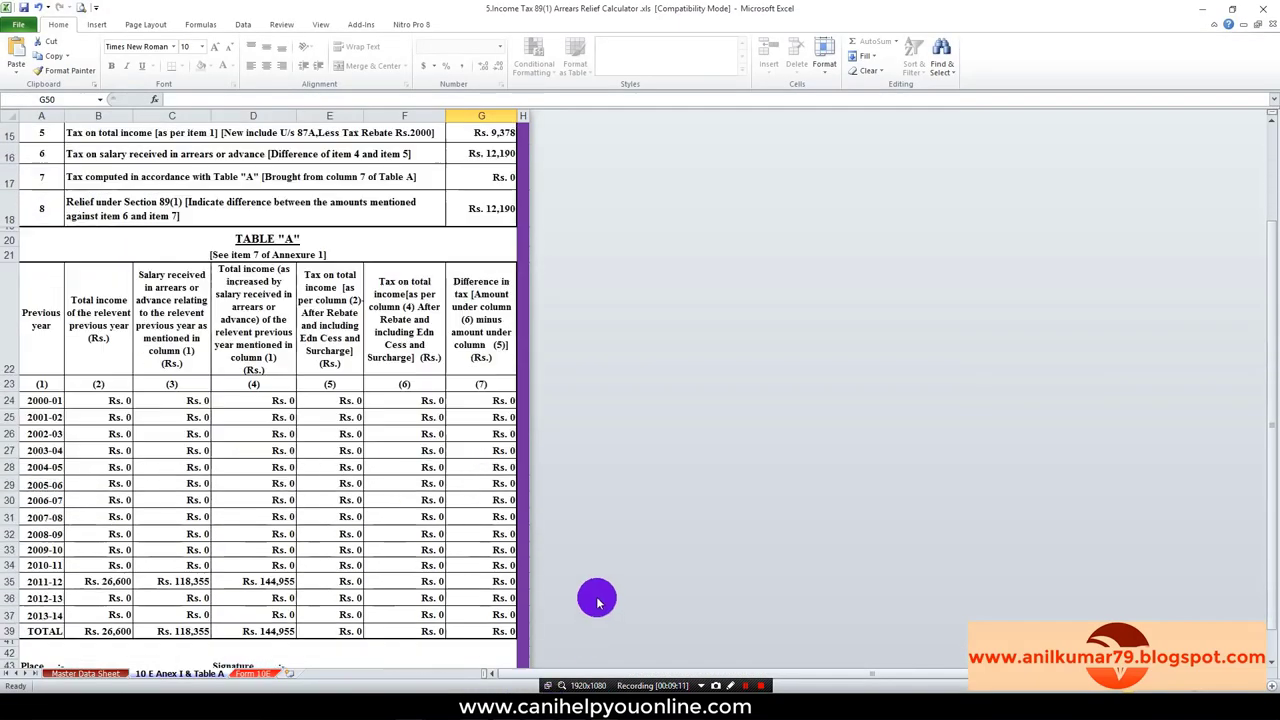
pyautogui.scroll(-3, 597, 601)
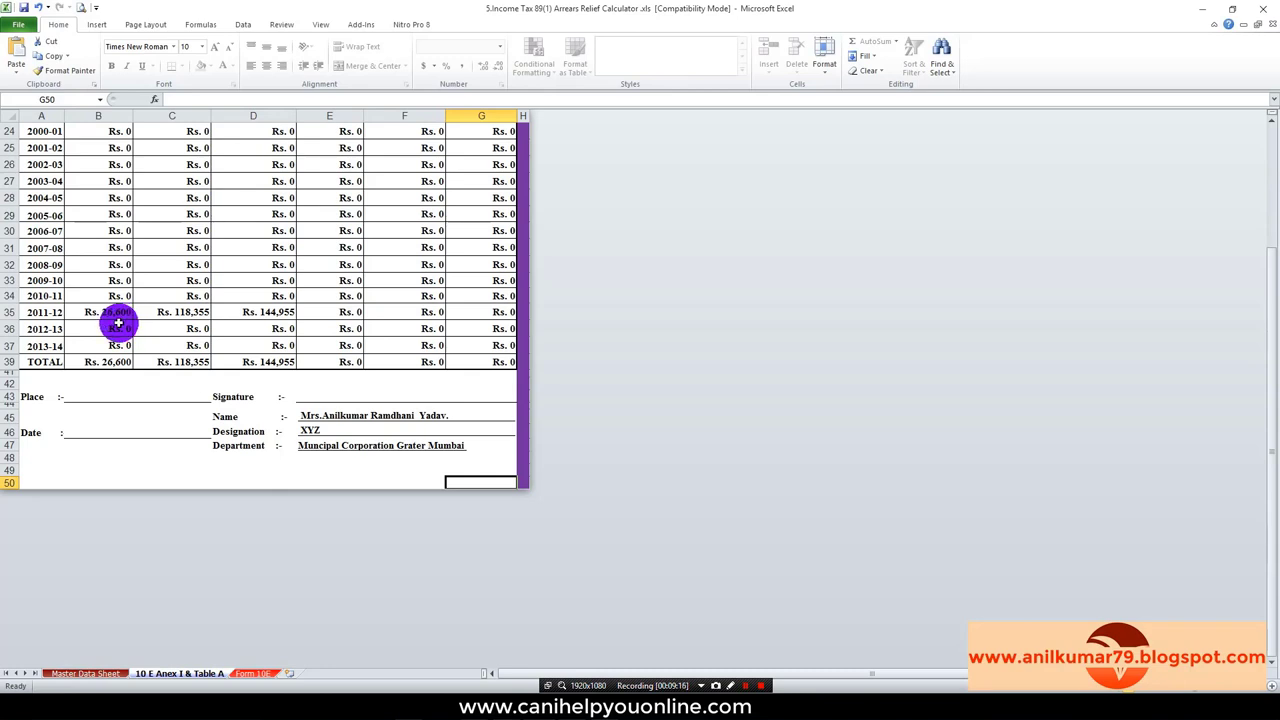
pyautogui.click(422, 694)
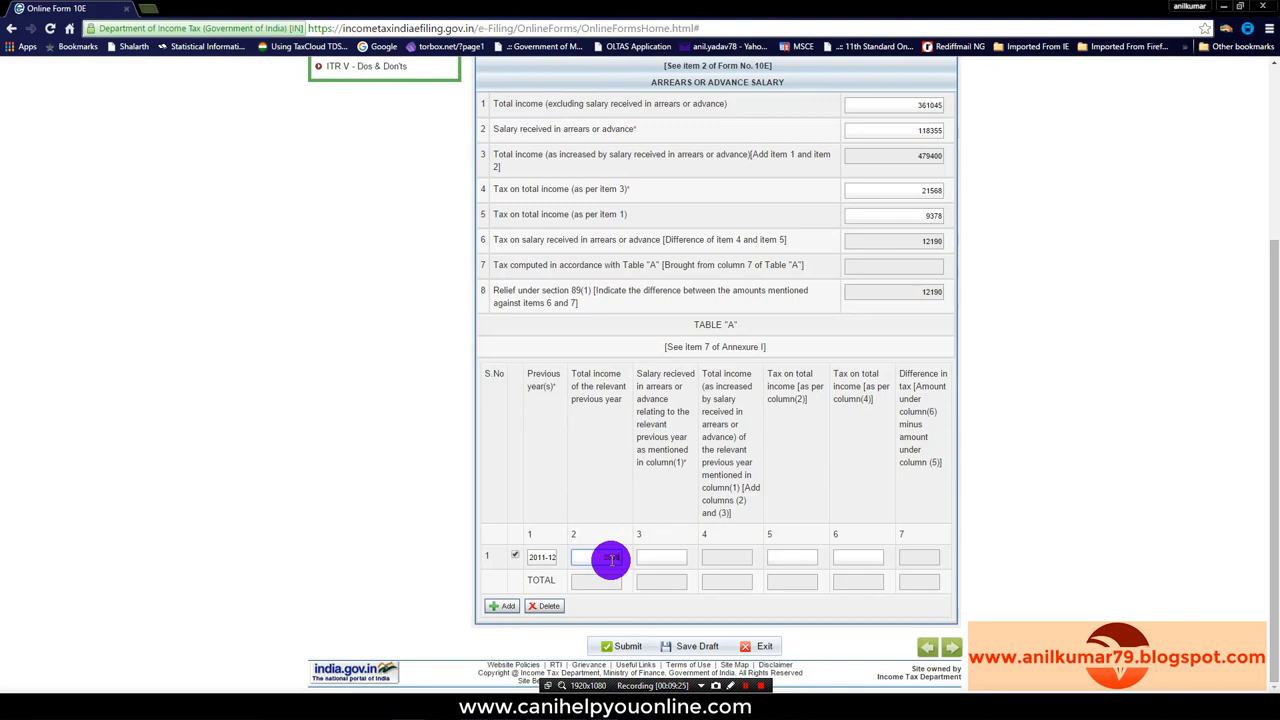
# Step: Enter 118355 arrears for 2011-12 and 0 tax in columns 5 and 6
pyautogui.click(655, 557)
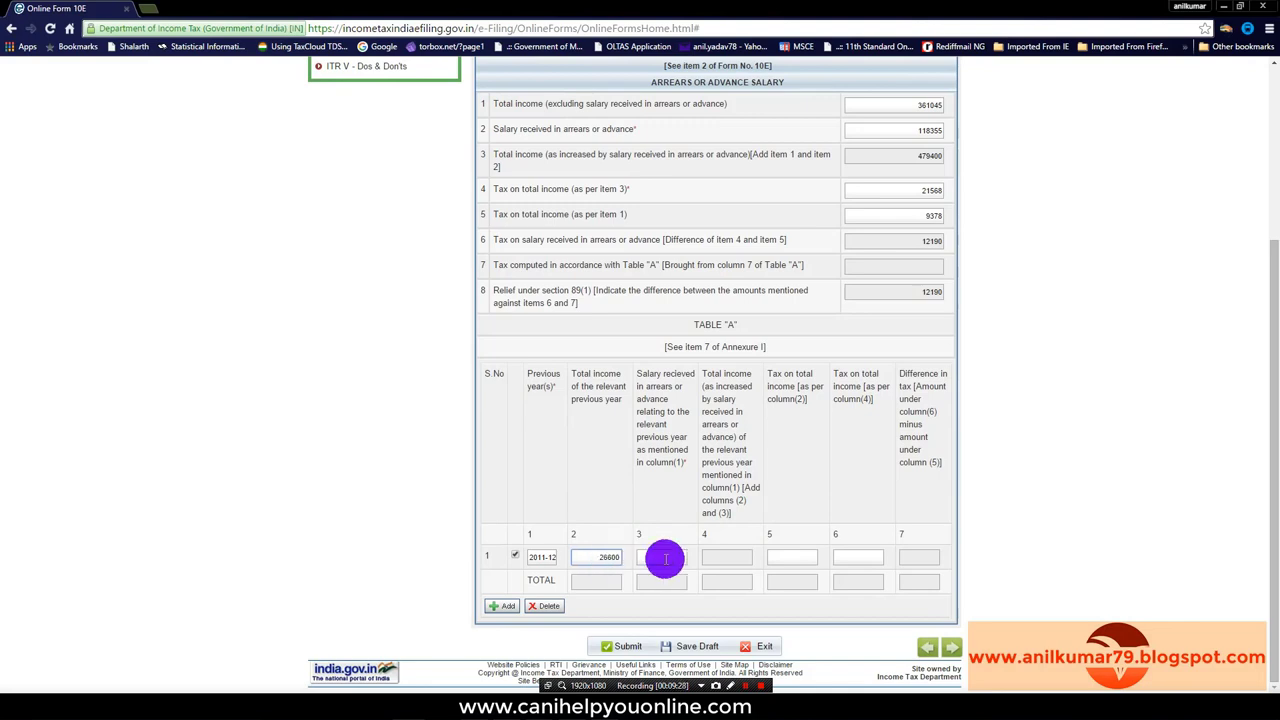
pyautogui.hotkey('alt', 'Tab')
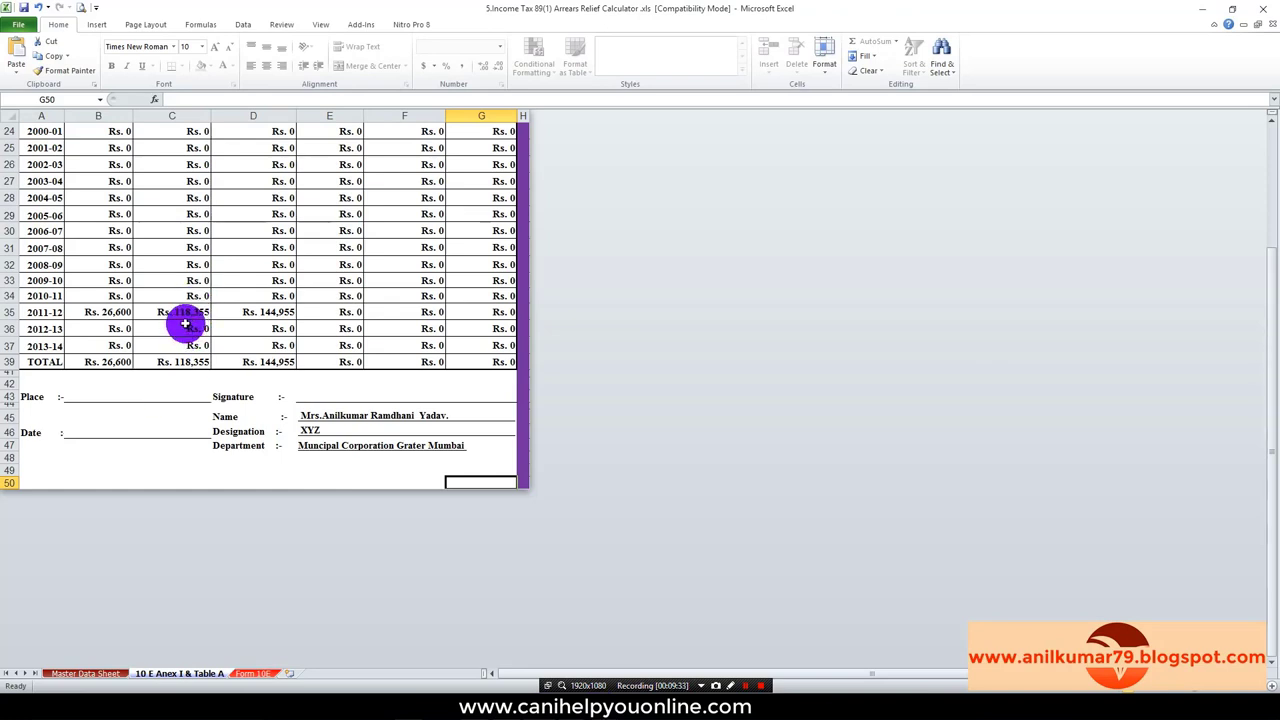
pyautogui.hotkey('alt', 'Tab')
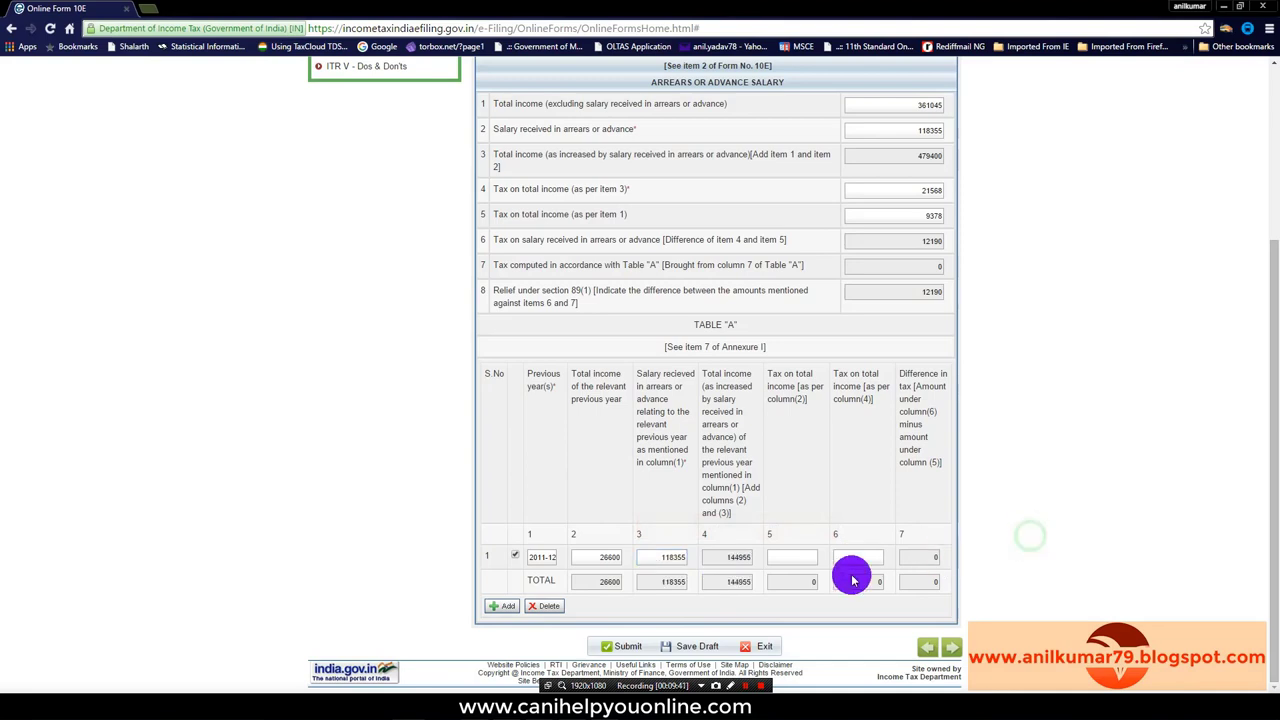
pyautogui.click(796, 557)
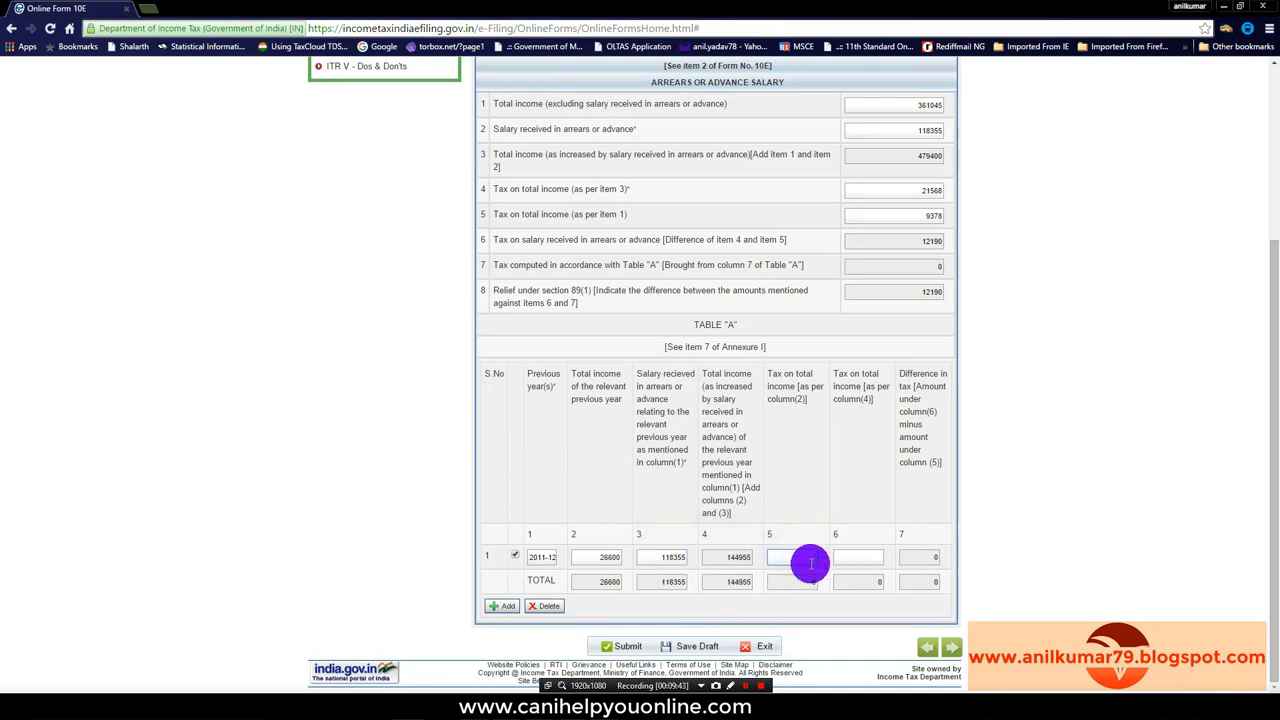
pyautogui.click(876, 558)
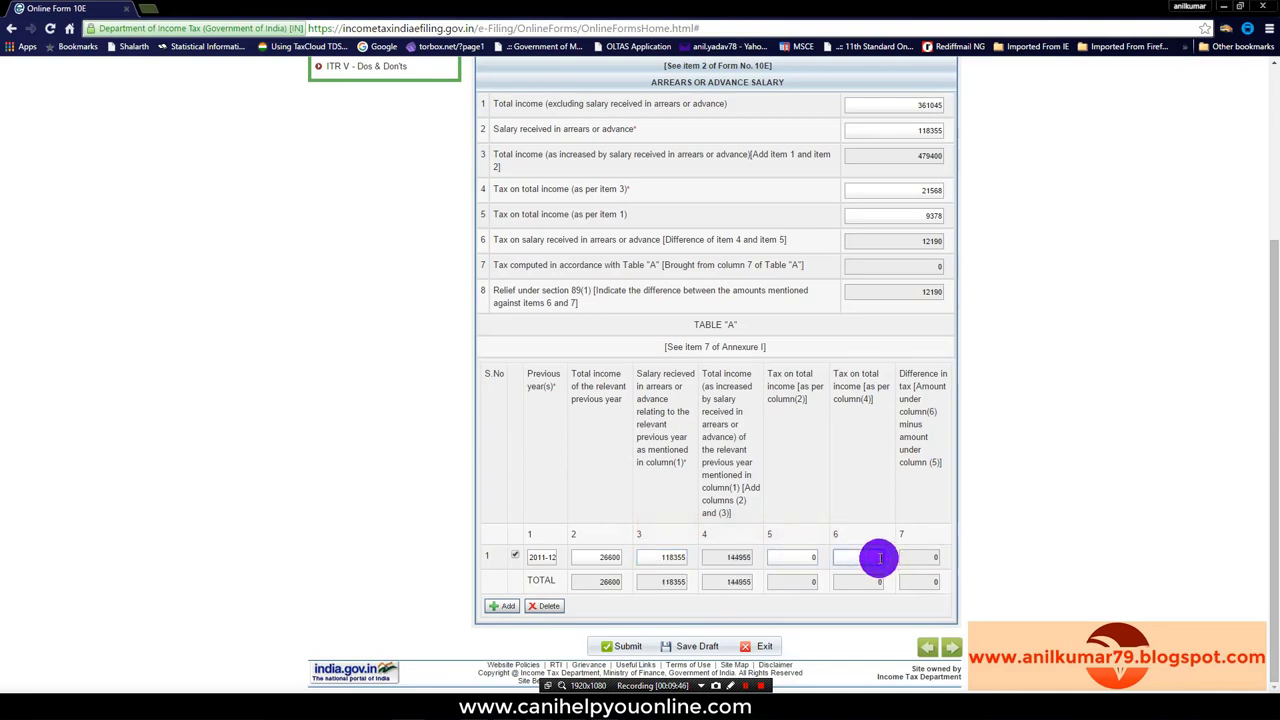
pyautogui.write('0')
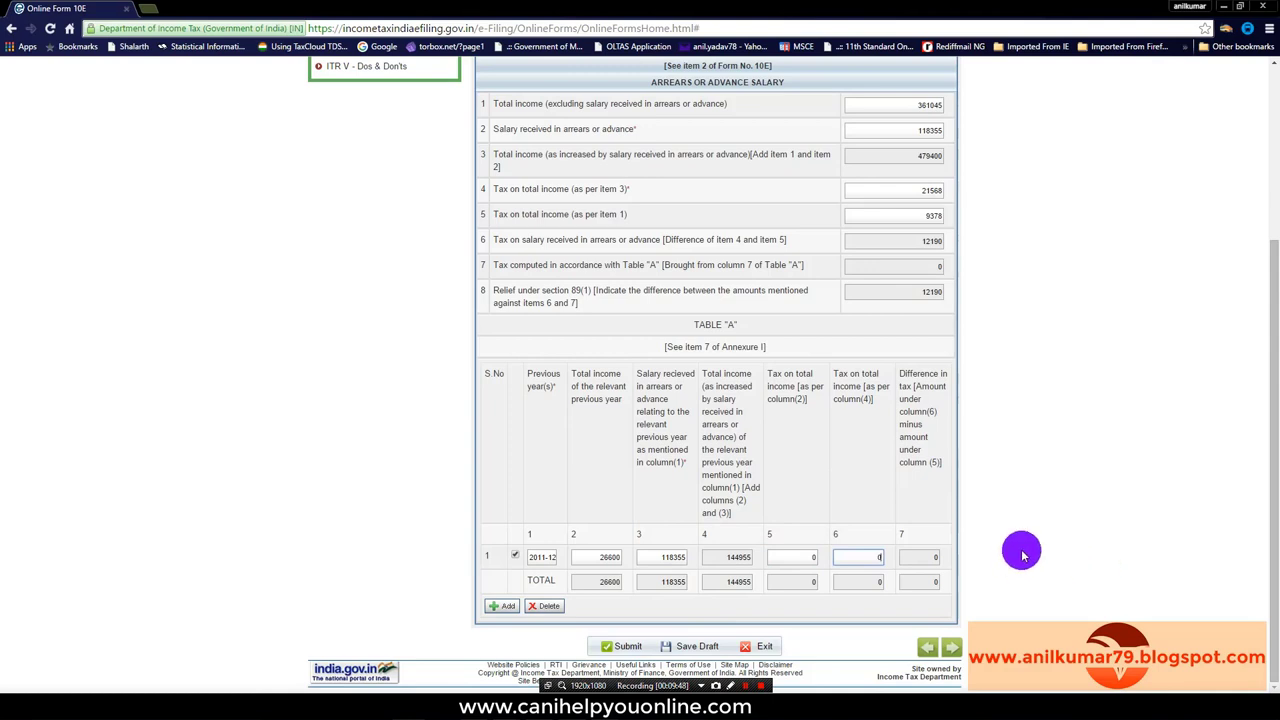
# Step: Save the Form 10E draft and open the blank Annexure II gratuity page
pyautogui.click(695, 648)
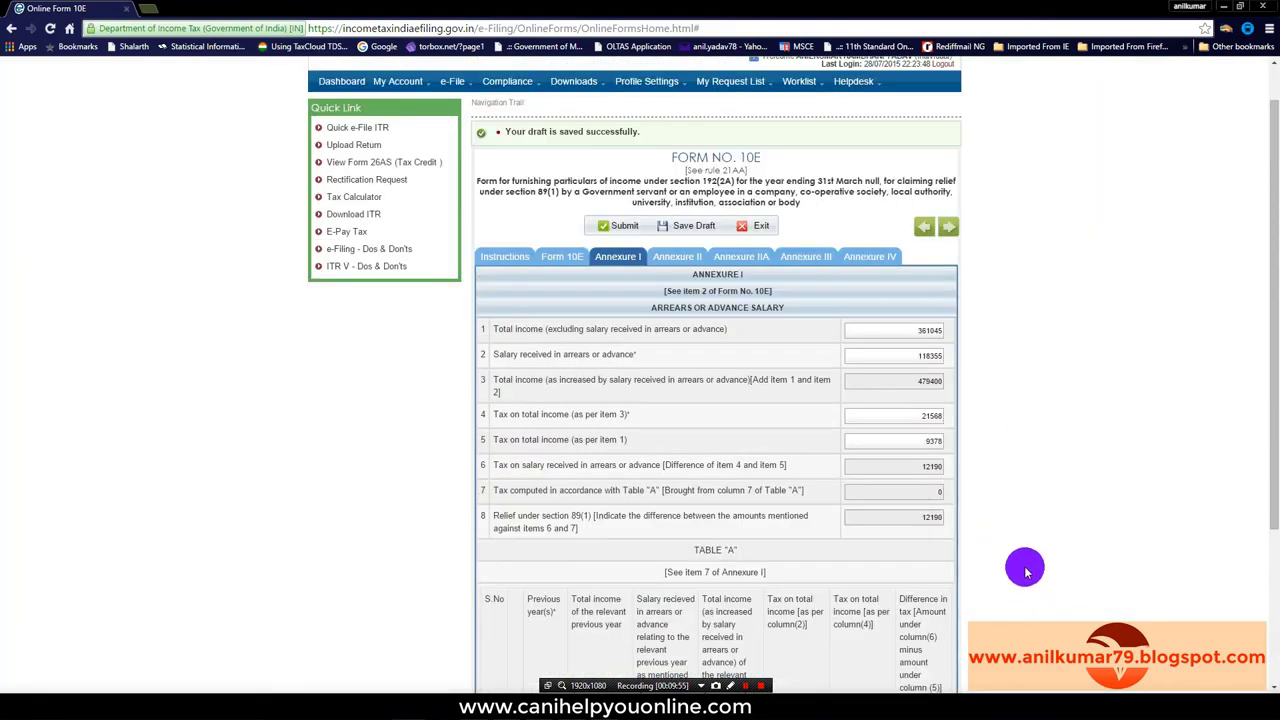
pyautogui.click(668, 258)
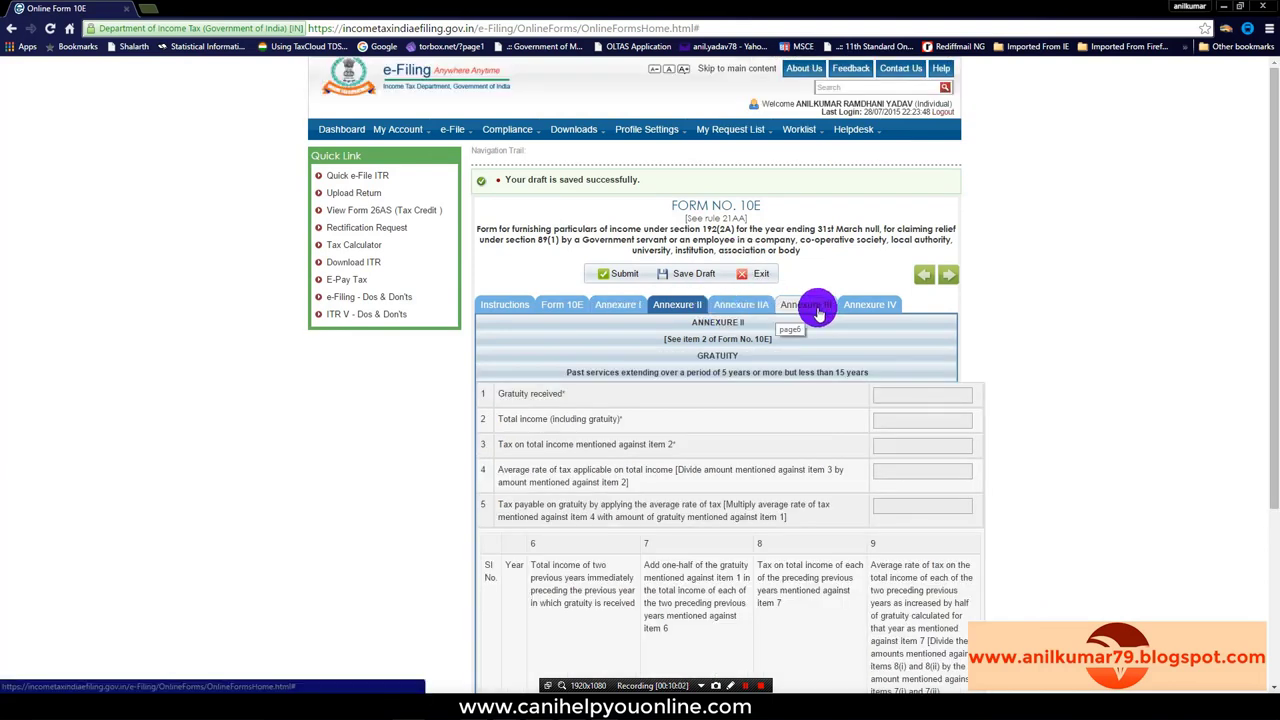
pyautogui.scroll(-4, 835, 410)
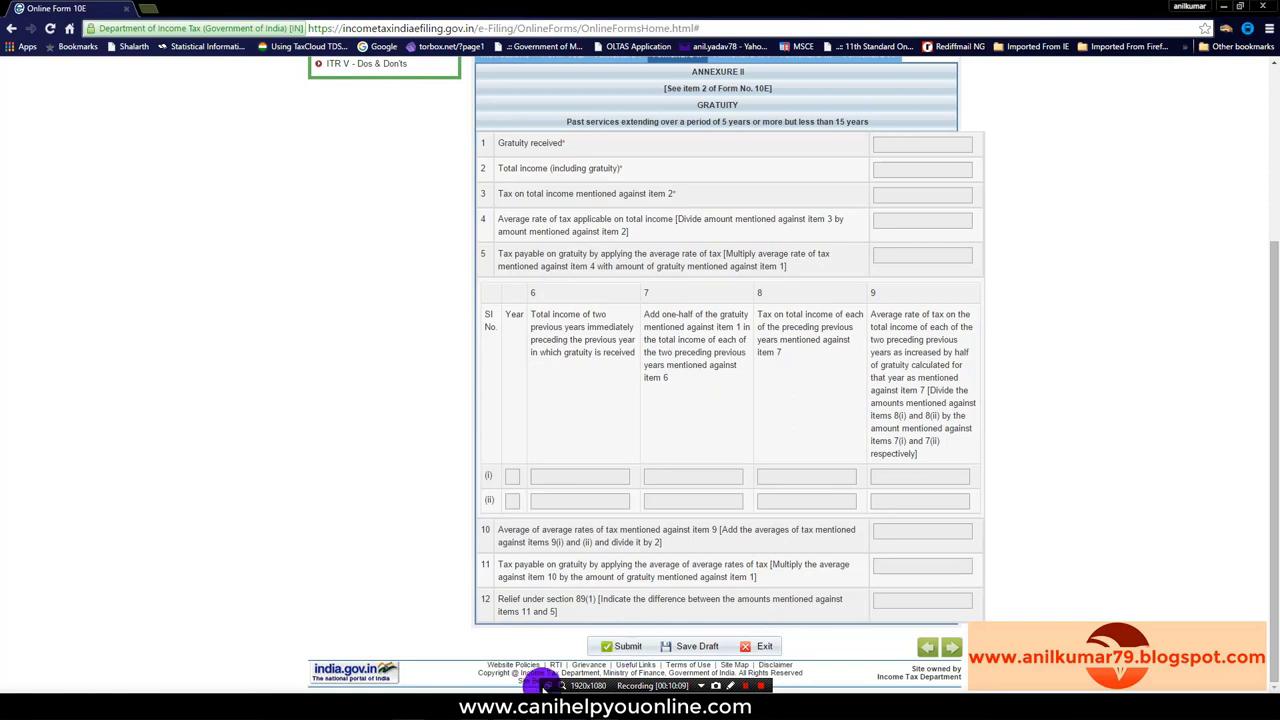
# Step: Open IT 10E FORM DEMO.pdf and scroll through Annexure I and Table A to the blank Annexure II
pyautogui.moveTo(505, 710)
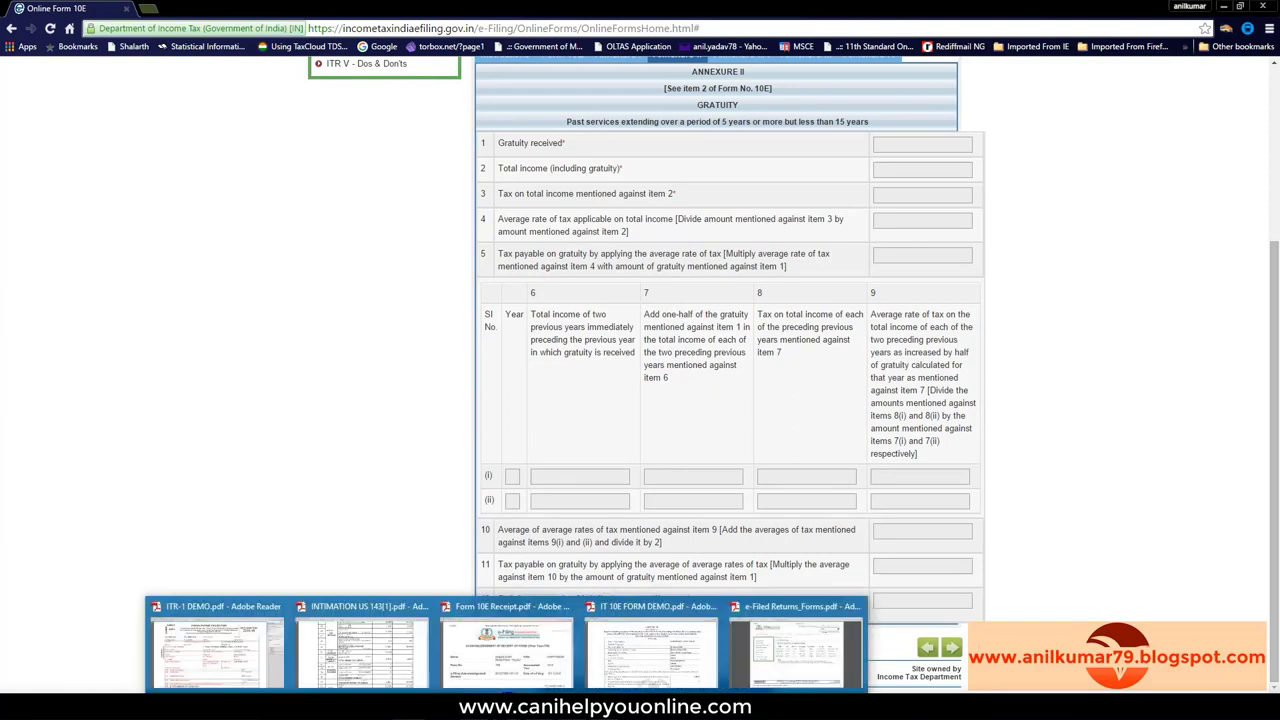
pyautogui.click(651, 650)
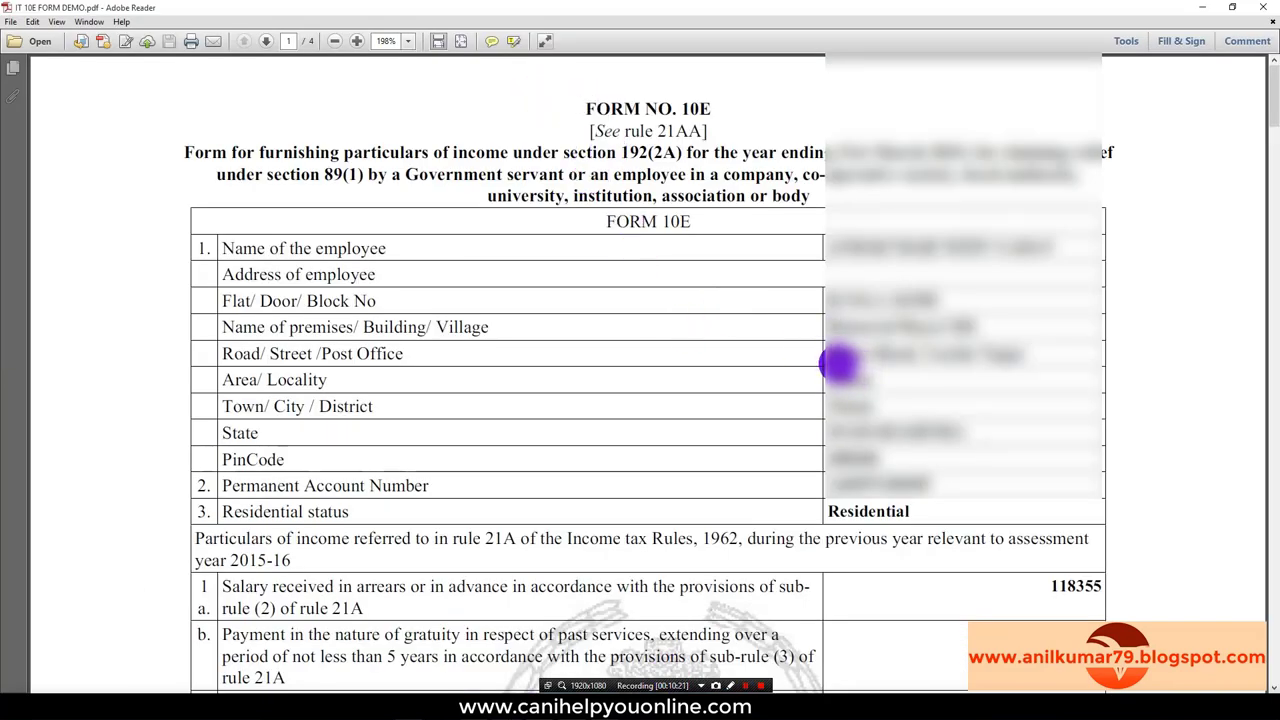
pyautogui.scroll(-2, 832, 363)
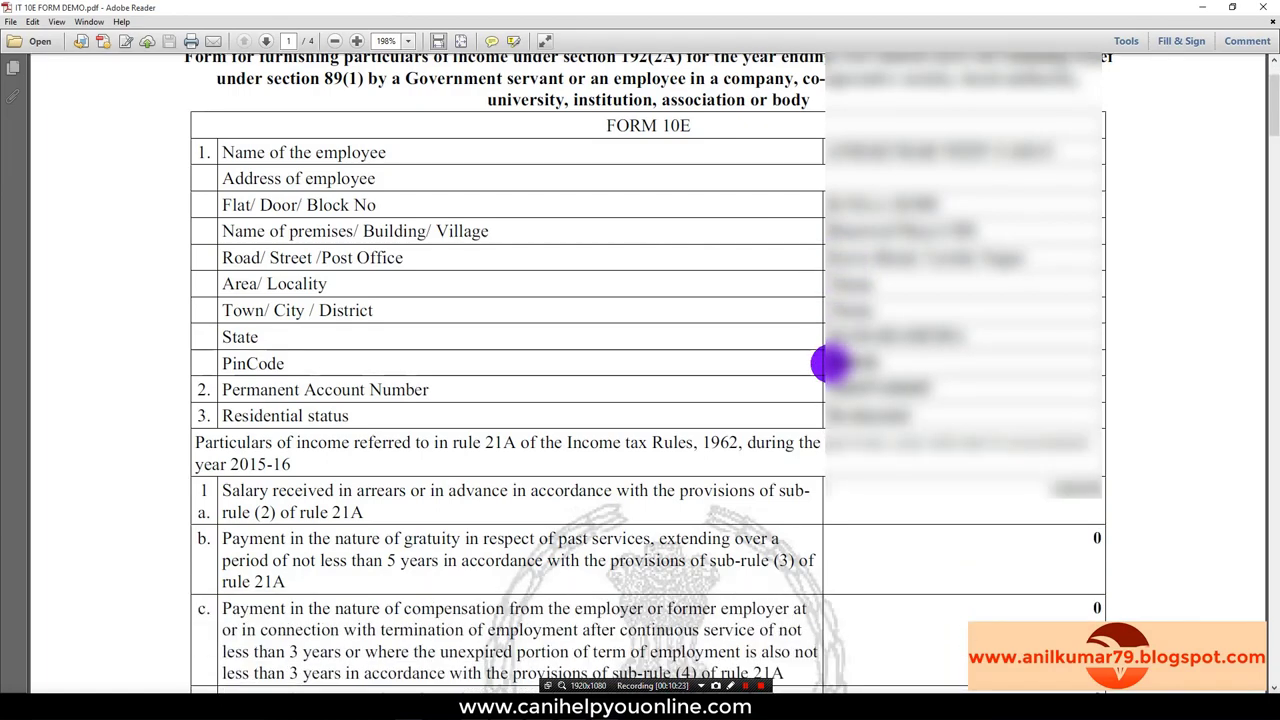
pyautogui.scroll(-6, 830, 363)
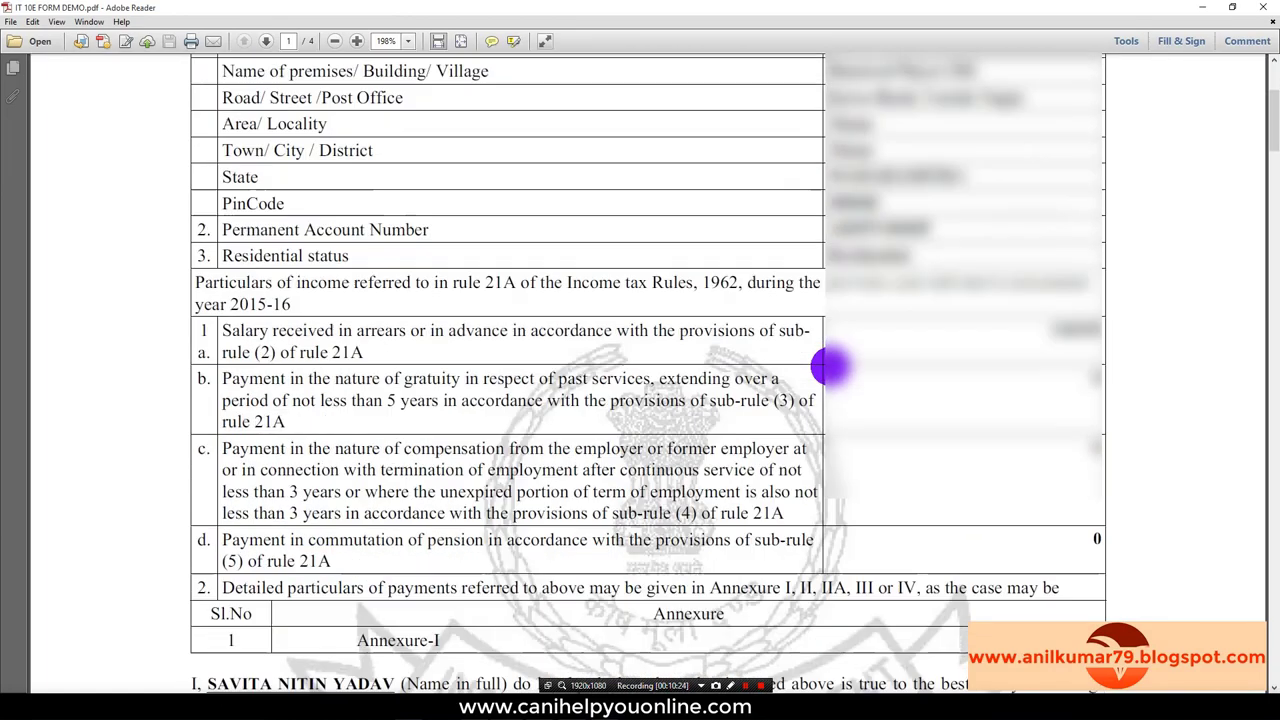
pyautogui.scroll(-7, 820, 362)
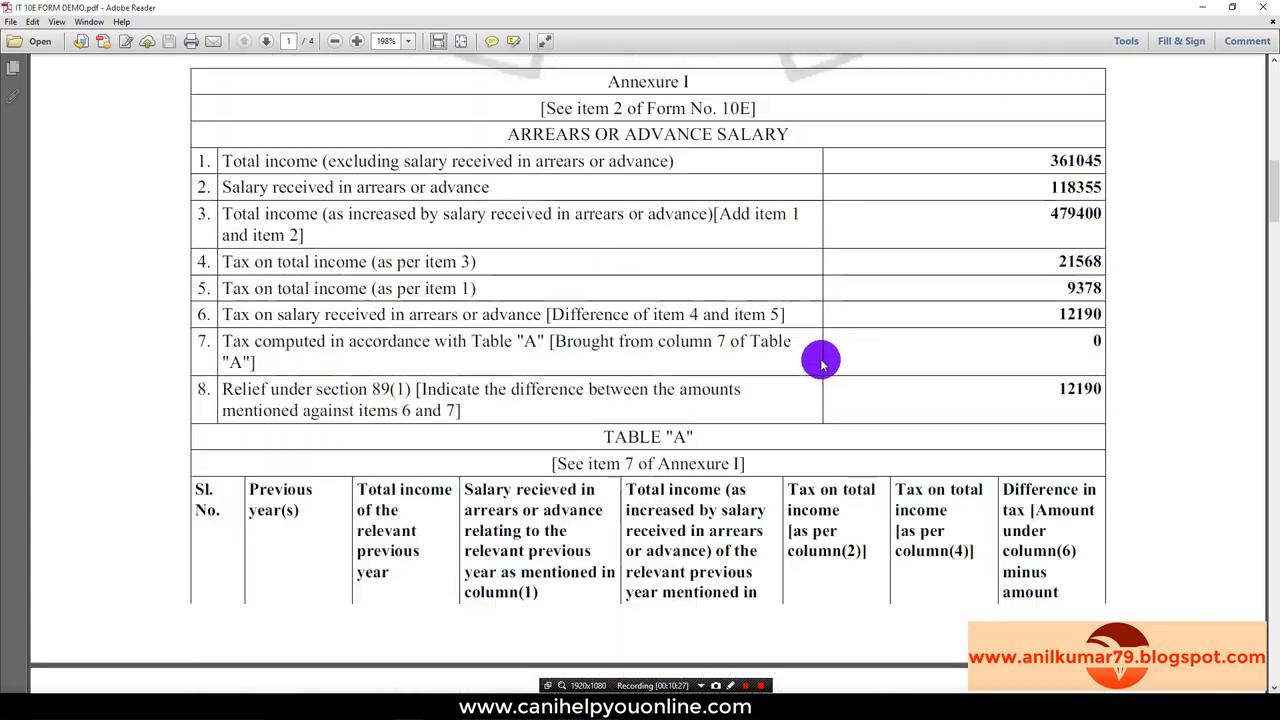
pyautogui.scroll(-1, 816, 363)
pyautogui.scroll(-2, 816, 362)
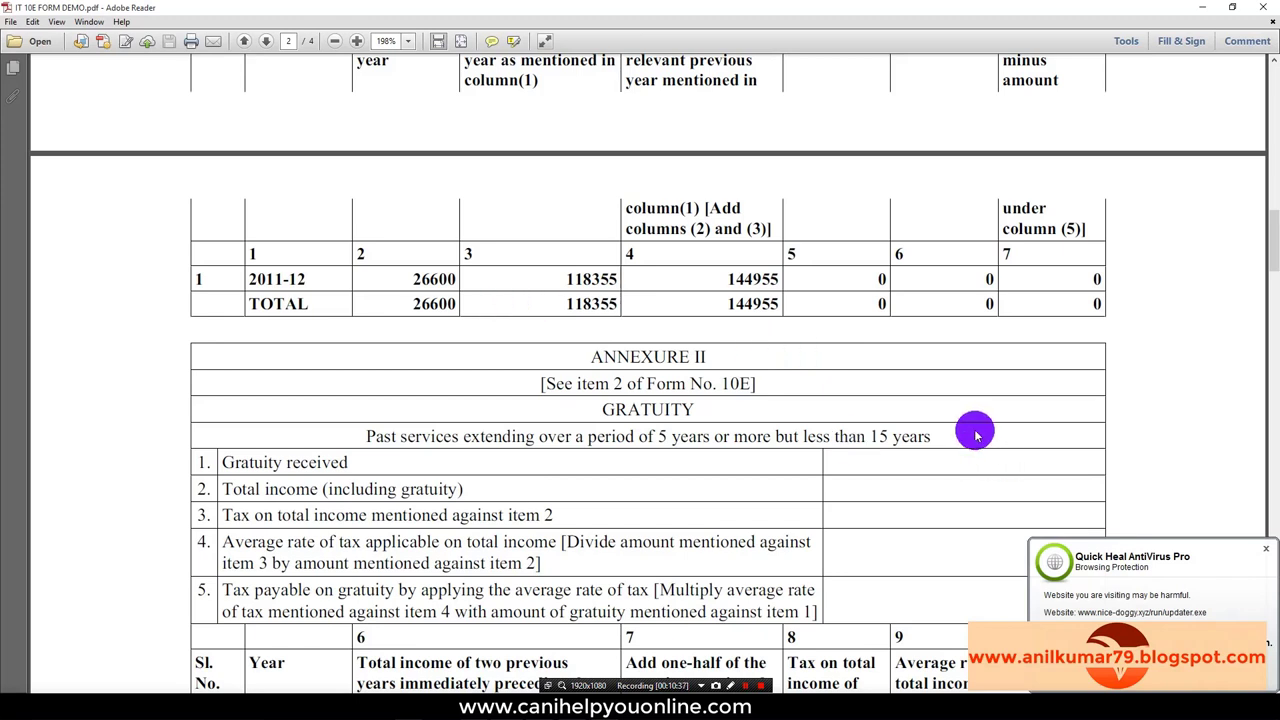
# Step: View Form 10E Receipt.pdf at 150% zoom, then open e-Filed Returns_Forms.pdf showing Form 10E successfully e-filed
pyautogui.moveTo(520, 690)
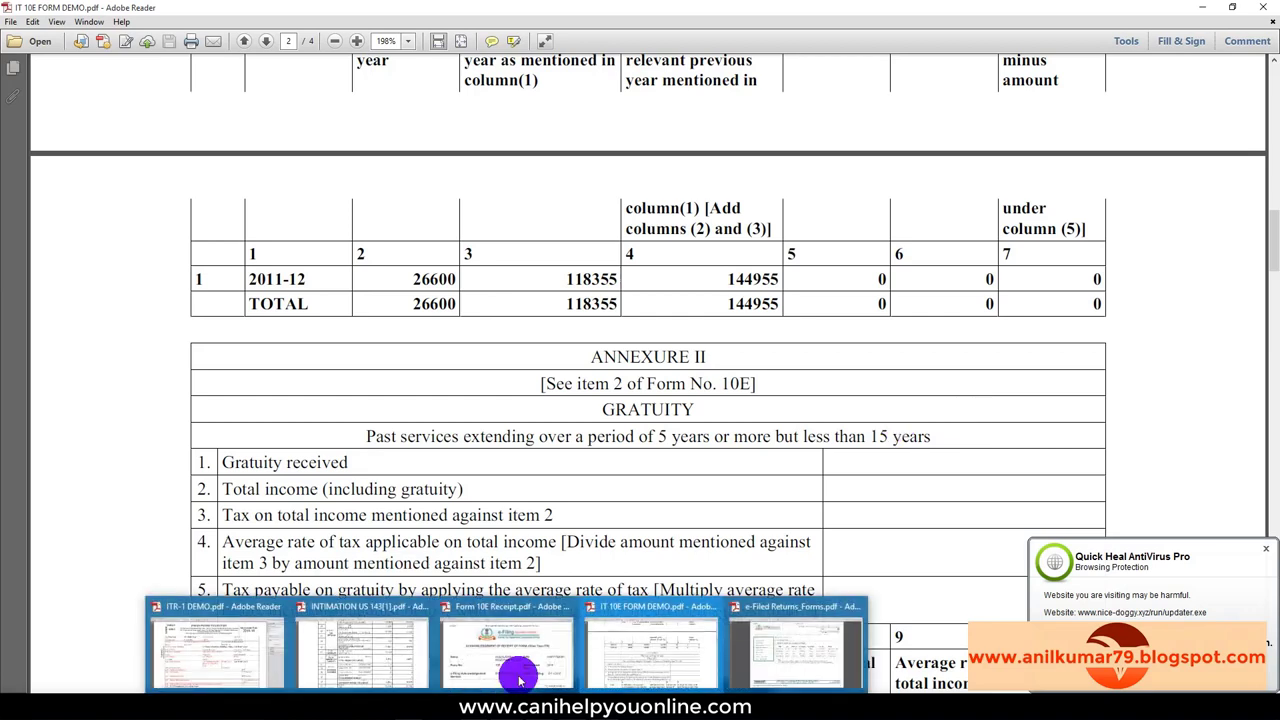
pyautogui.click(516, 650)
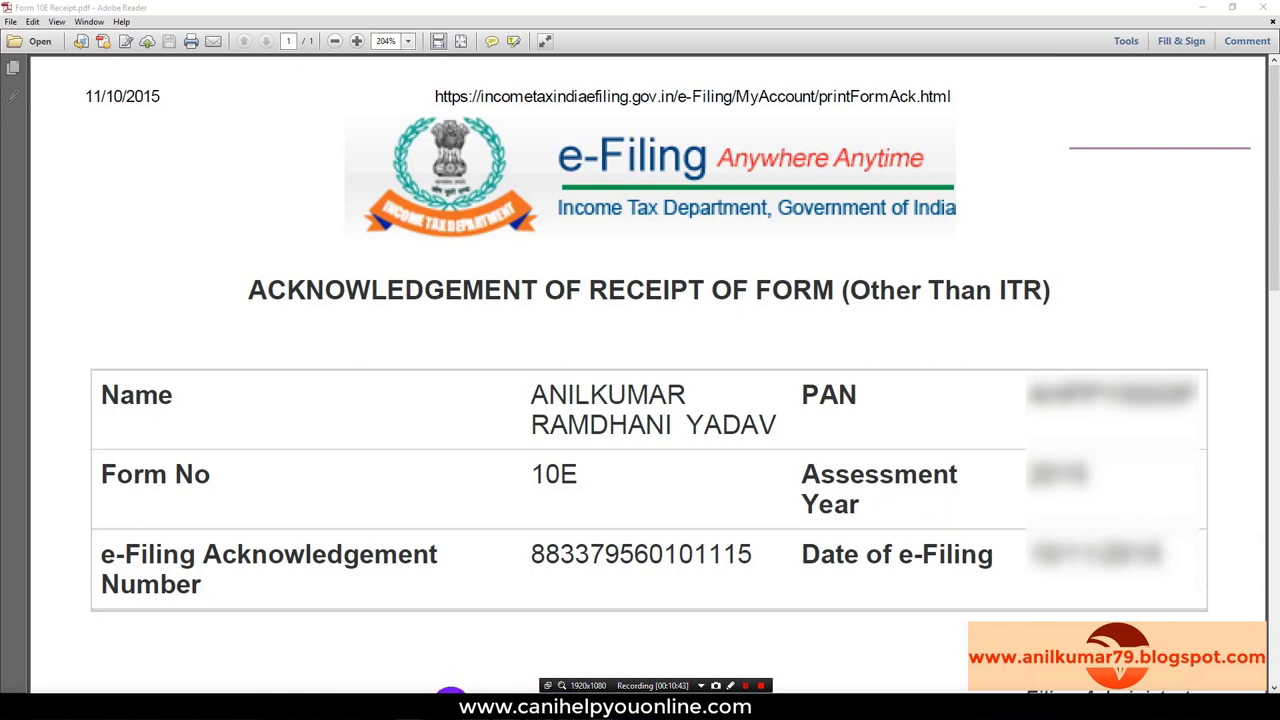
pyautogui.click(415, 695)
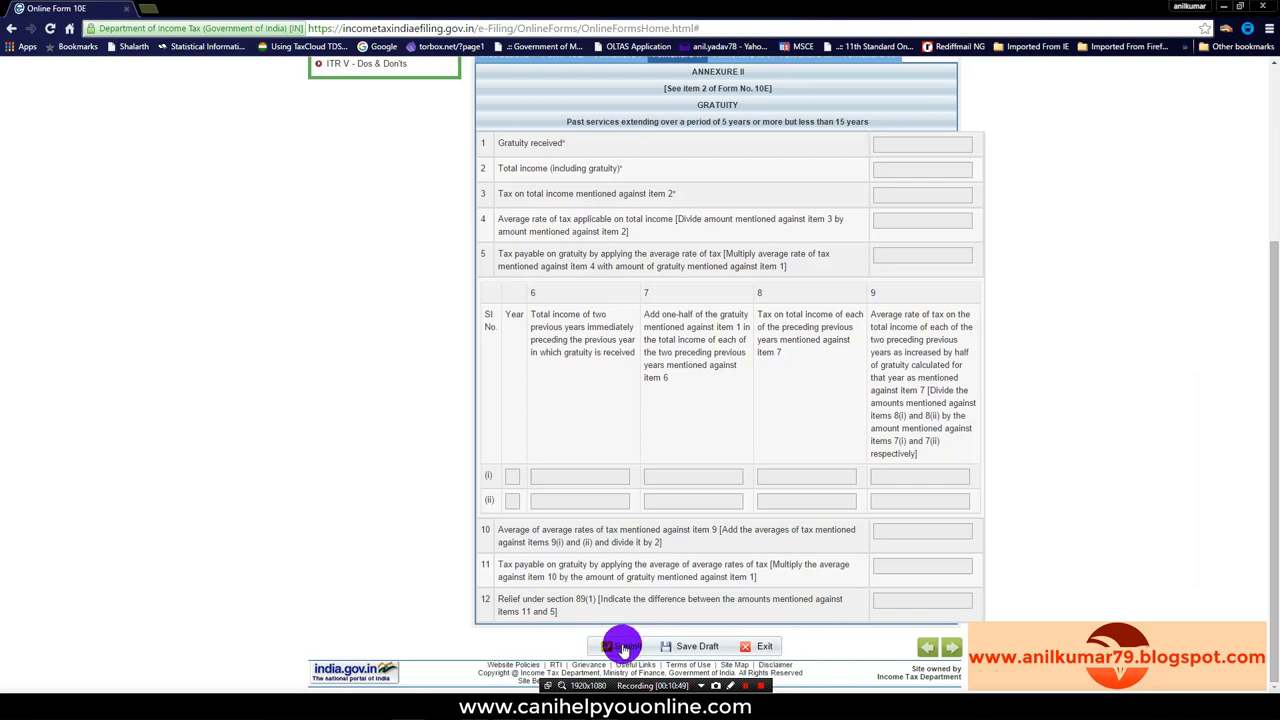
pyautogui.moveTo(505, 690)
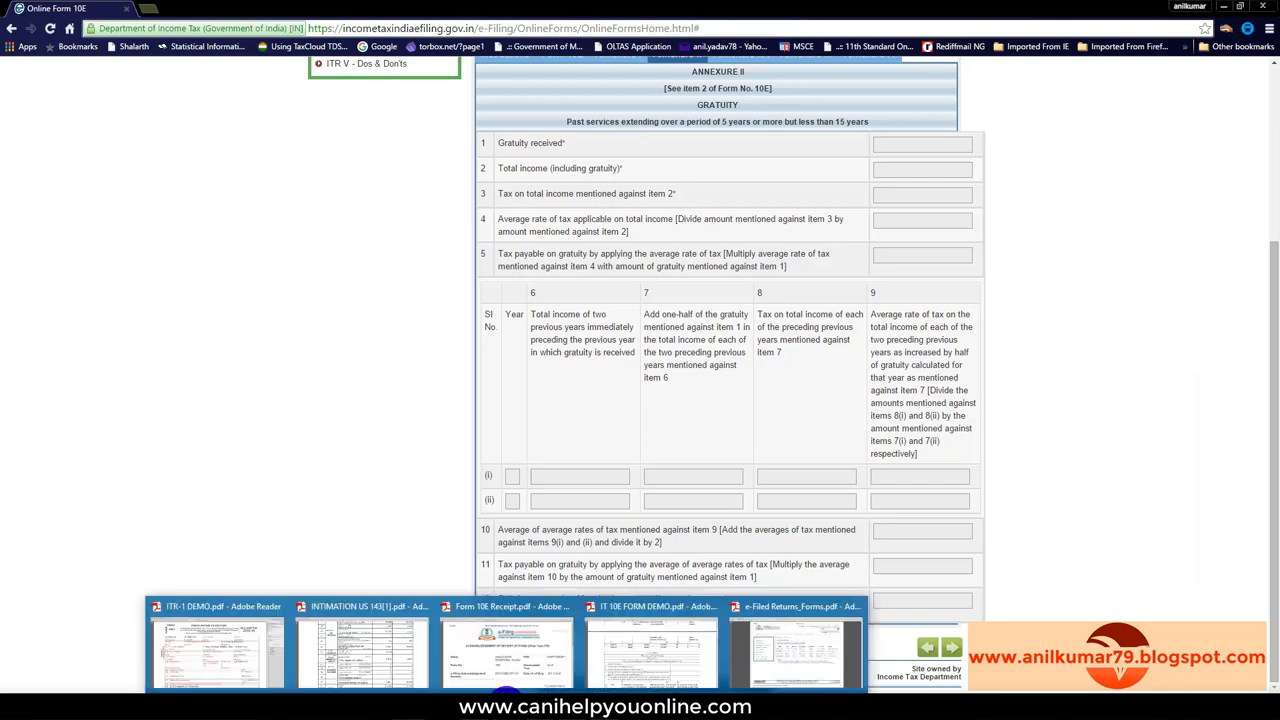
pyautogui.click(529, 657)
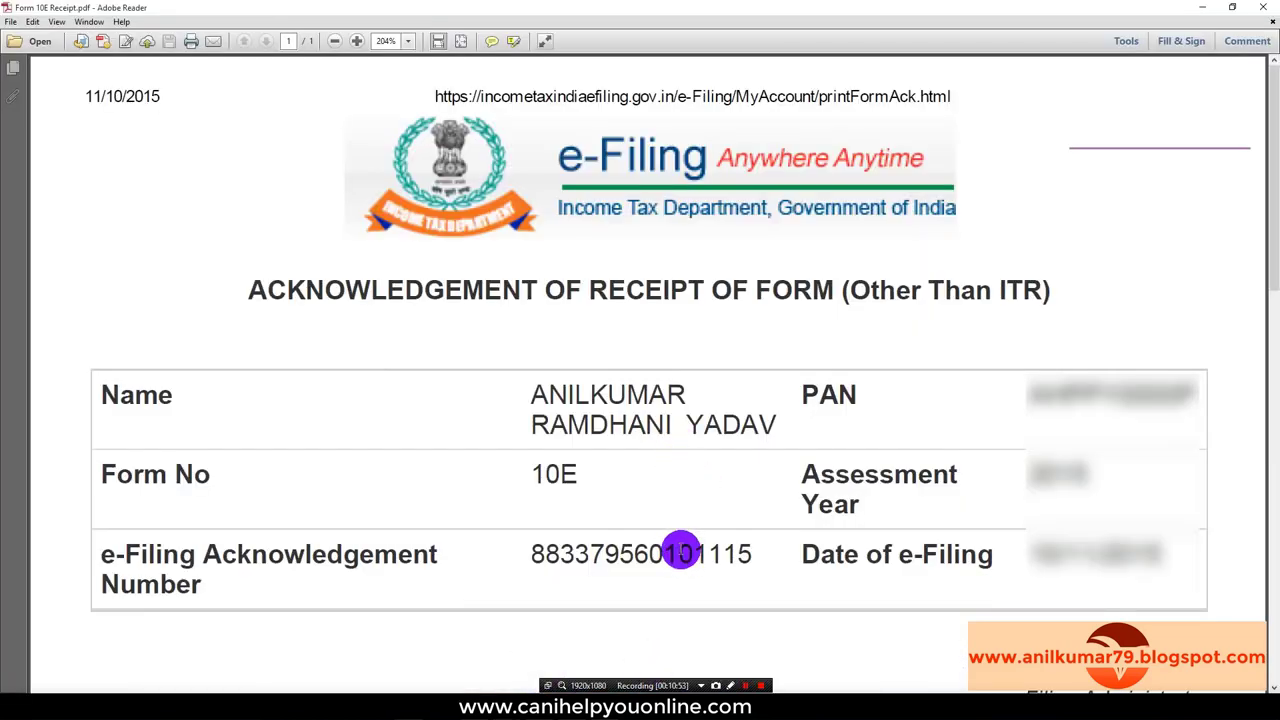
pyautogui.click(409, 42)
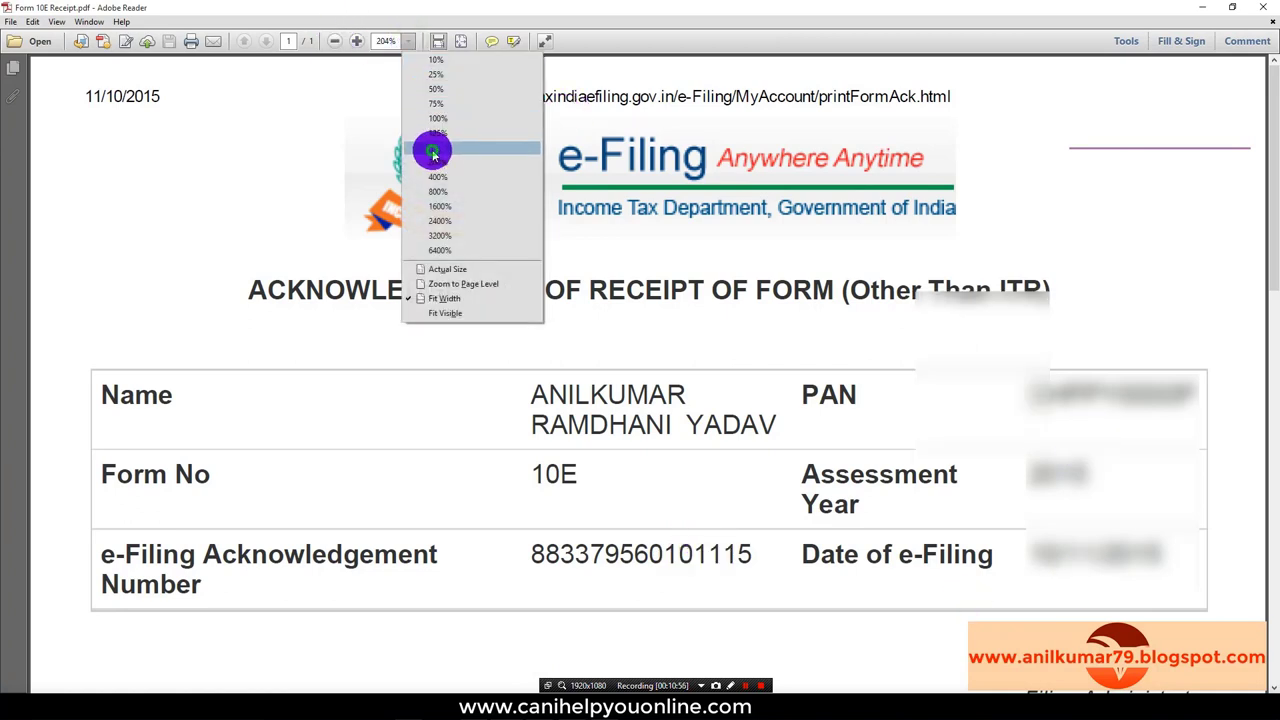
pyautogui.click(433, 150)
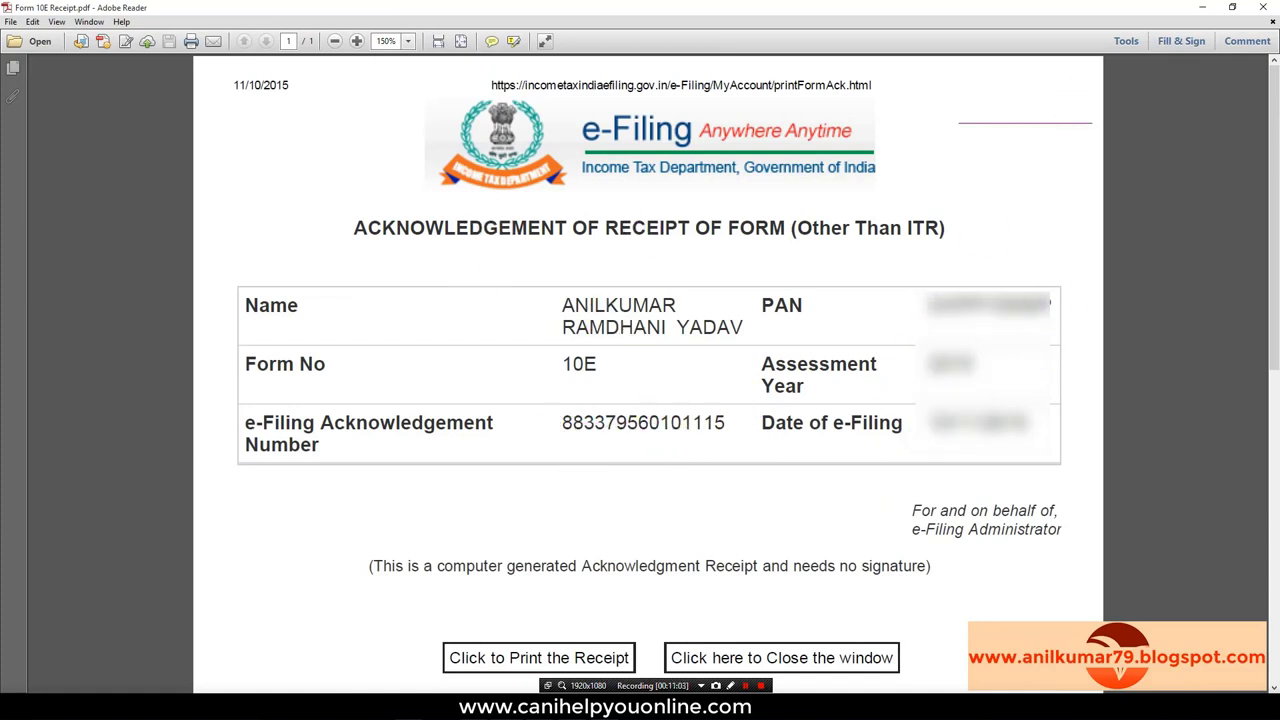
pyautogui.moveTo(505, 698)
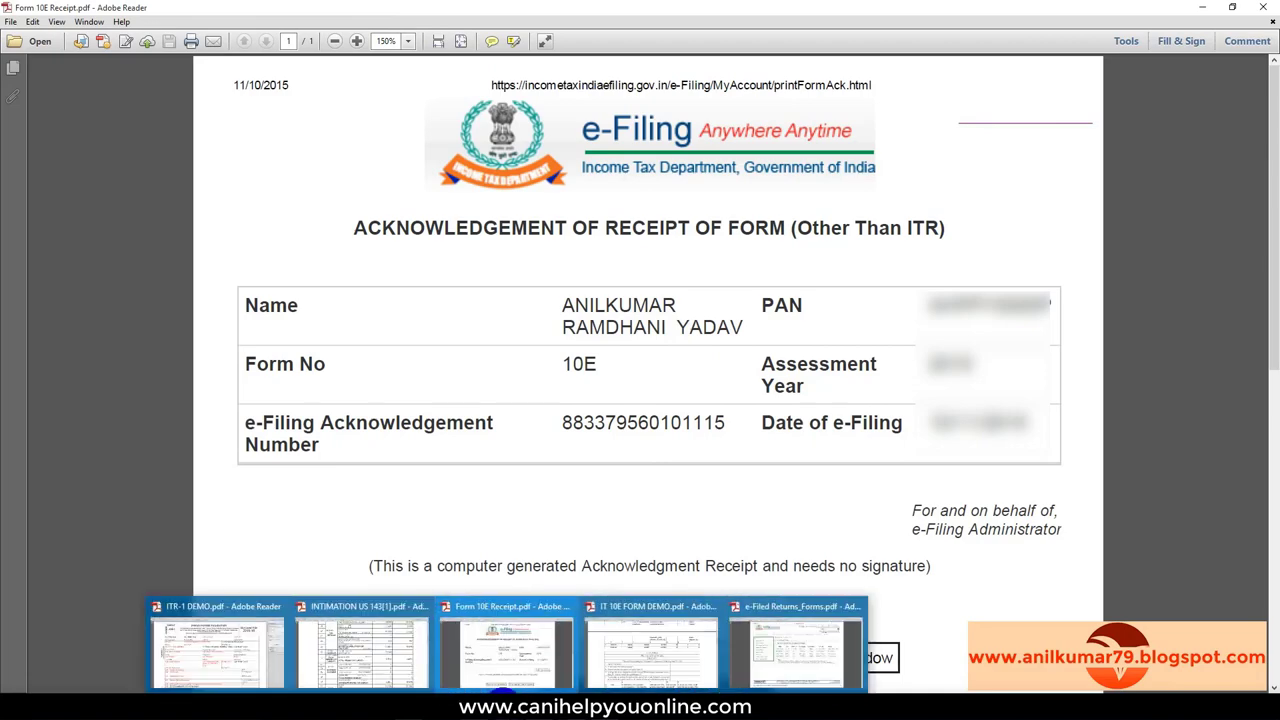
pyautogui.click(779, 660)
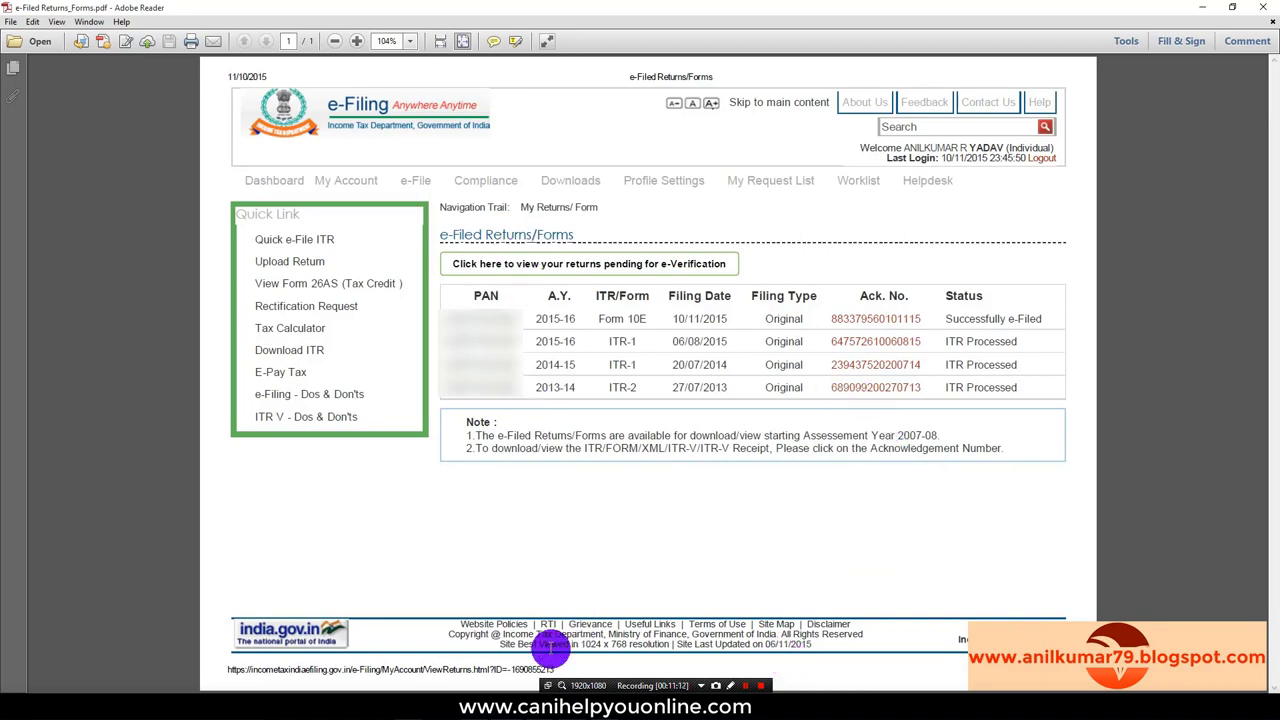
# Step: Return to the e-Filing portal in Chrome and open the account Dashboard from the top menu
pyautogui.hotkey('alt', 'Tab')
pyautogui.scroll(4, 571, 528)
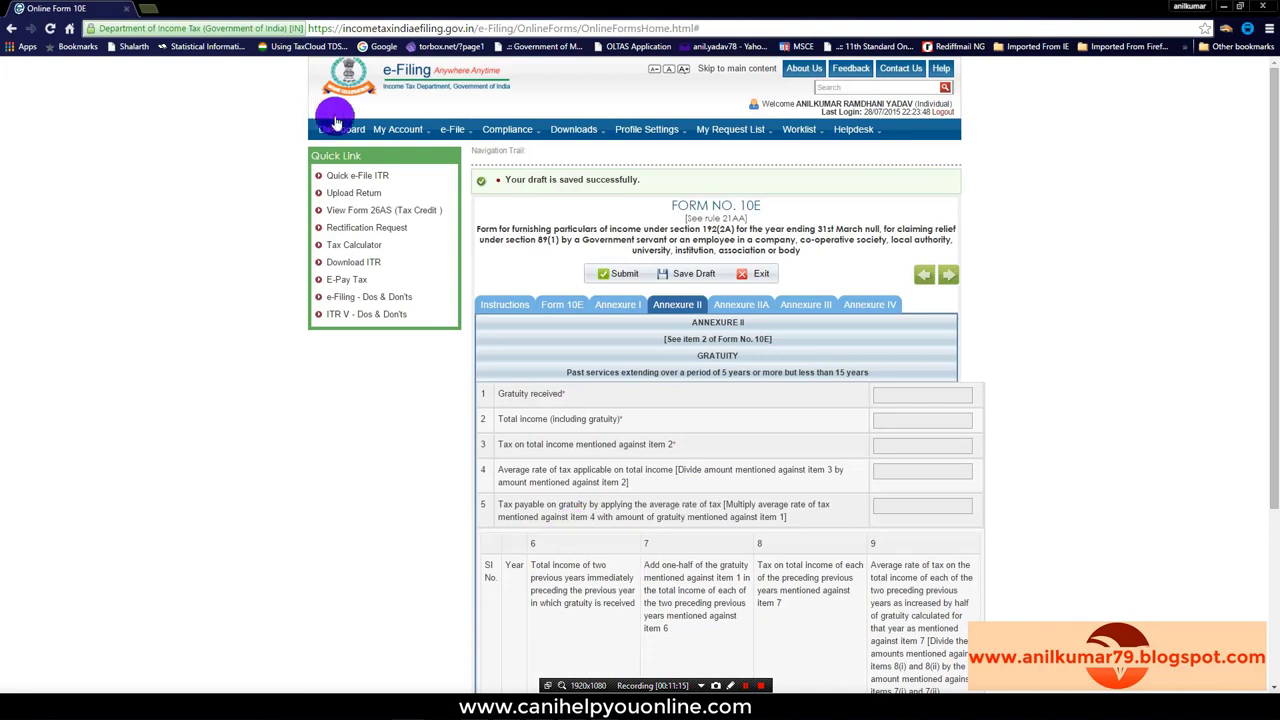
pyautogui.click(336, 133)
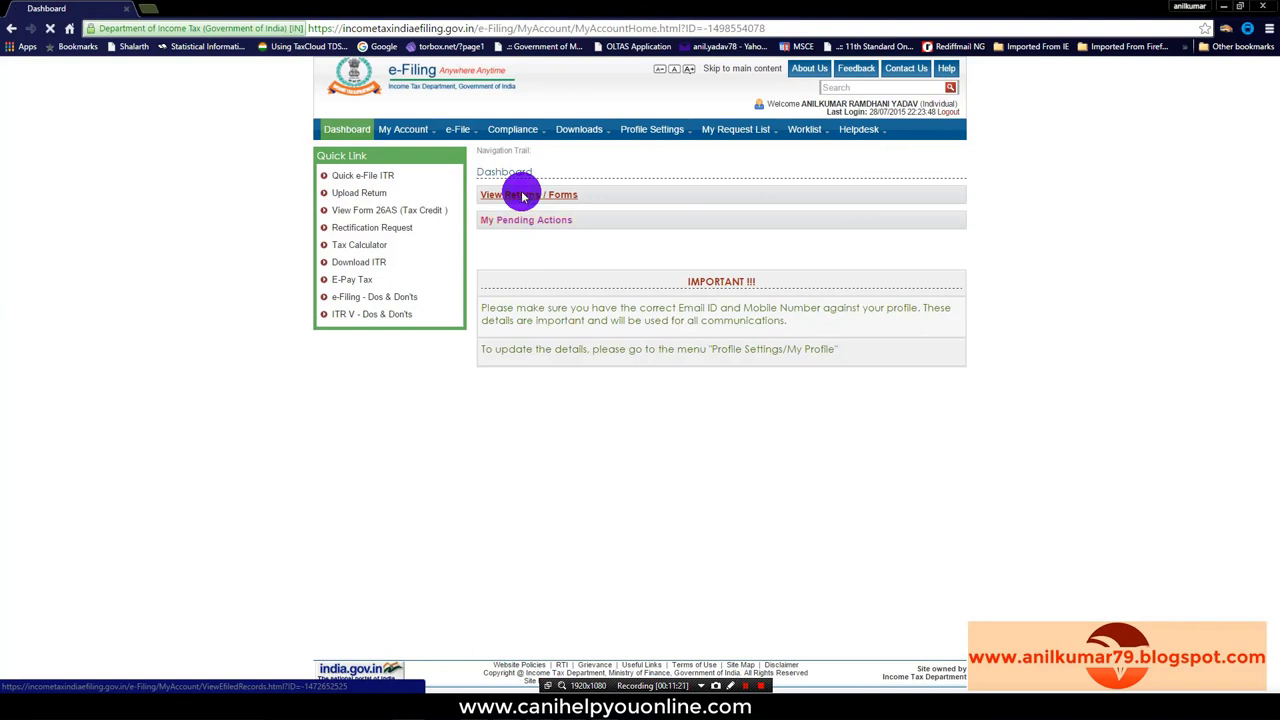
# Step: Open View Returns / Forms to list the three ITR-1 returns for 2013-14 to 2015-16
pyautogui.click(522, 196)
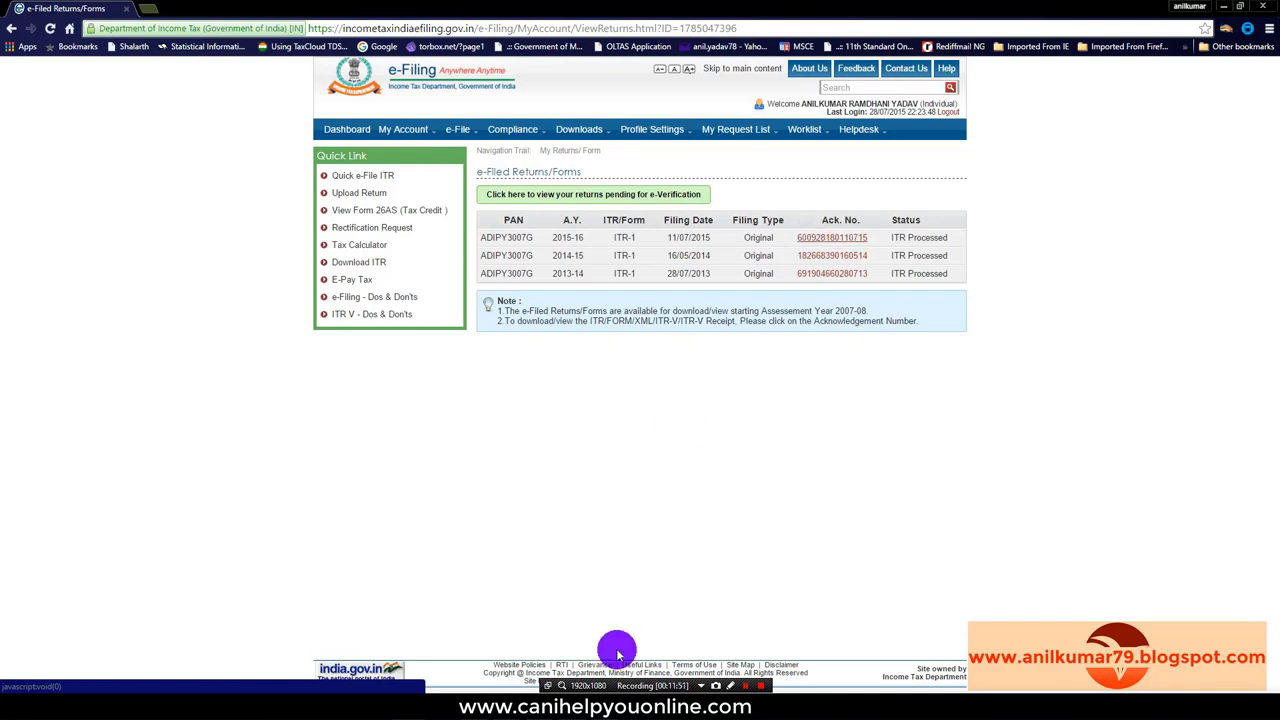
# Step: In the saved e-Filed Returns/Forms PDF, highlight the Form 10E row marked Successfully e-Filed
pyautogui.moveTo(648, 660)
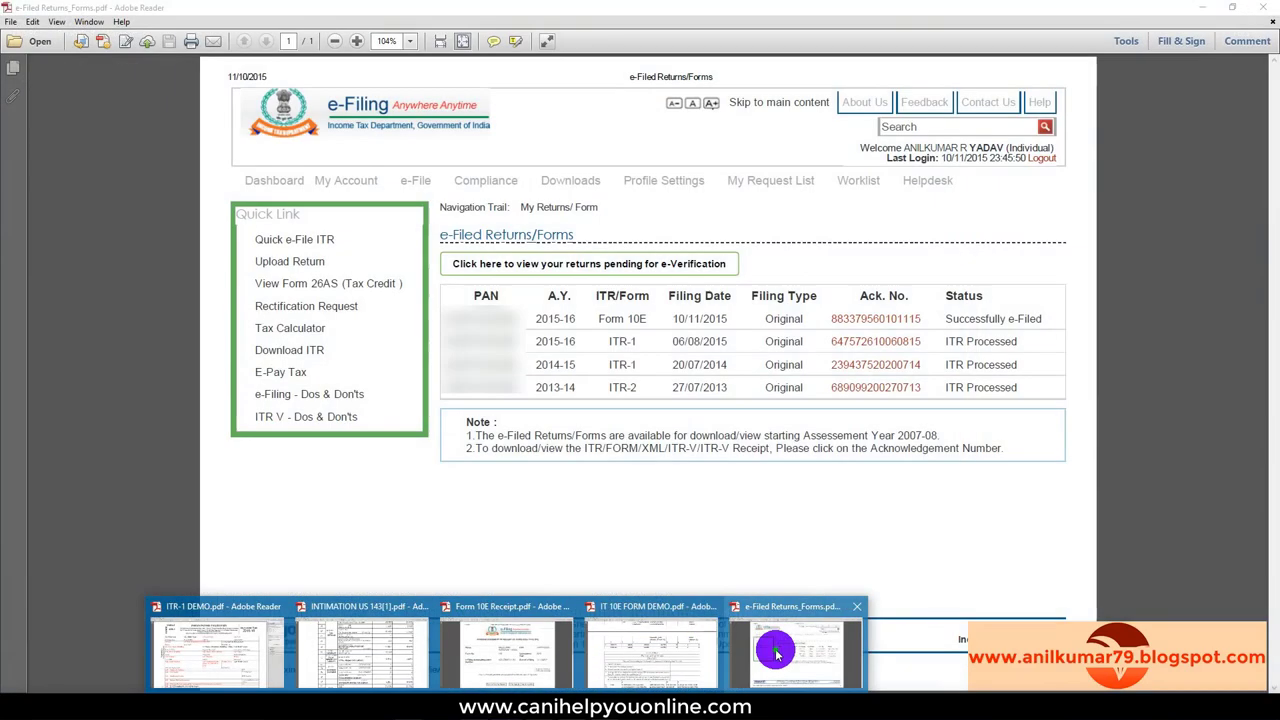
pyautogui.click(766, 660)
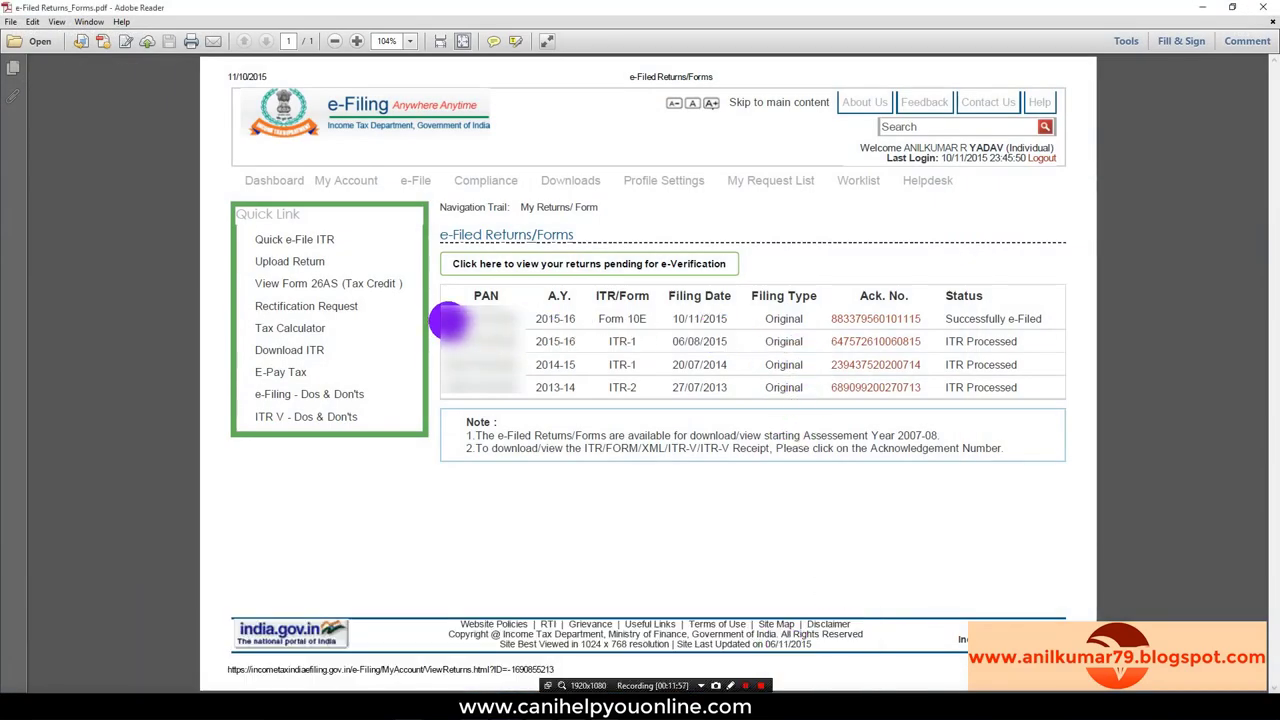
pyautogui.moveTo(448, 320); pyautogui.dragTo(1022, 325)
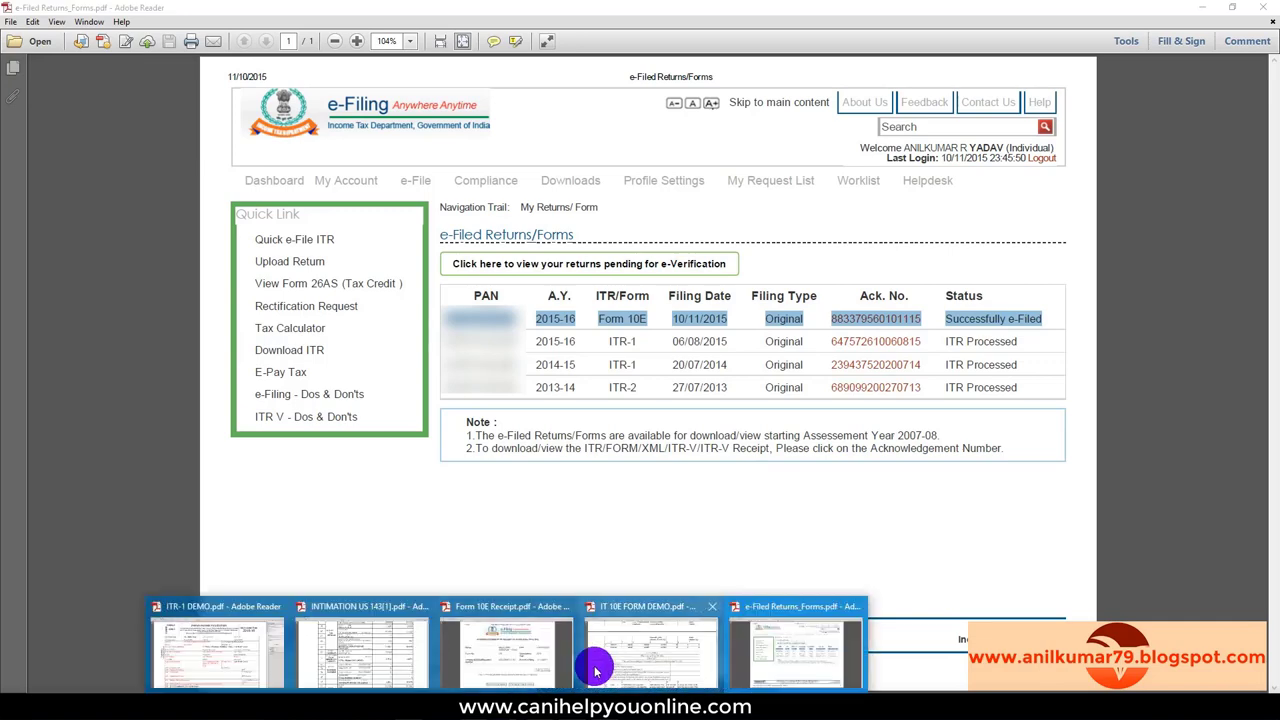
# Step: Look through the Form 10E receipt and IT 10E FORM DEMO PDFs, then bring ITR-1 DEMO.pdf forward
pyautogui.click(530, 670)
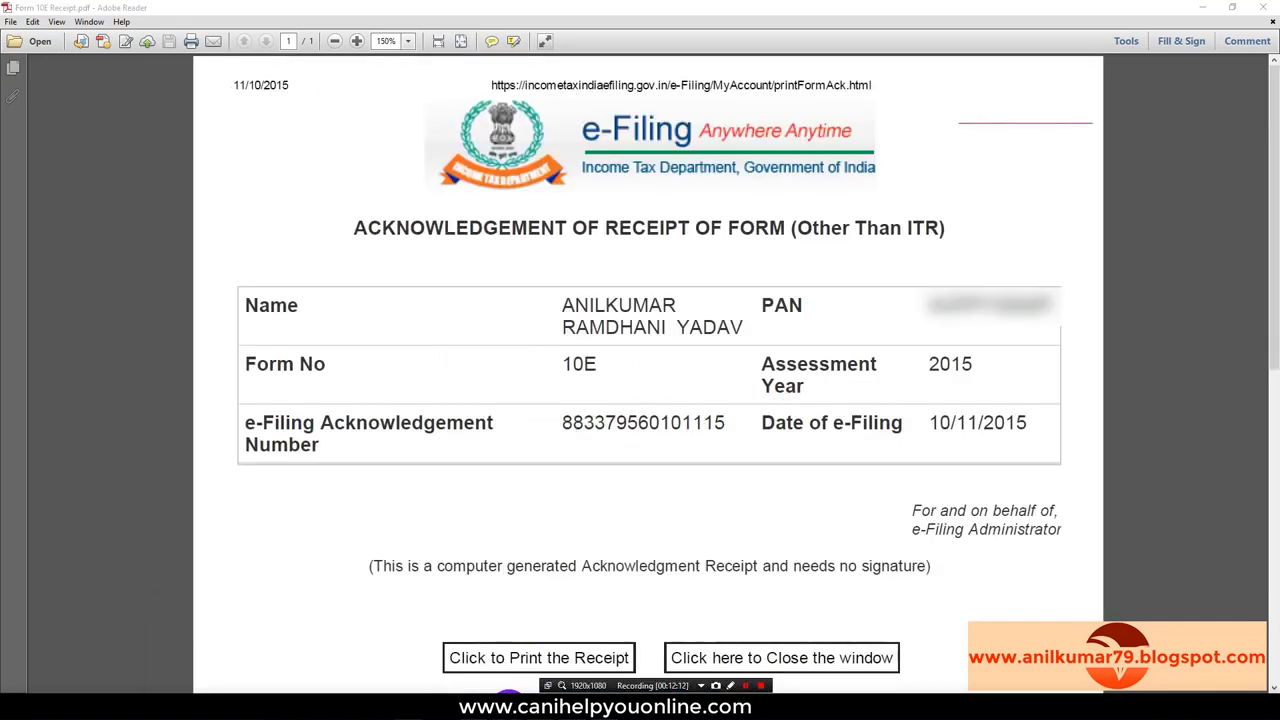
pyautogui.click(668, 650)
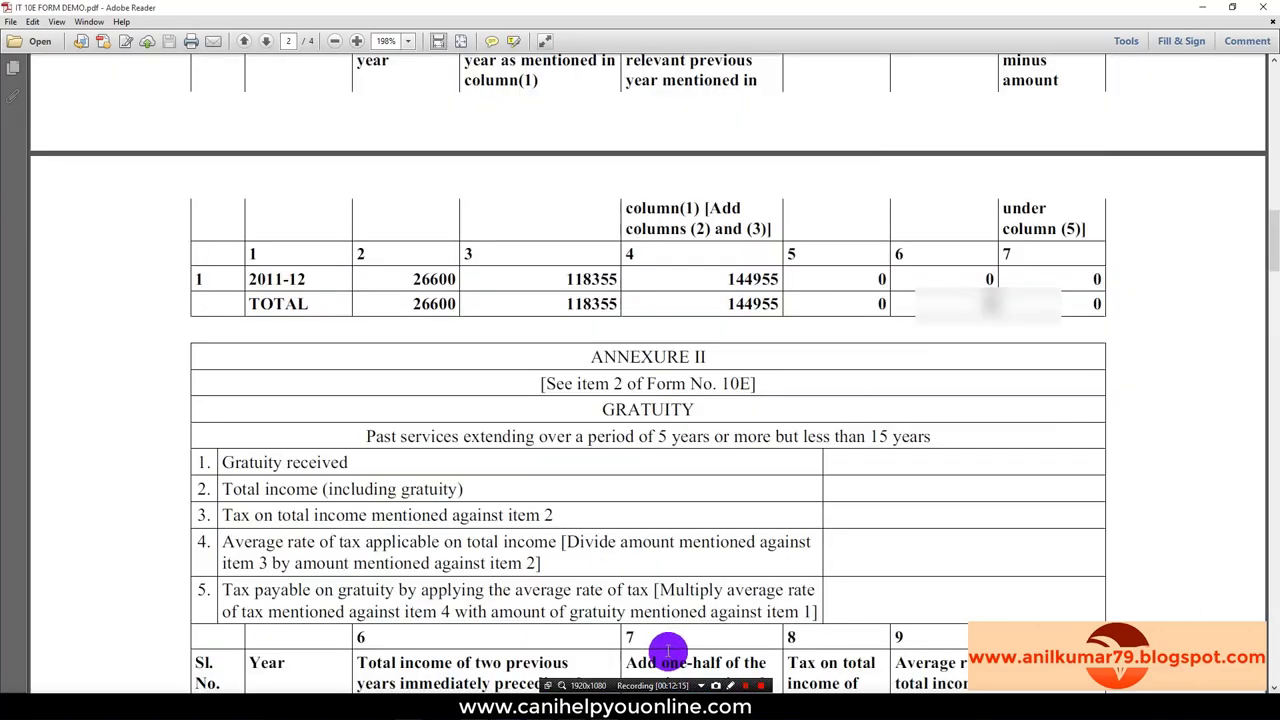
pyautogui.scroll(8, 664, 598)
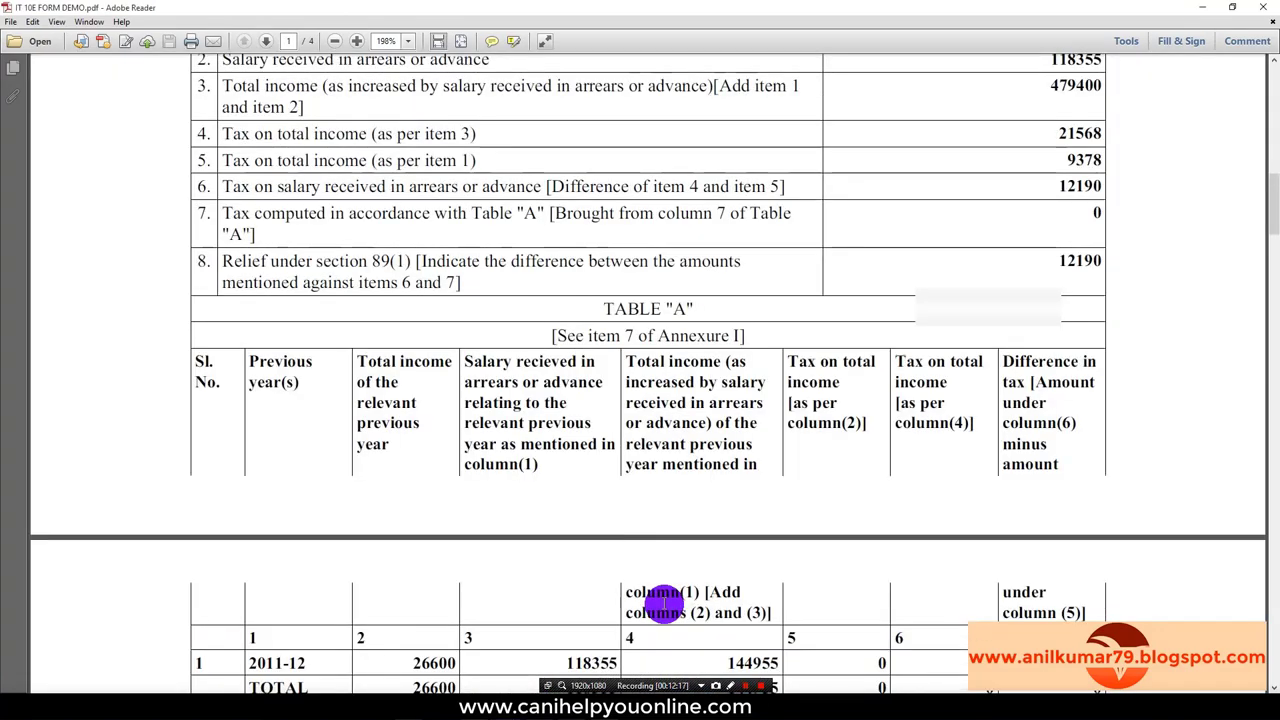
pyautogui.scroll(19, 664, 598)
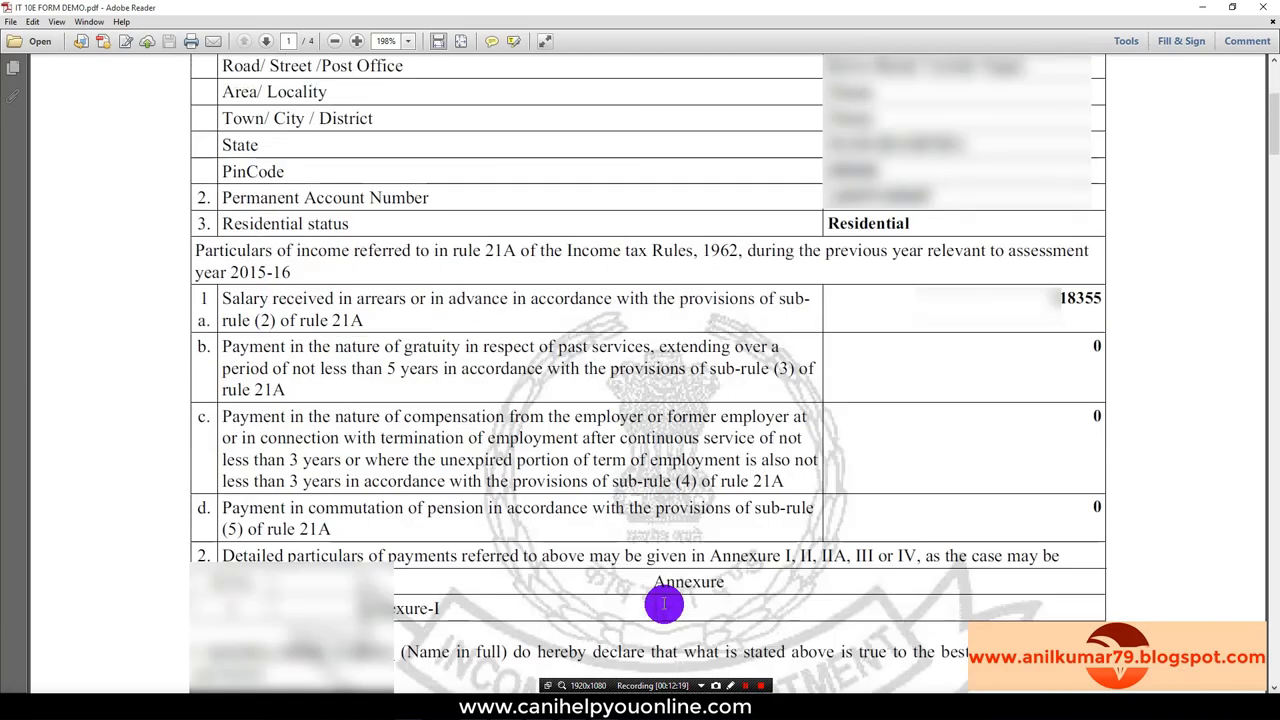
pyautogui.moveTo(508, 708)
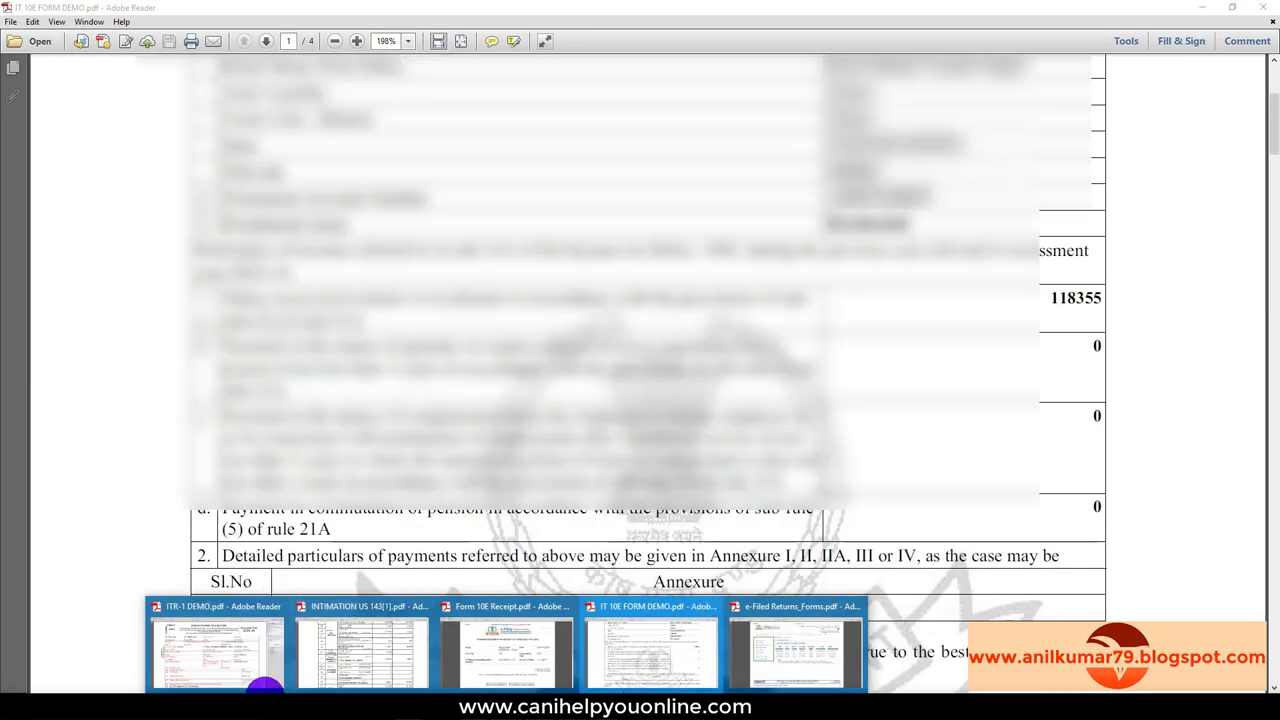
pyautogui.click(221, 654)
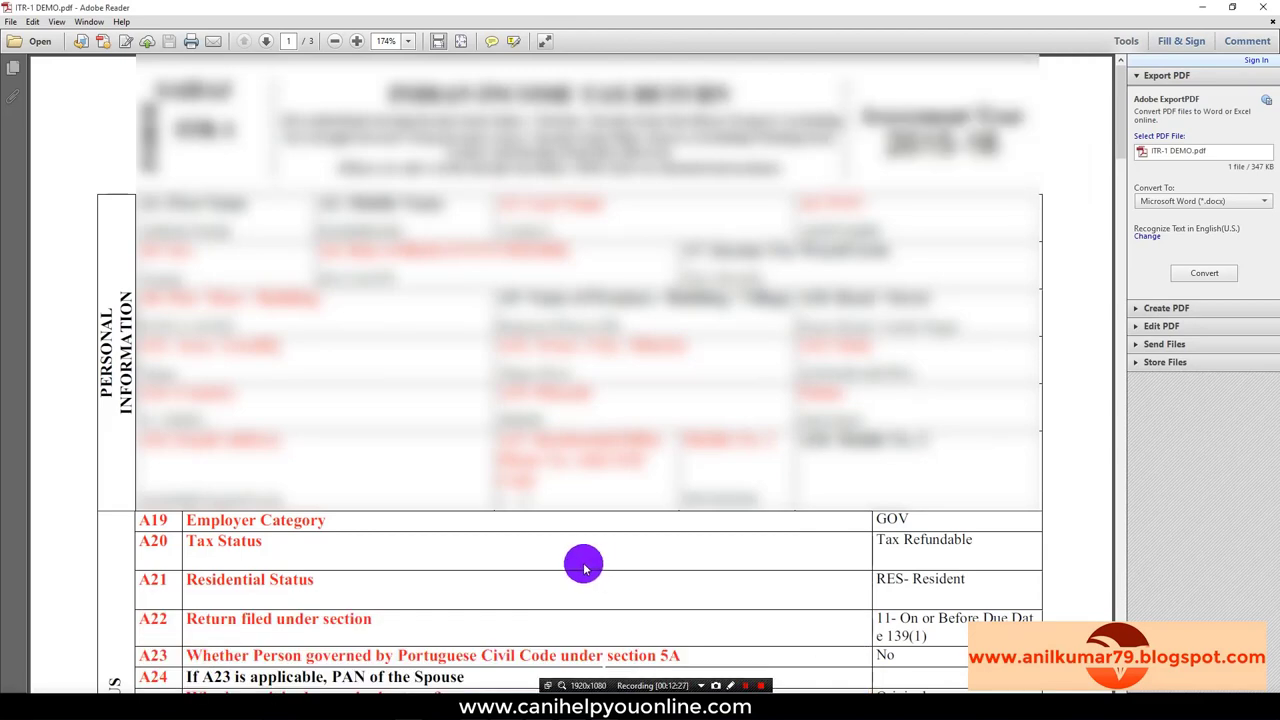
# Step: Highlight the ITR-1 D7 Relief u/s 89 row showing 12190, then return to the e-Filed Returns/Forms page
pyautogui.scroll(-15, 584, 567)
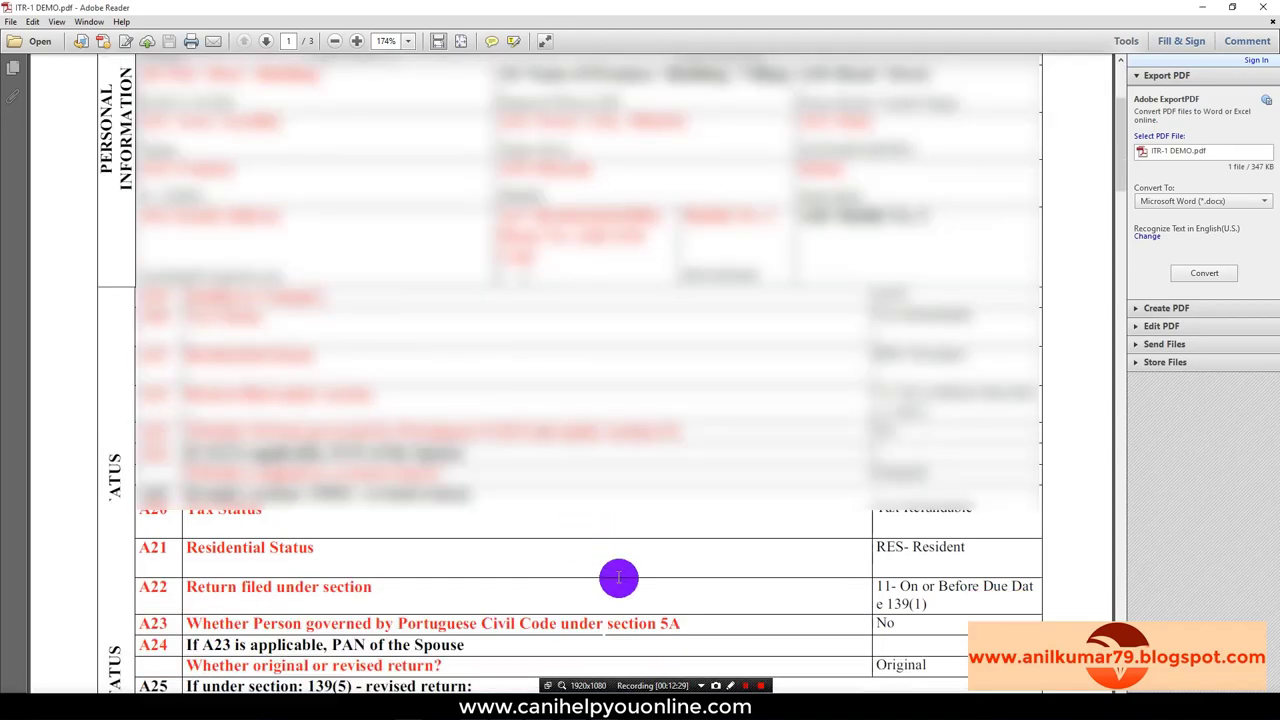
pyautogui.scroll(-6, 635, 593)
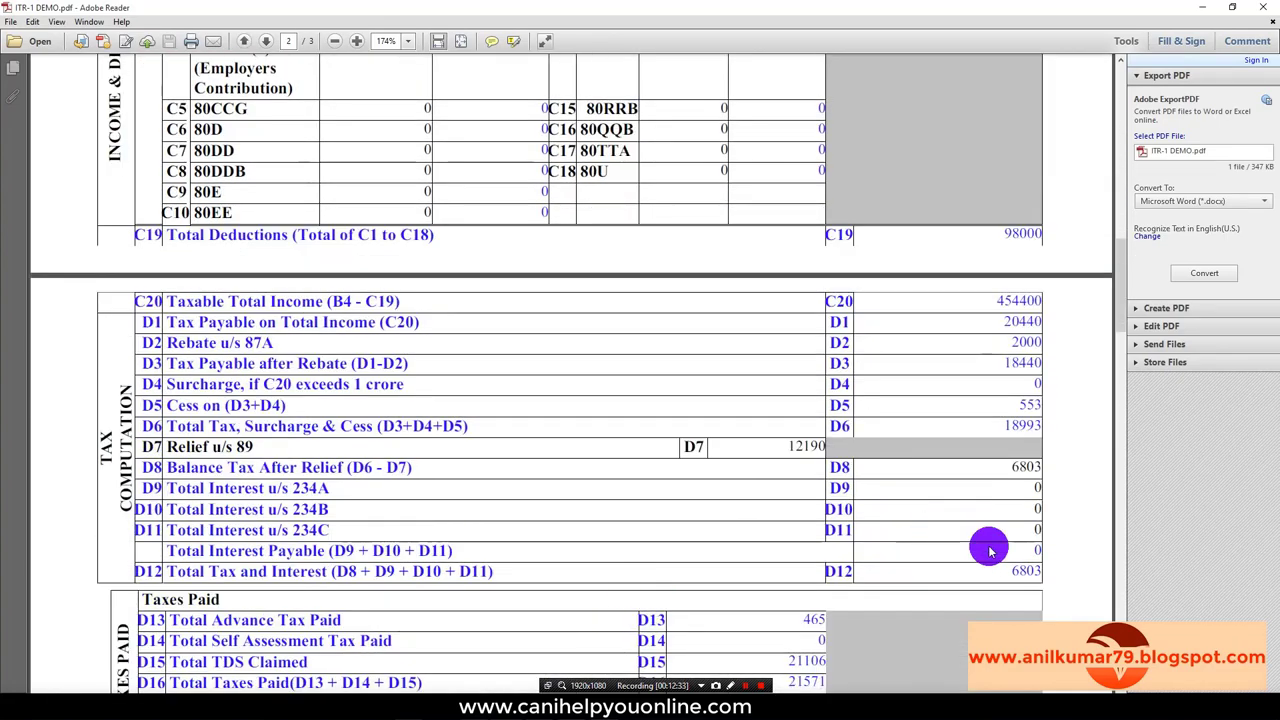
pyautogui.scroll(-4, 396, 601)
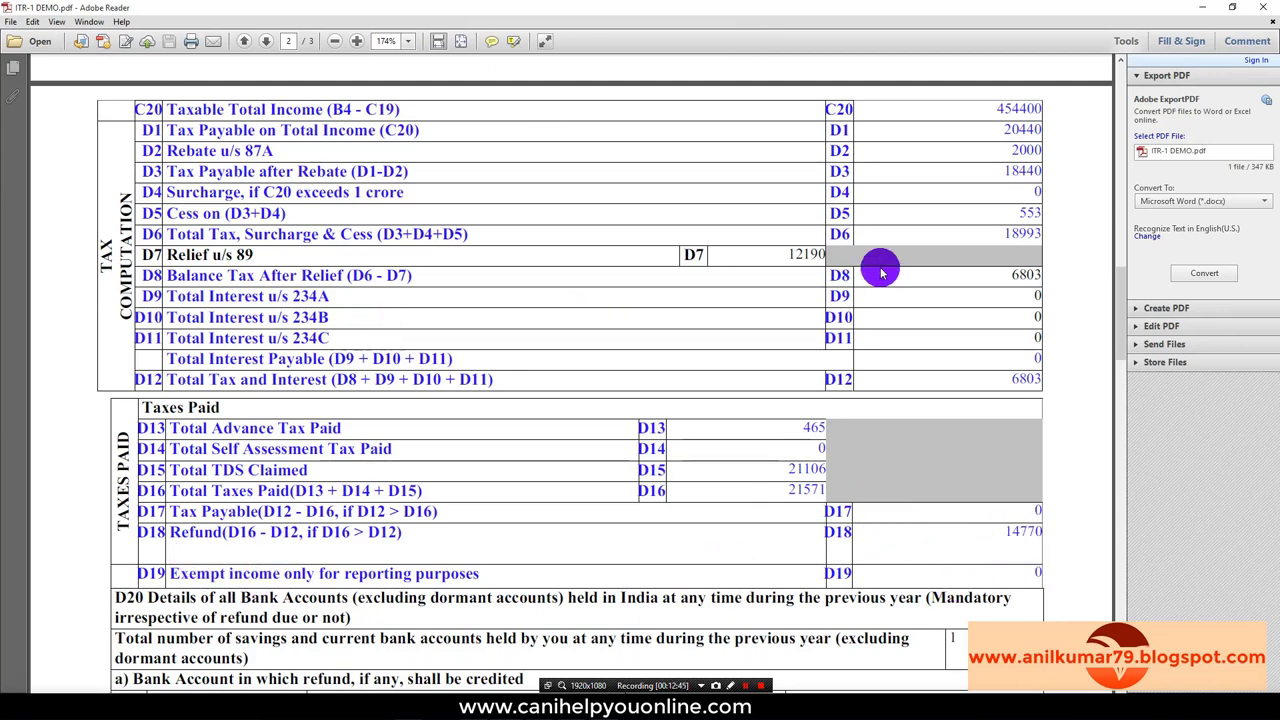
pyautogui.click(801, 256)
pyautogui.doubleClick(803, 256)
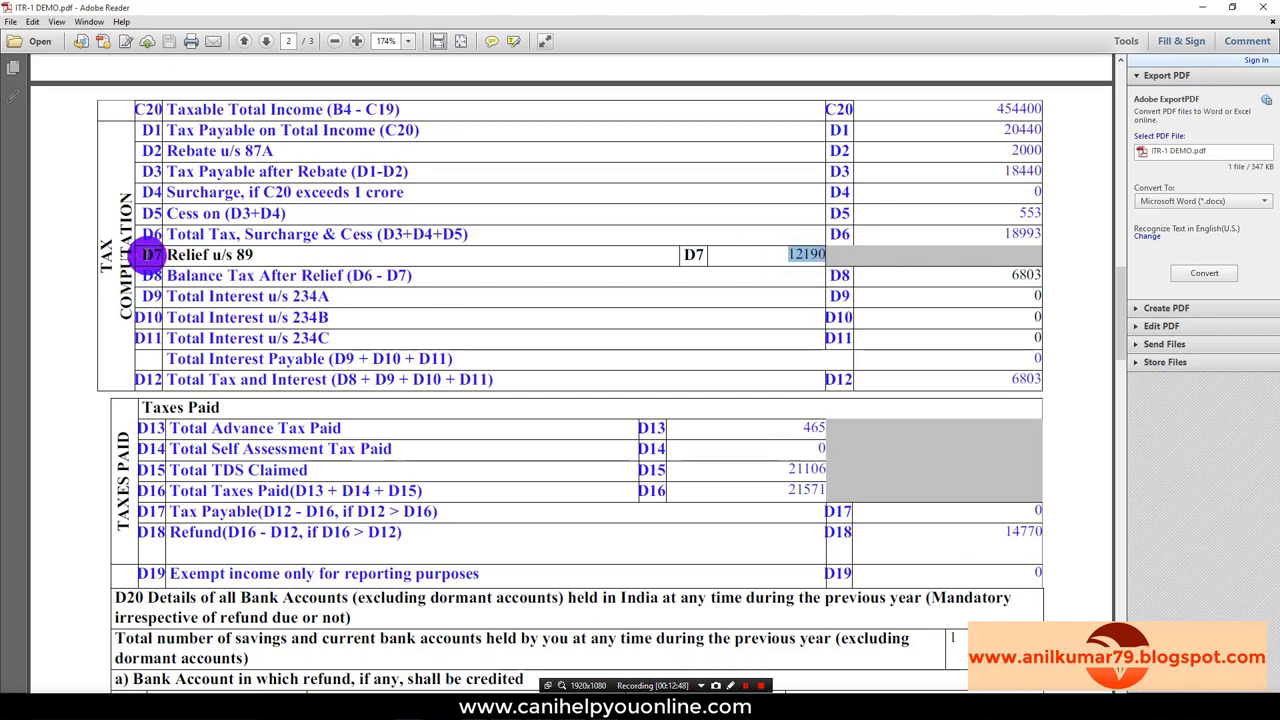
pyautogui.moveTo(152, 256); pyautogui.dragTo(829, 256)
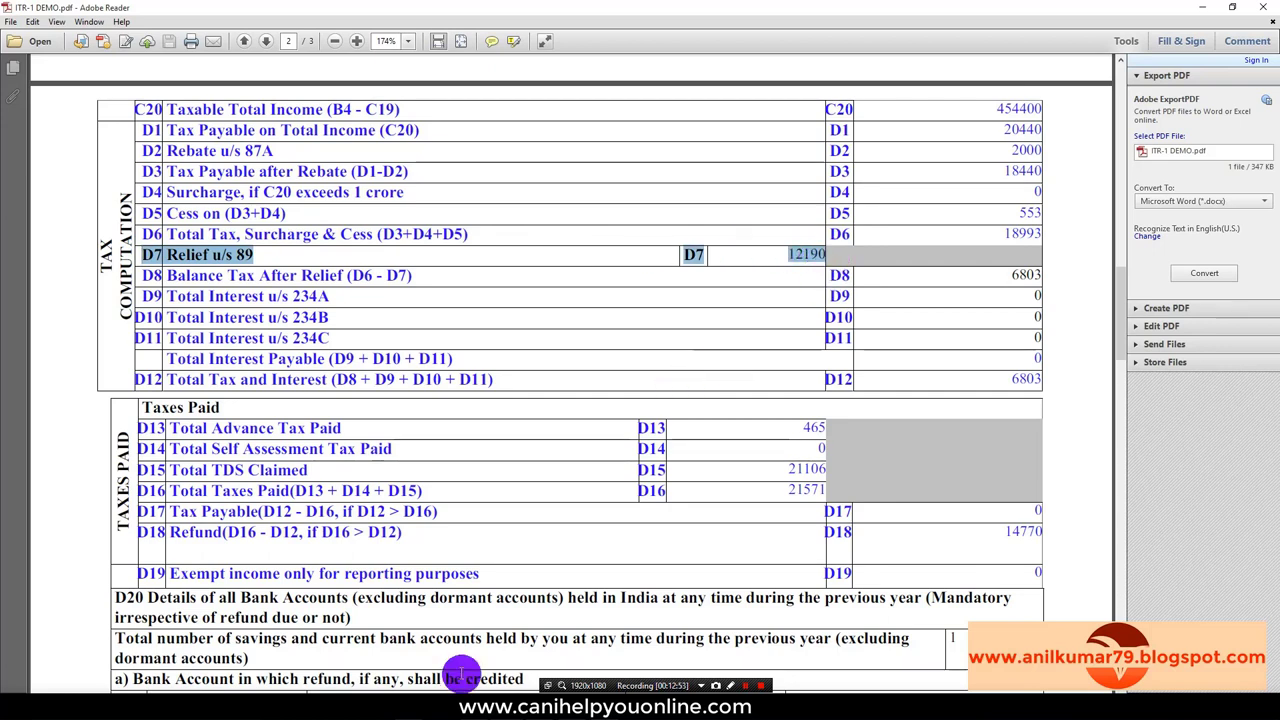
pyautogui.hotkey('alt', 'Tab')
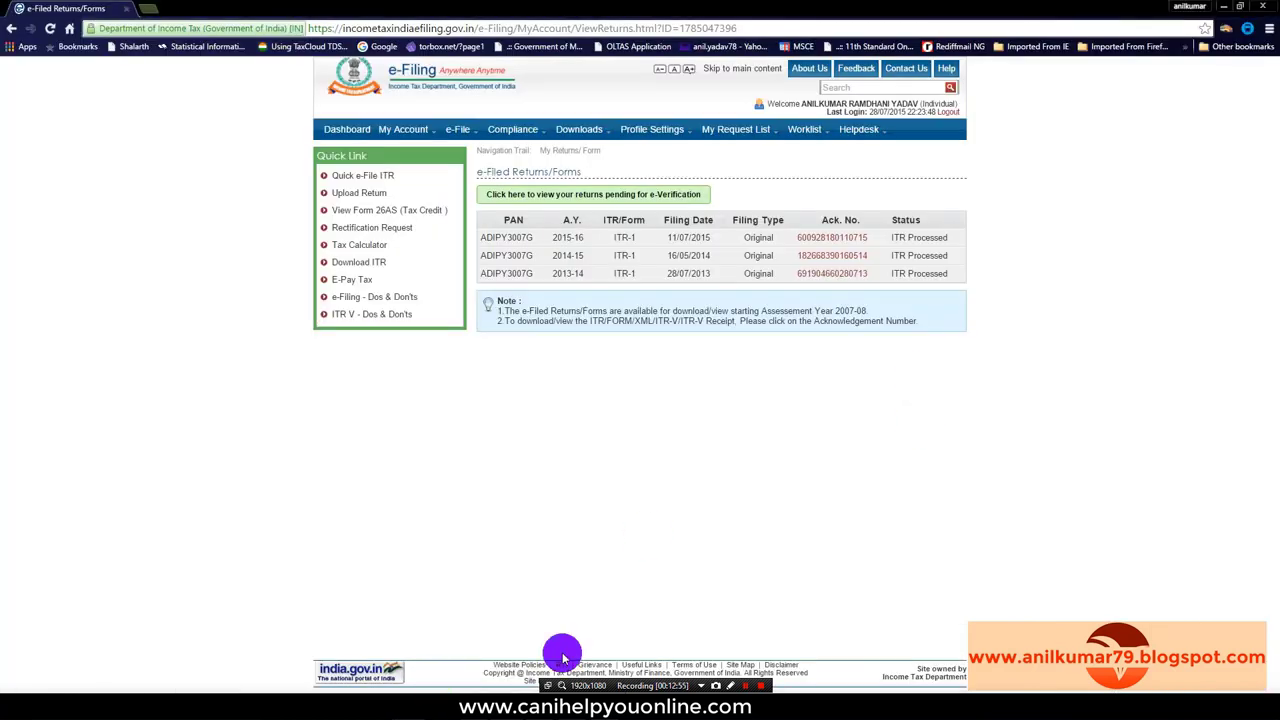
pyautogui.hotkey('alt', 'Tab')
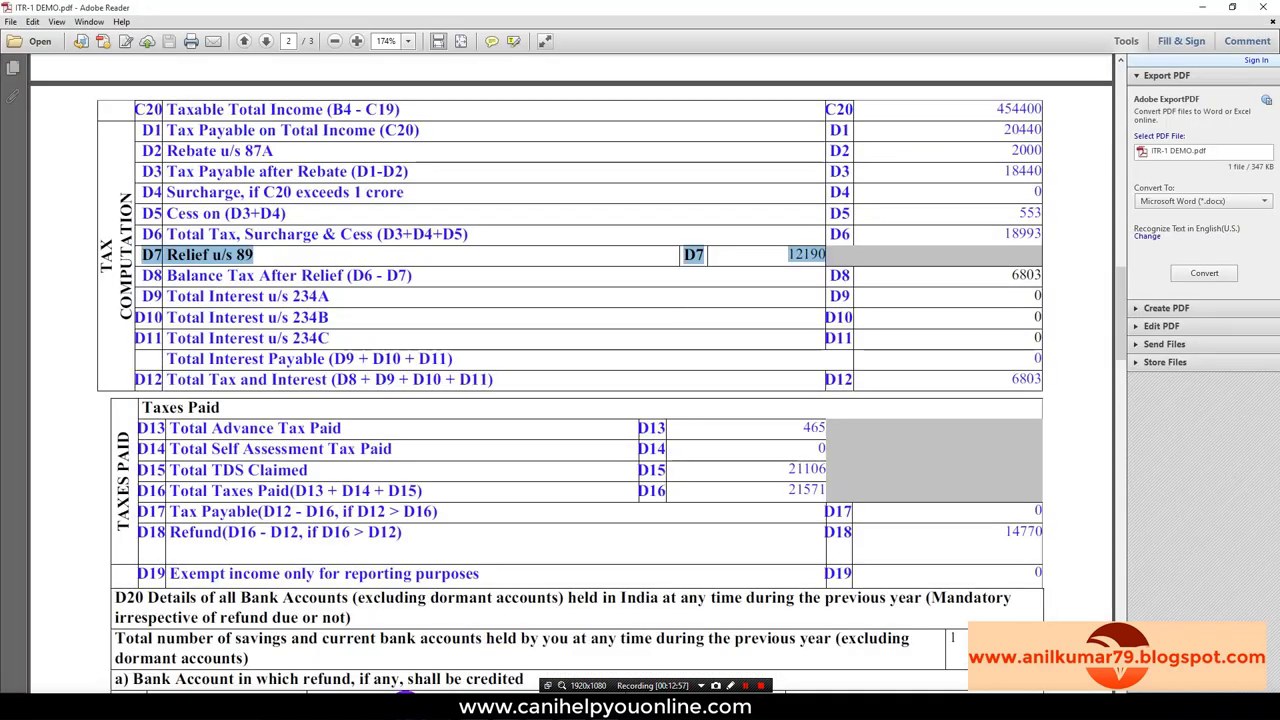
pyautogui.hotkey('alt', 'Tab')
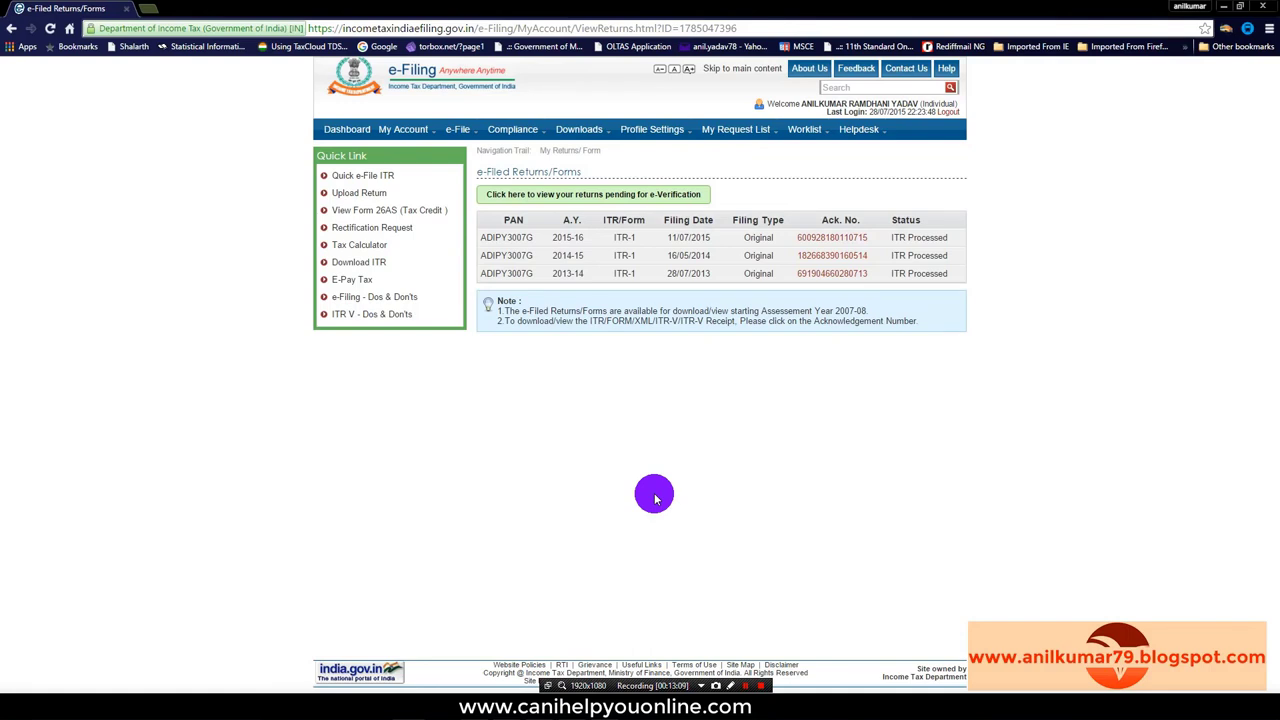
pyautogui.moveTo(463, 135)
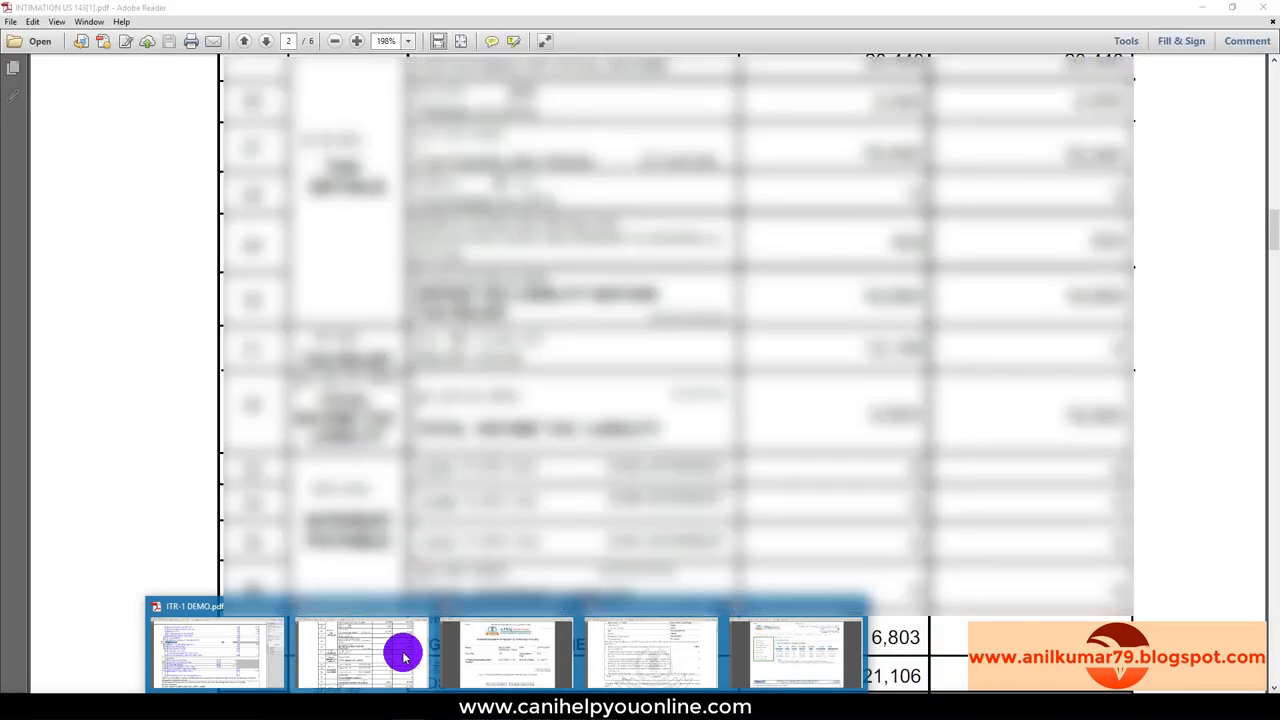
# Step: In the 143(1) intimation, highlight salary and gross total income of 5,52,396 as computed
pyautogui.click(405, 655)
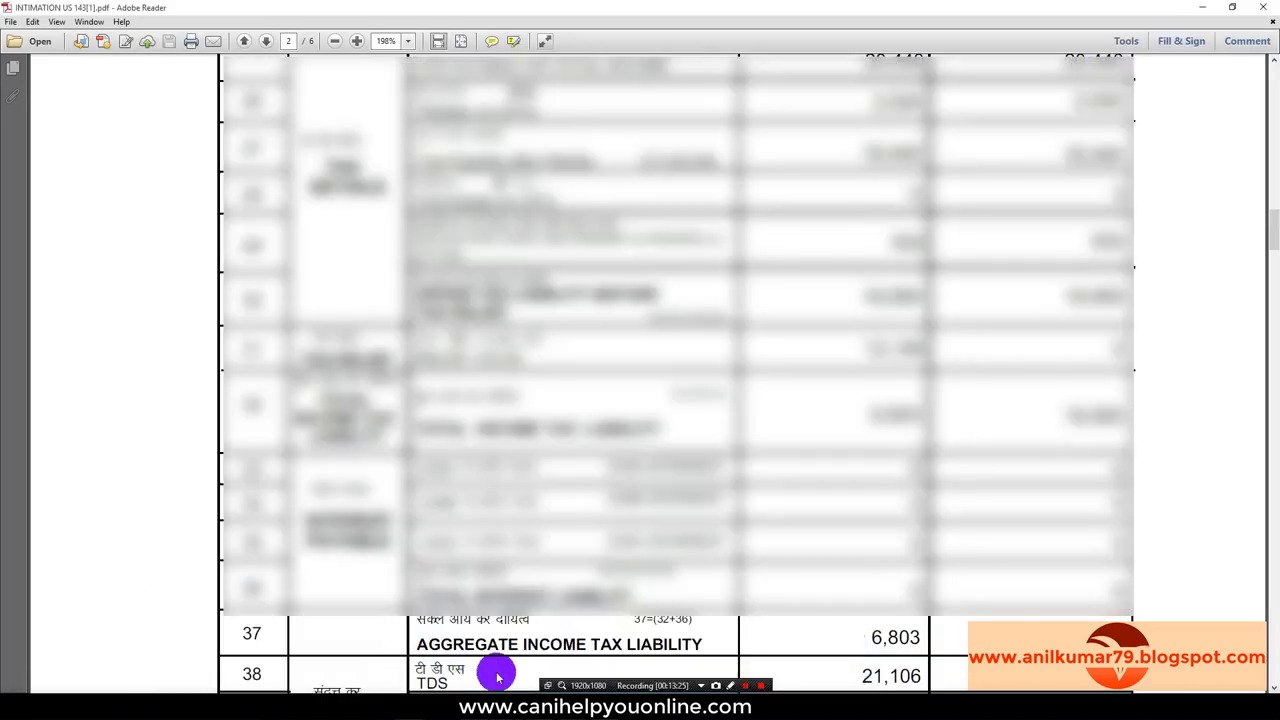
pyautogui.scroll(15, 500, 668)
pyautogui.scroll(15, 503, 673)
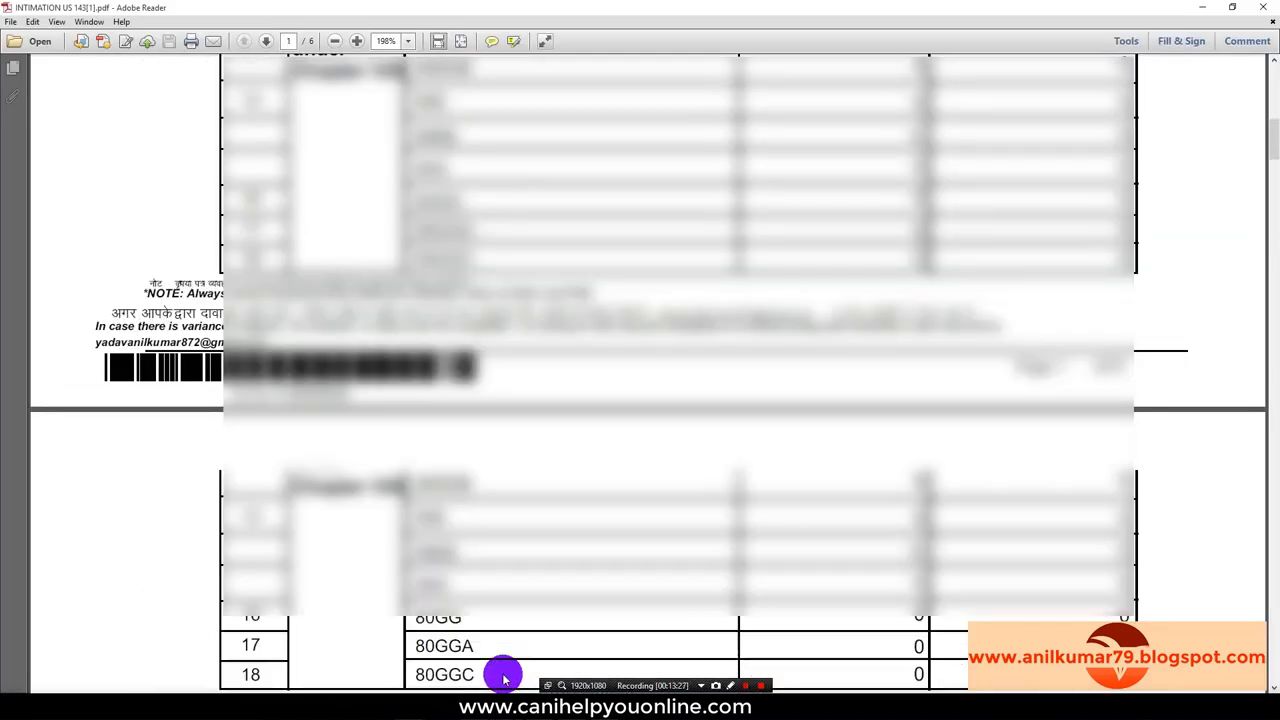
pyautogui.scroll(3, 500, 670)
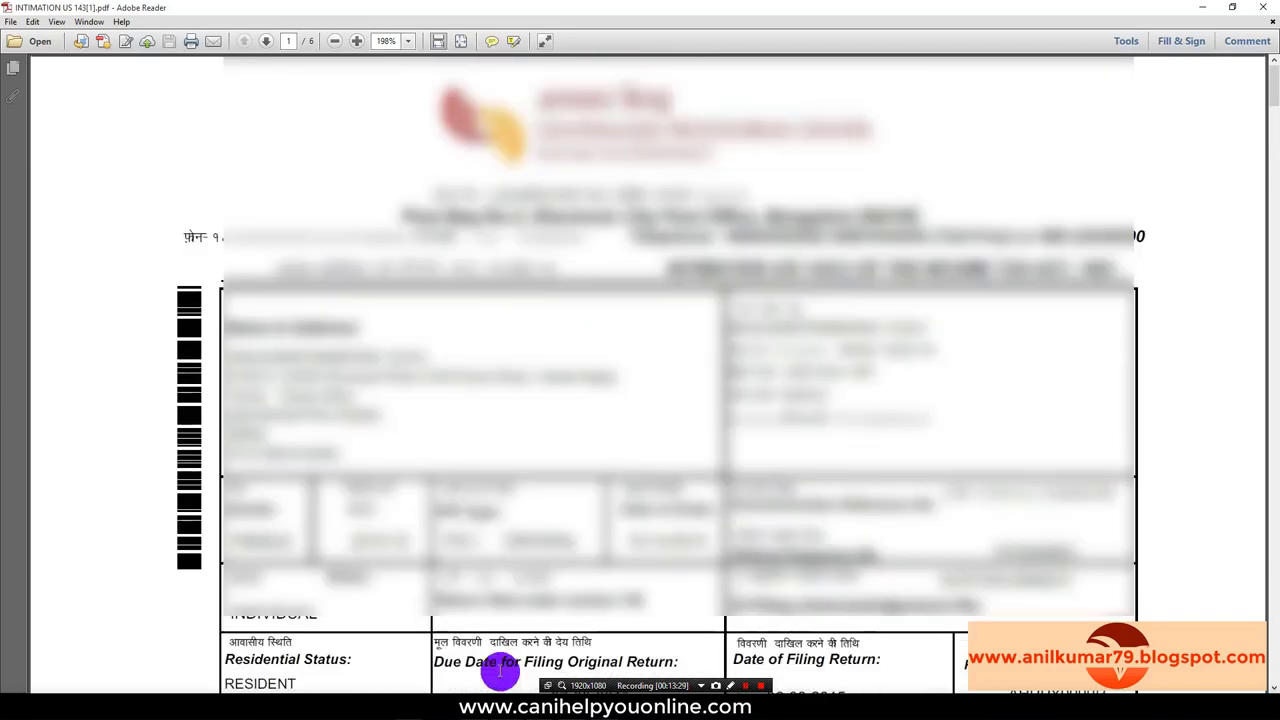
pyautogui.moveTo(515, 688)
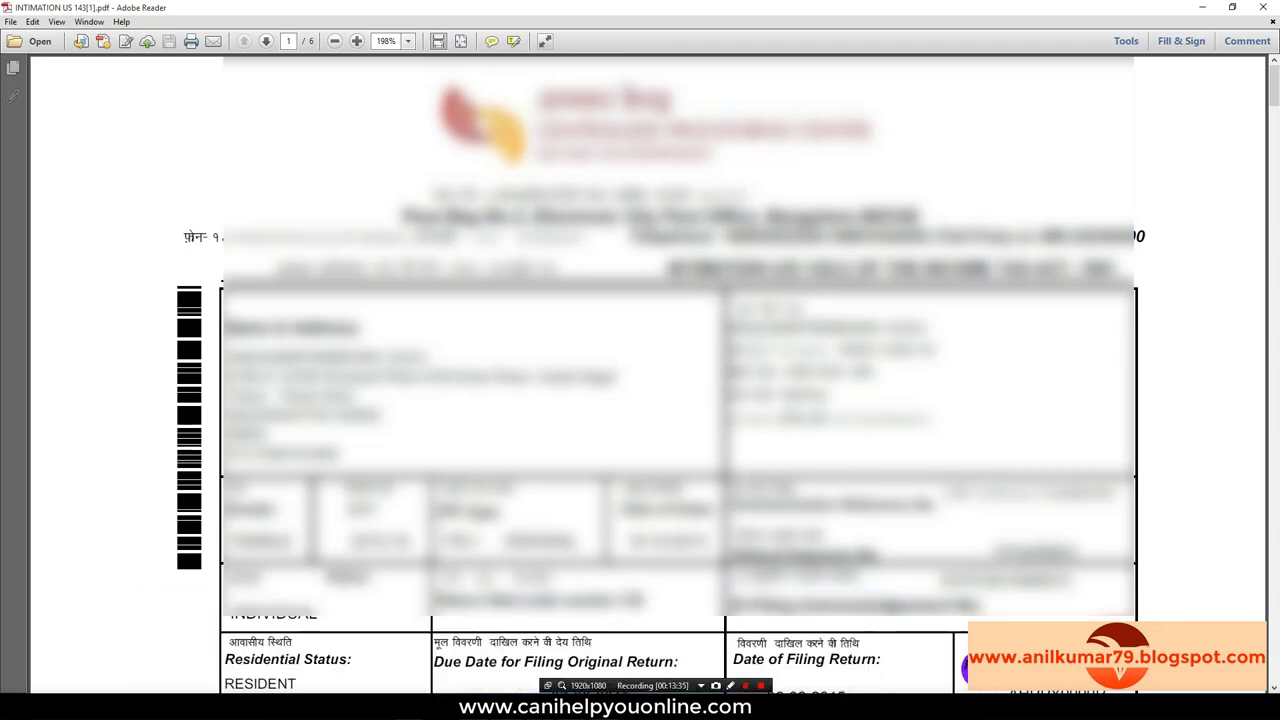
pyautogui.scroll(-10, 965, 668)
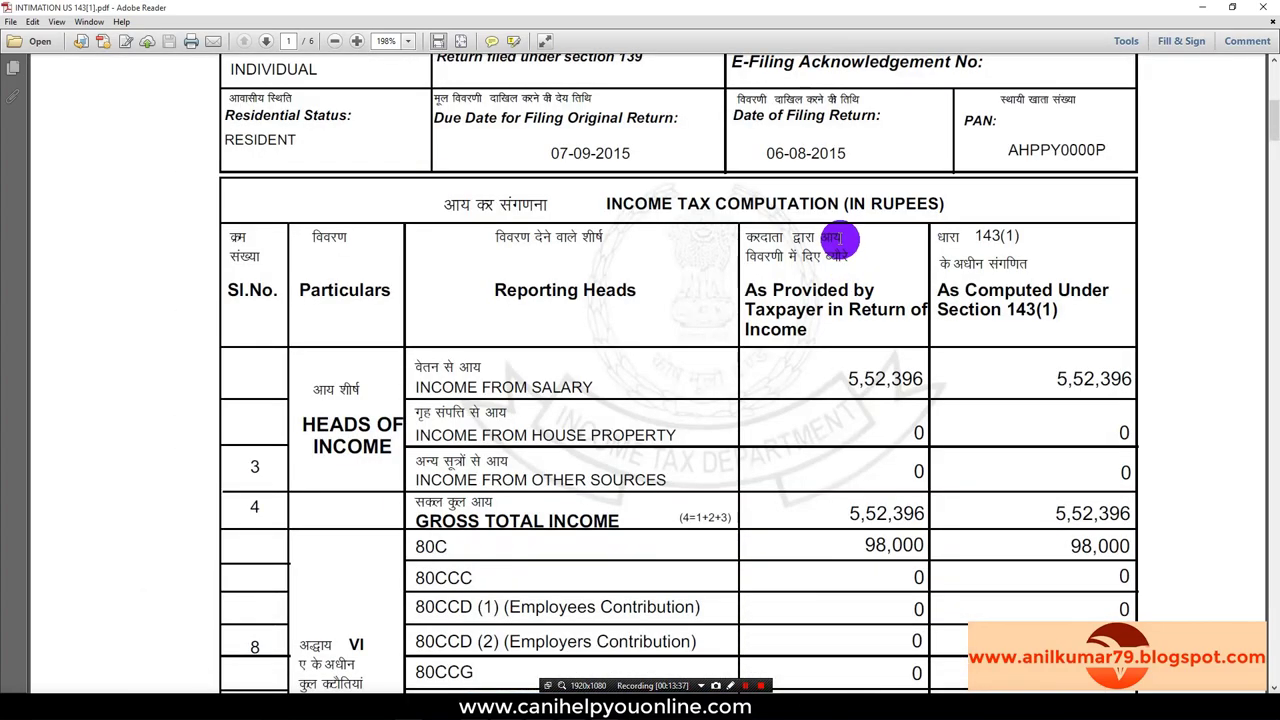
pyautogui.moveTo(749, 238); pyautogui.dragTo(1122, 378)
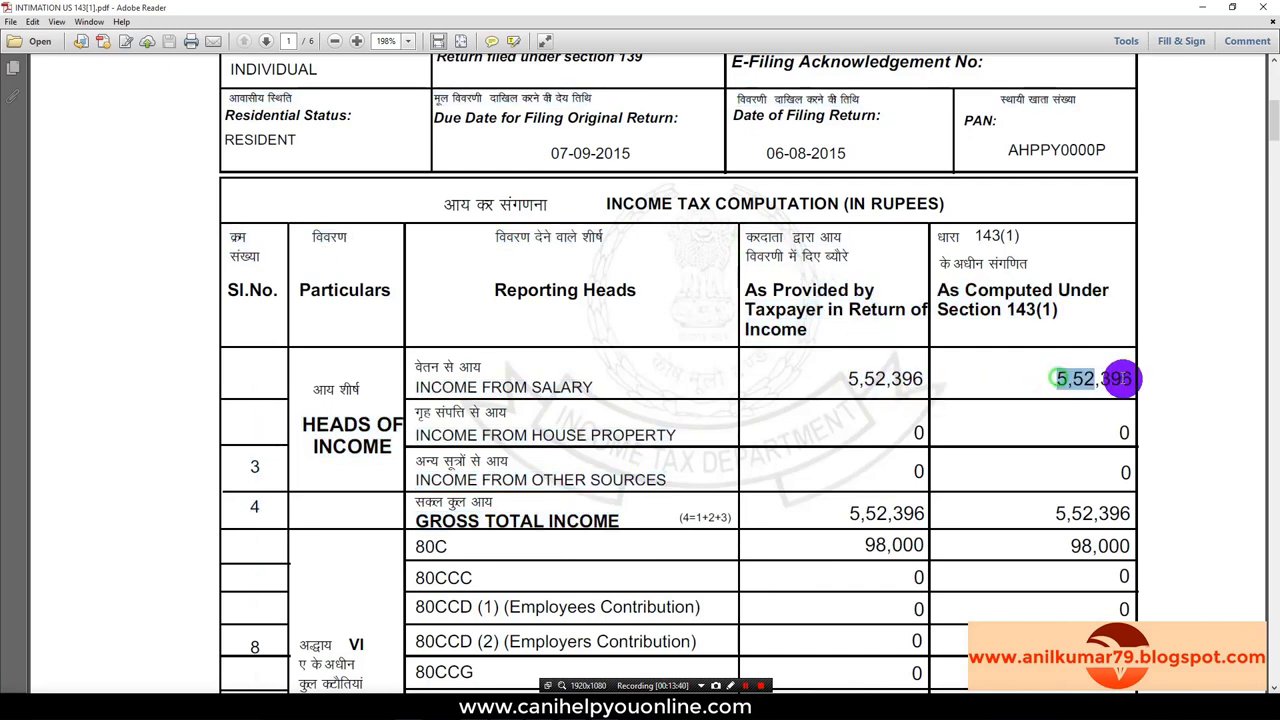
pyautogui.scroll(-3, 1000, 480)
pyautogui.moveTo(849, 352); pyautogui.dragTo(929, 351)
pyautogui.moveTo(1057, 352); pyautogui.dragTo(1130, 360)
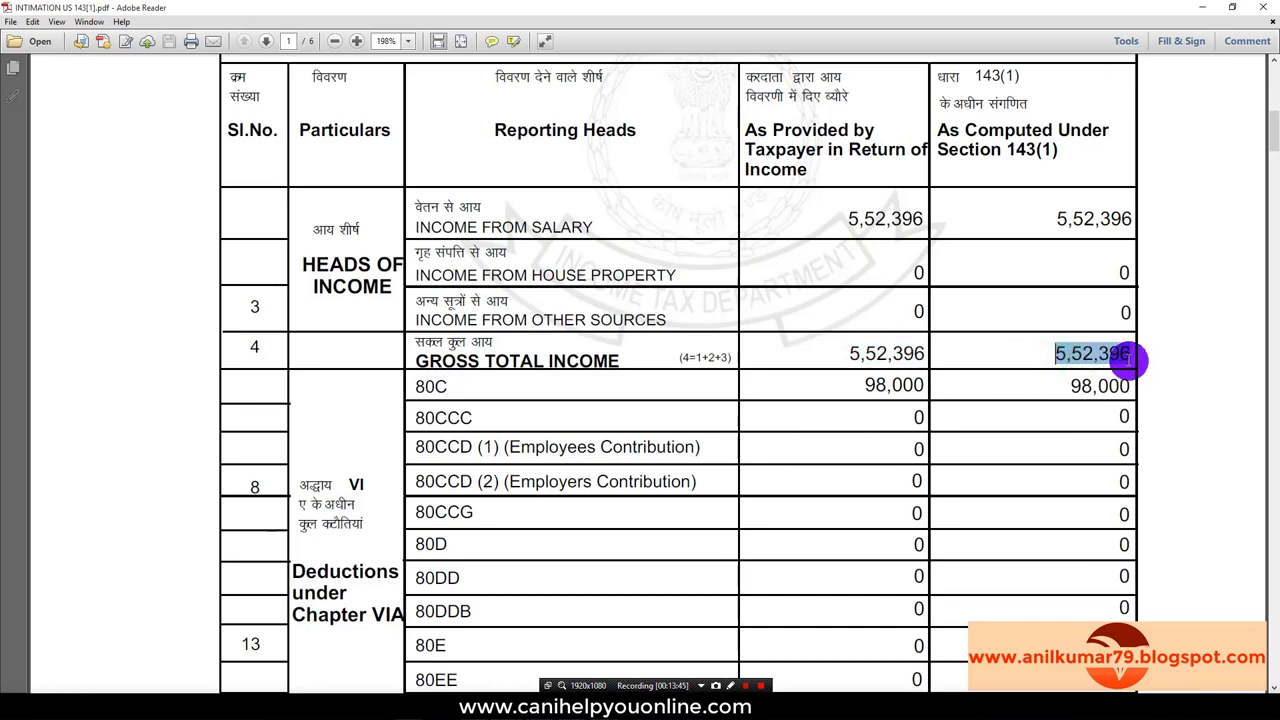
# Step: Compare relief u/s 89 by highlighting 12,190 claimed against 0 allowed under 143(1)
pyautogui.scroll(-10, 966, 583)
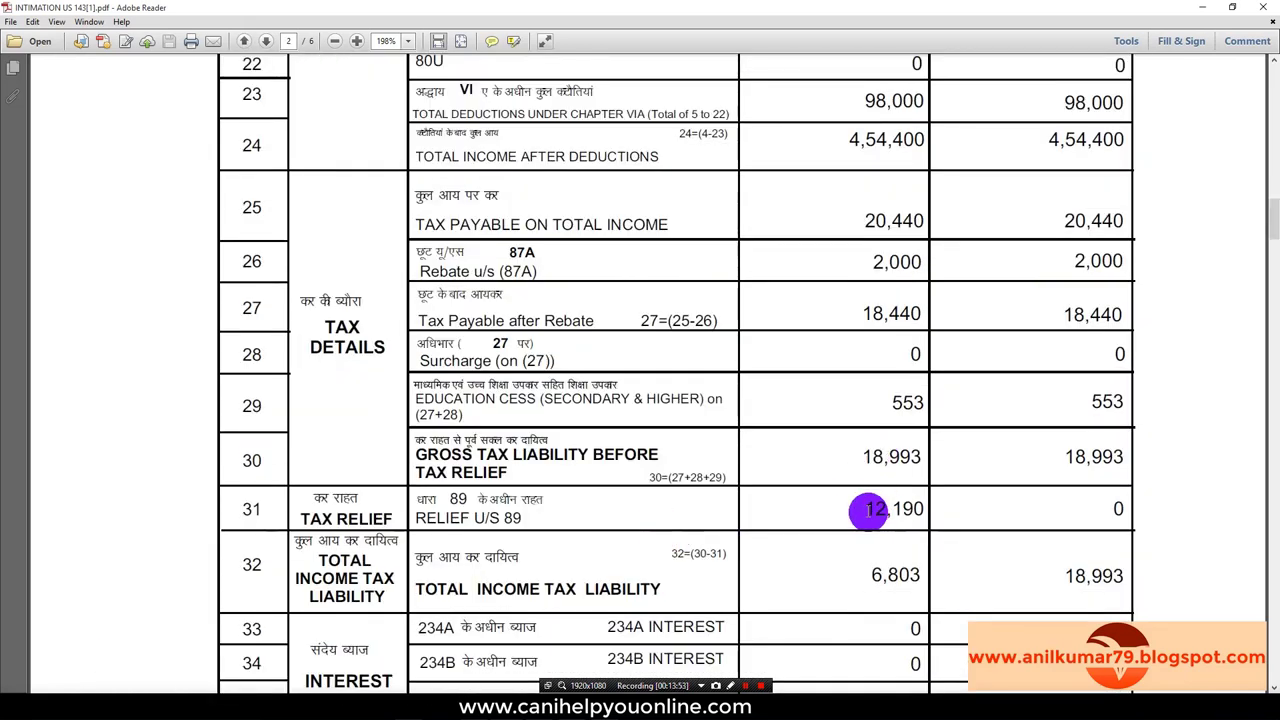
pyautogui.moveTo(868, 512); pyautogui.dragTo(925, 512)
pyautogui.click(1125, 509)
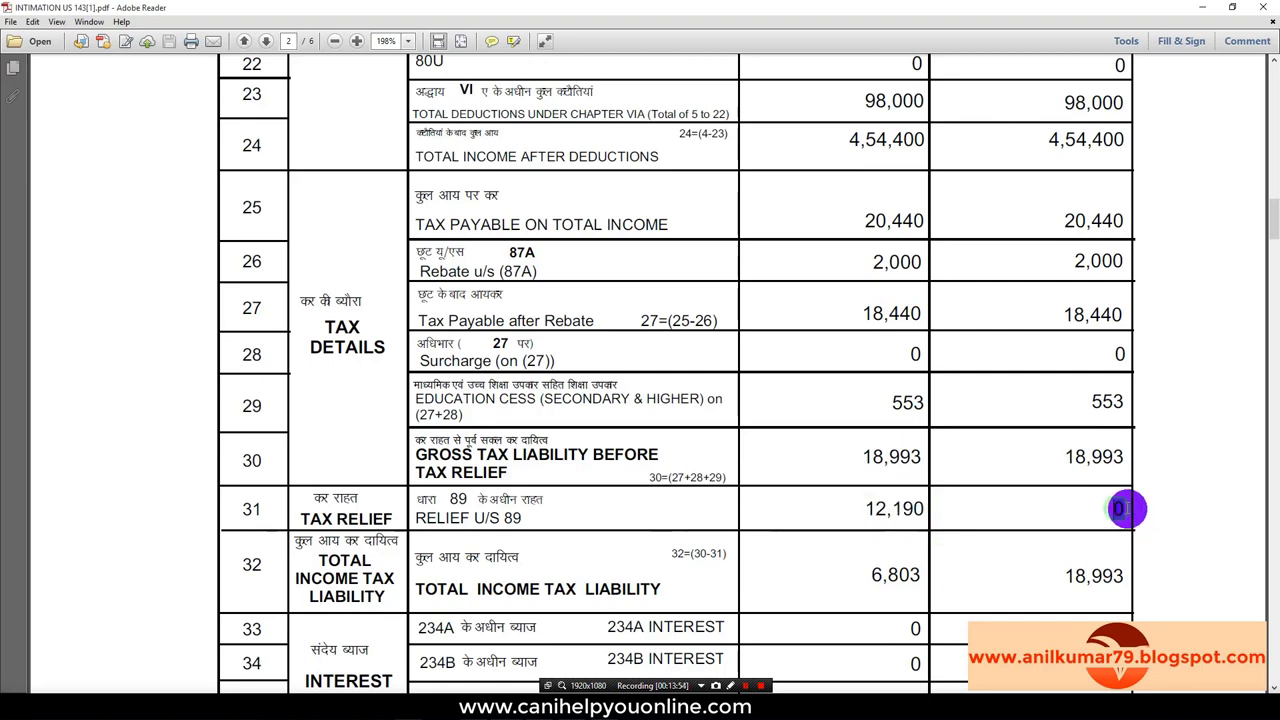
pyautogui.moveTo(1126, 509); pyautogui.dragTo(1110, 511)
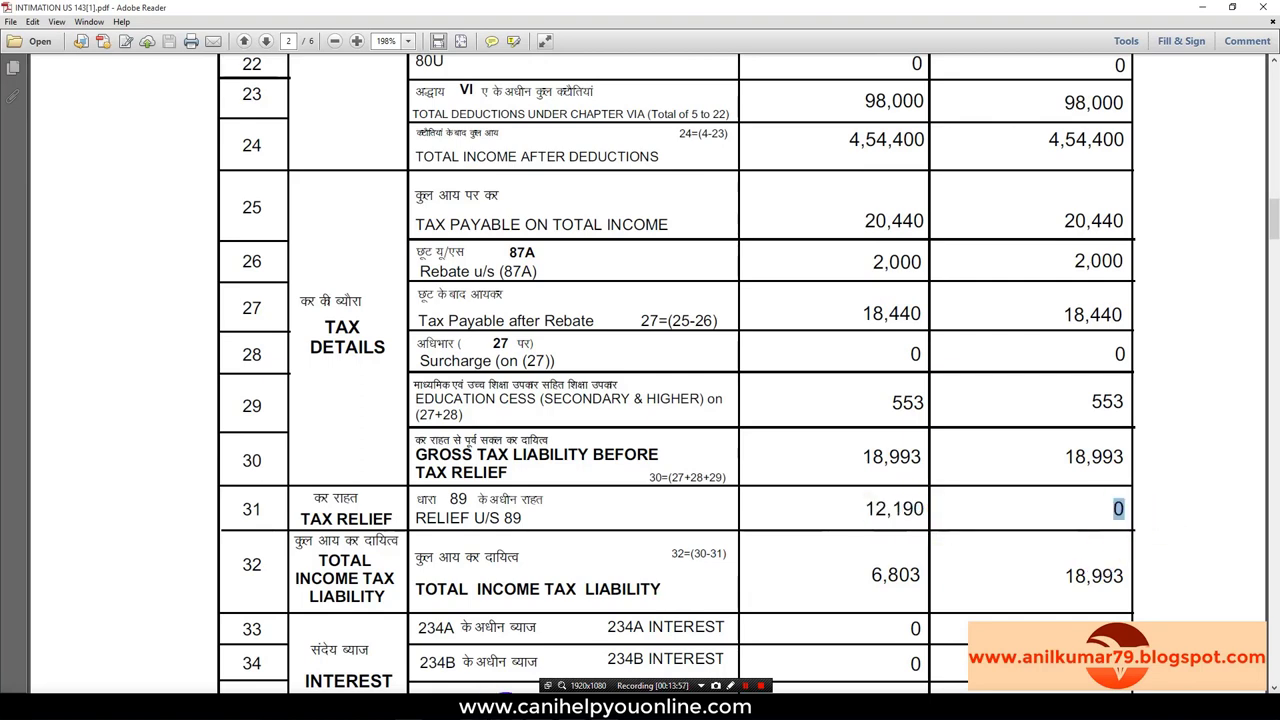
pyautogui.moveTo(505, 712)
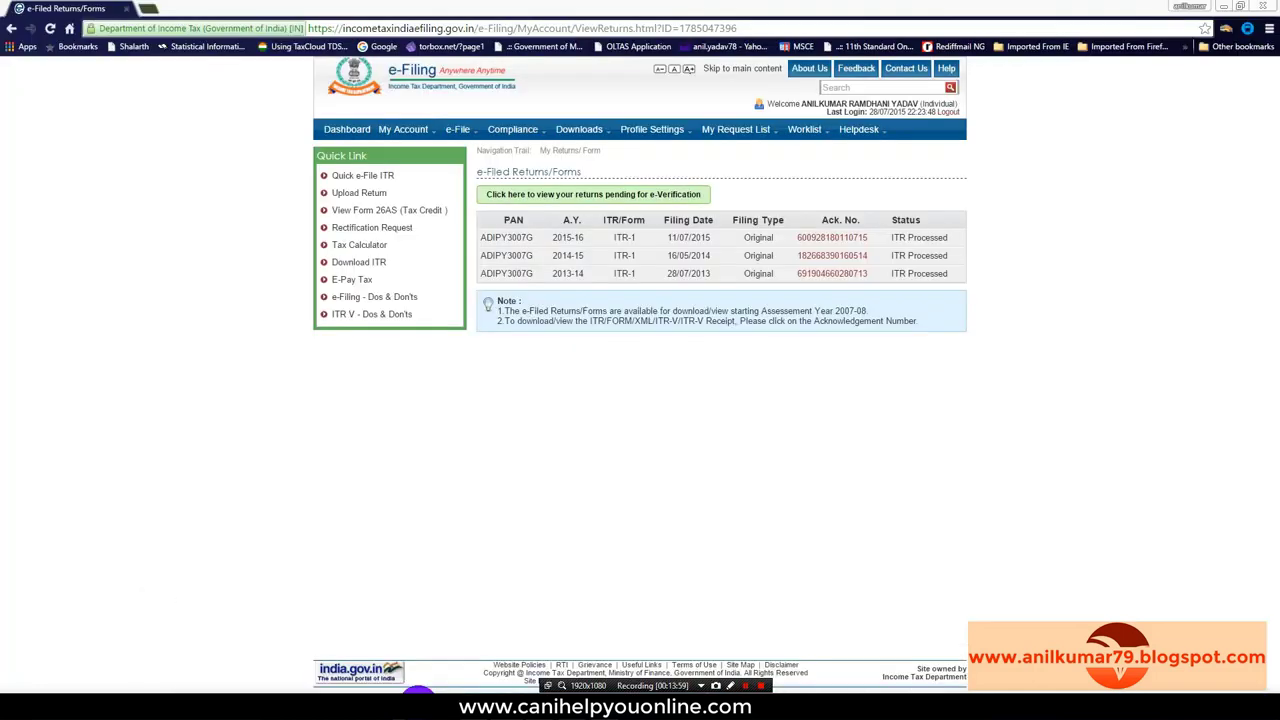
# Step: Go to e-File > Prepare and Submit Online Form (Other than ITR), leaving Form Name unselected
pyautogui.moveTo(460, 133)
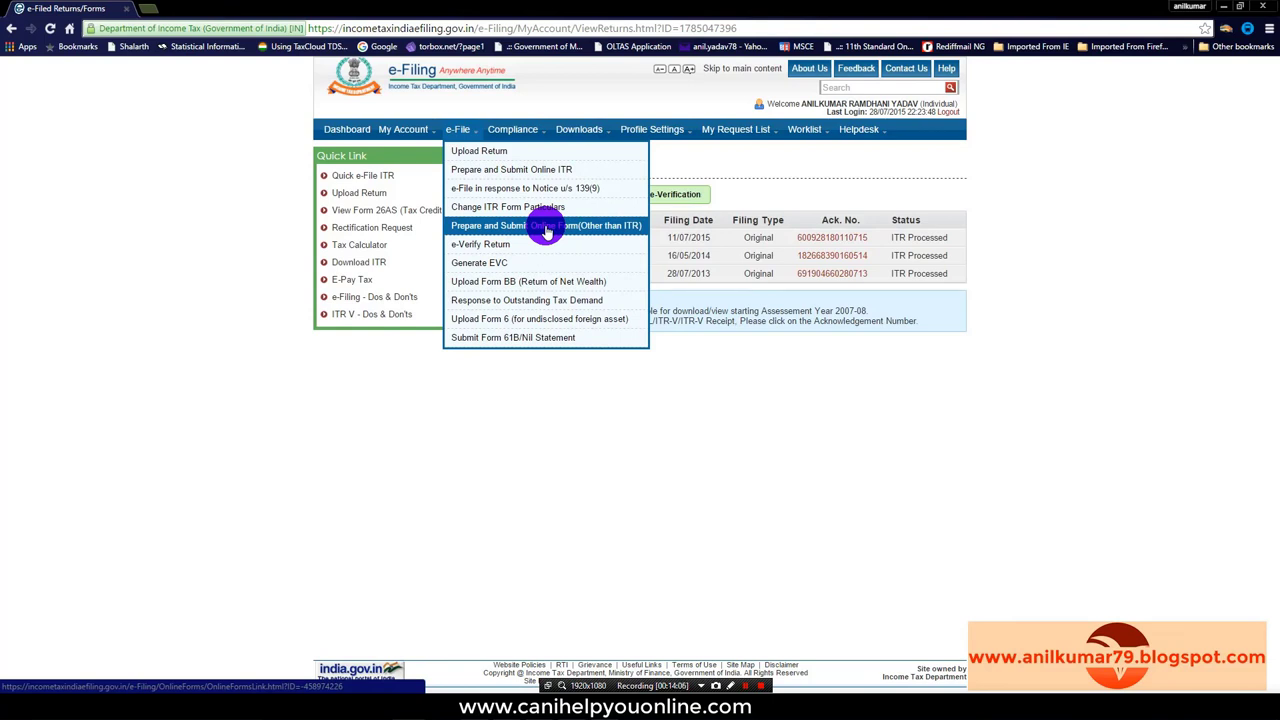
pyautogui.click(547, 228)
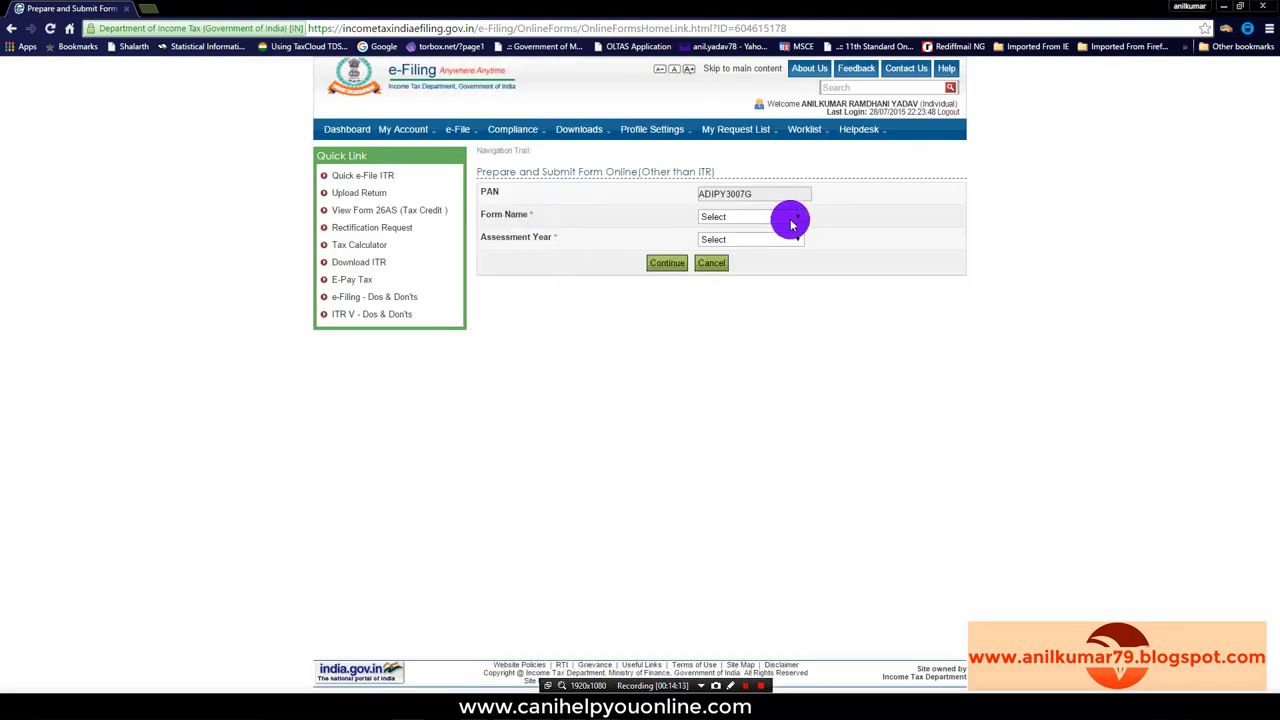
pyautogui.click(794, 216)
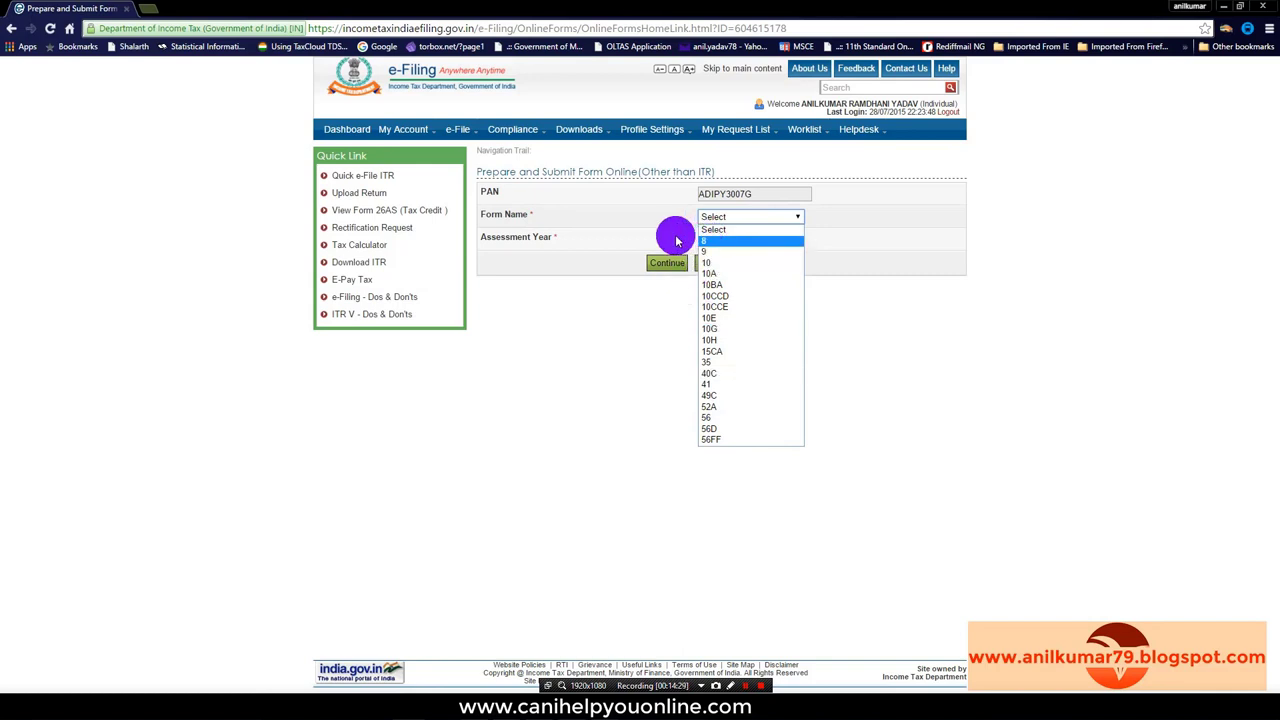
pyautogui.click(646, 474)
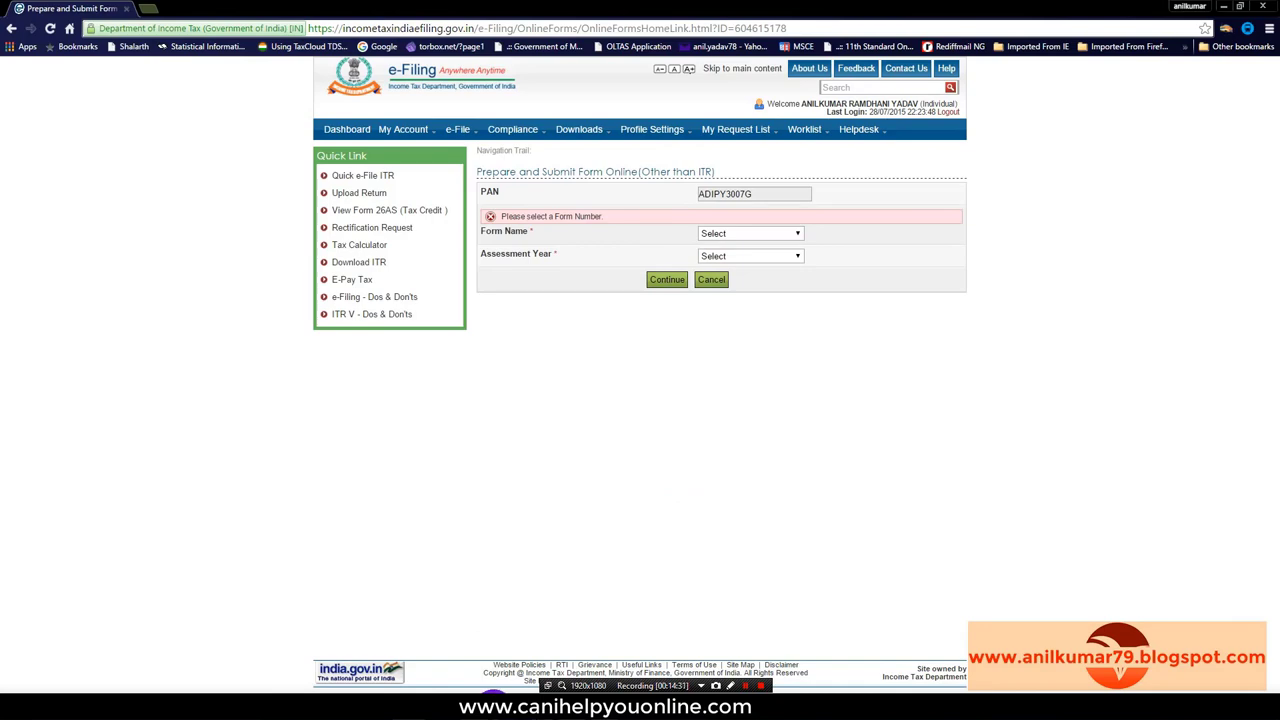
# Step: Bring the saved e-Filed Returns_Forms.pdf forward to view the Form 10E 2015-16 status row
pyautogui.moveTo(505, 700)
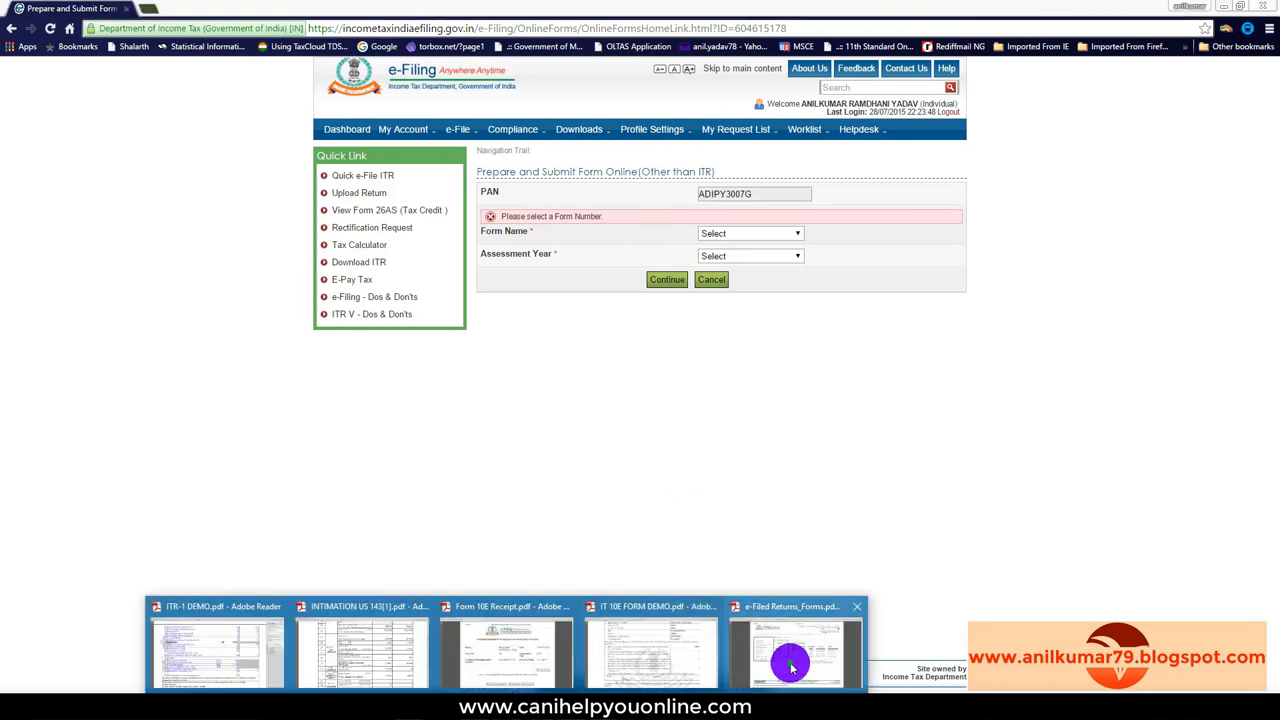
pyautogui.click(780, 663)
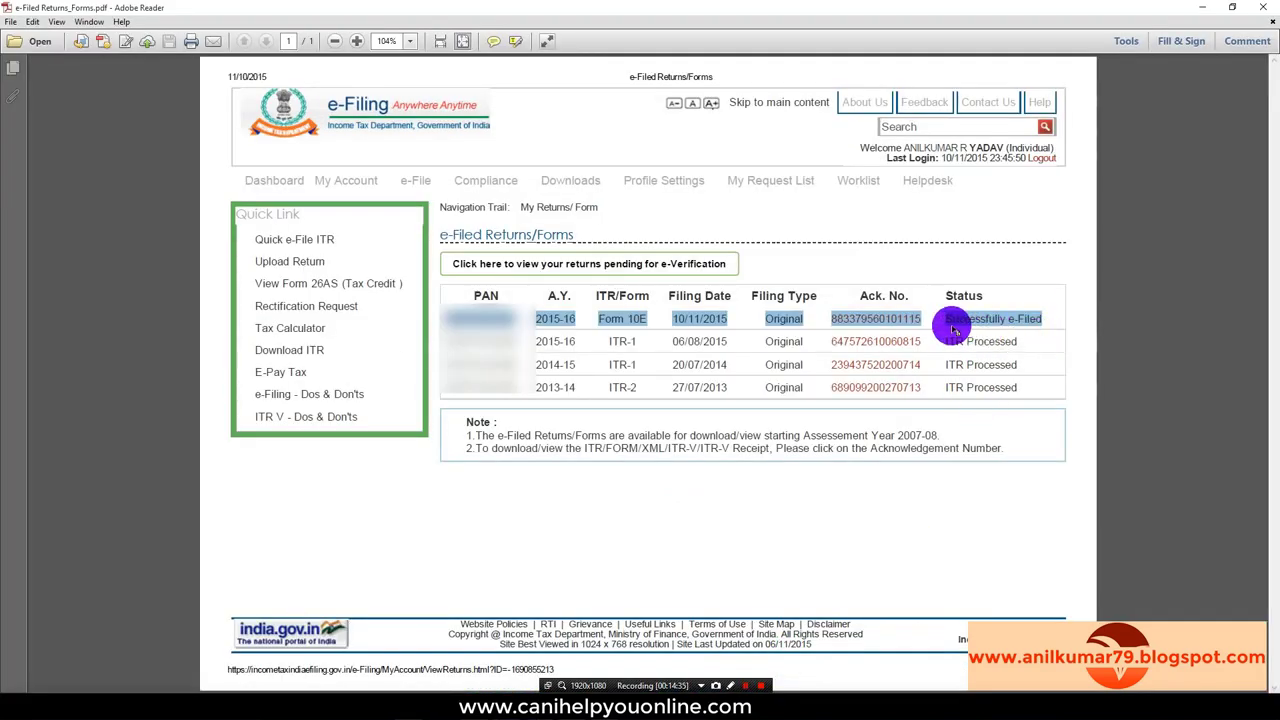